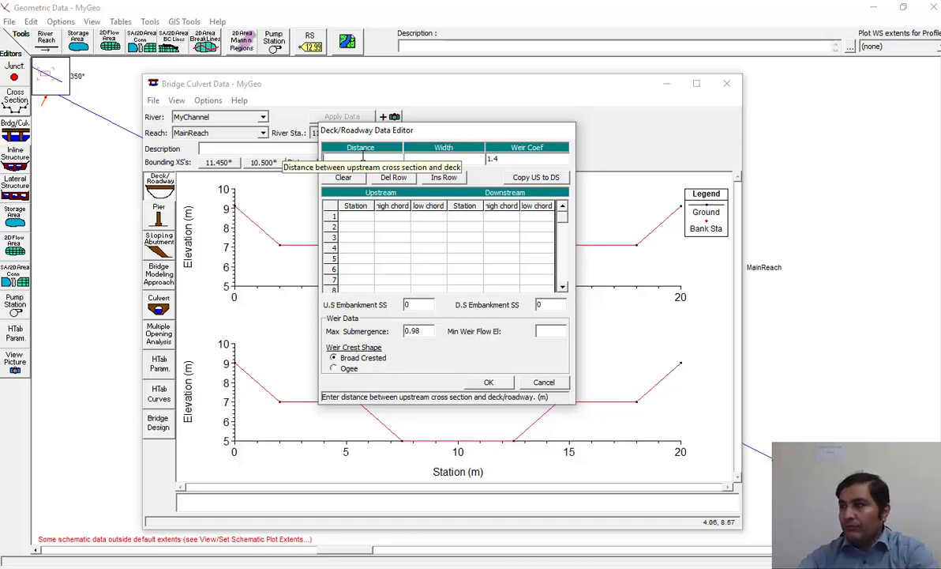
Examine the interpolation settings between two cross sections and the cross-section data of MainReach.
{"action": "left_click", "coordinate": [553, 383]}
{"action": "left_click", "coordinate": [727, 83]}
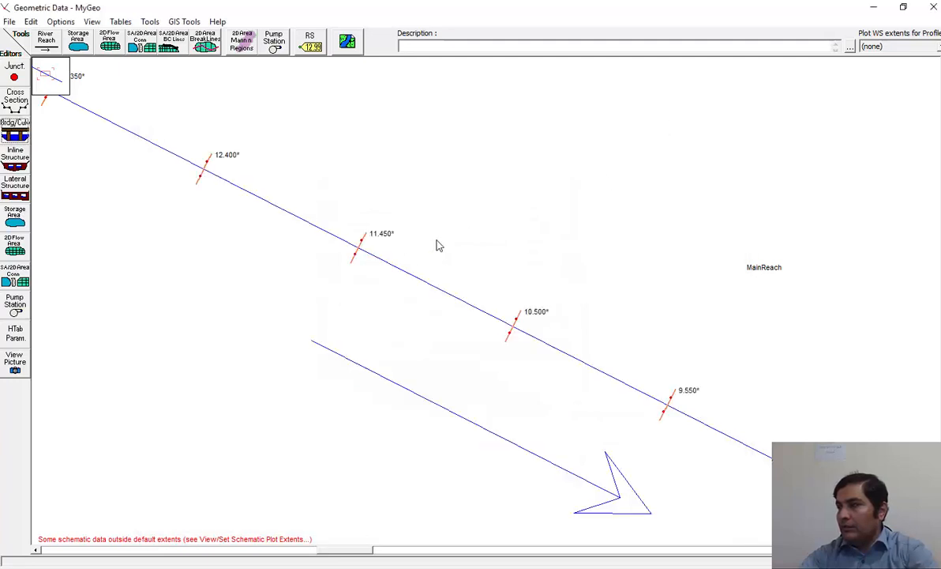
{"action": "right_click", "coordinate": [357, 237]}
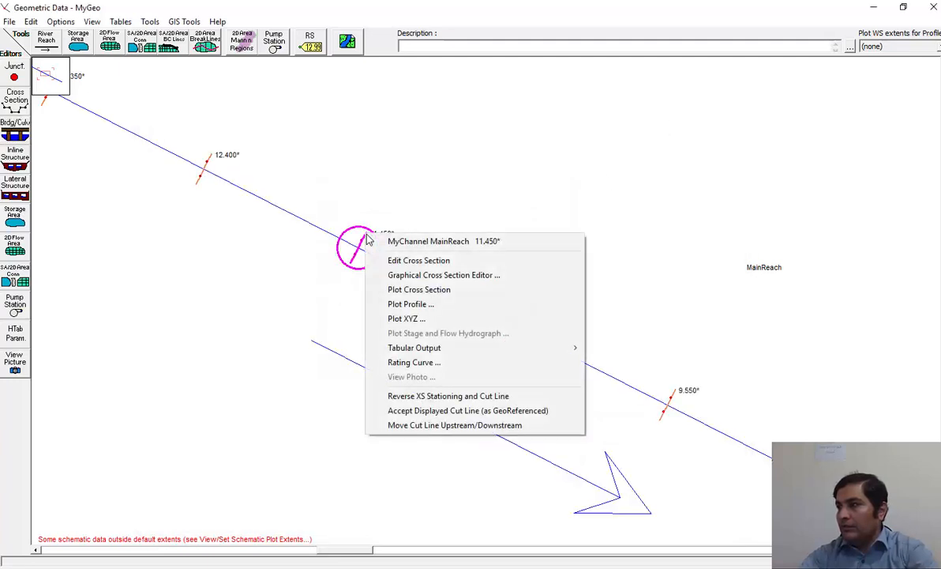
{"action": "left_click", "coordinate": [149, 21]}
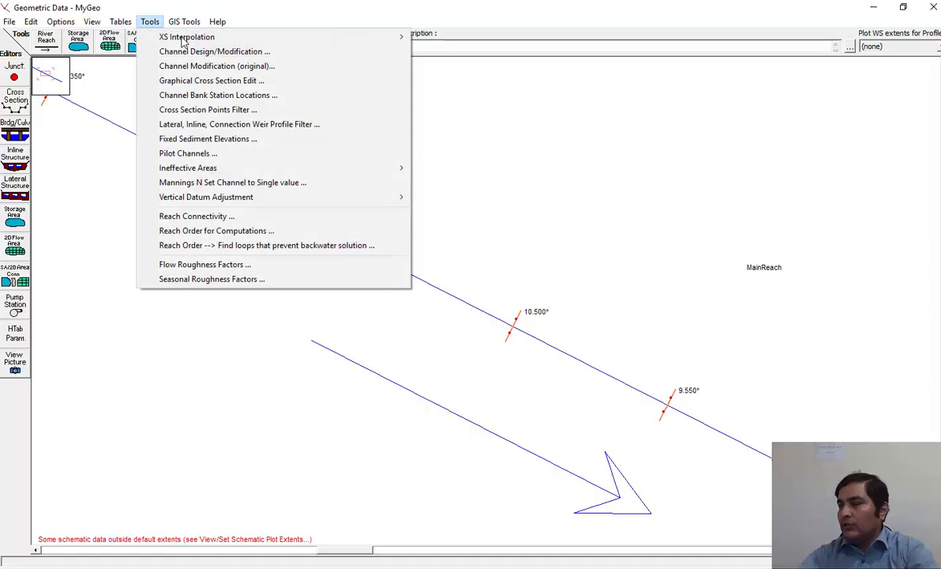
{"action": "mouse_move", "coordinate": [234, 40]}
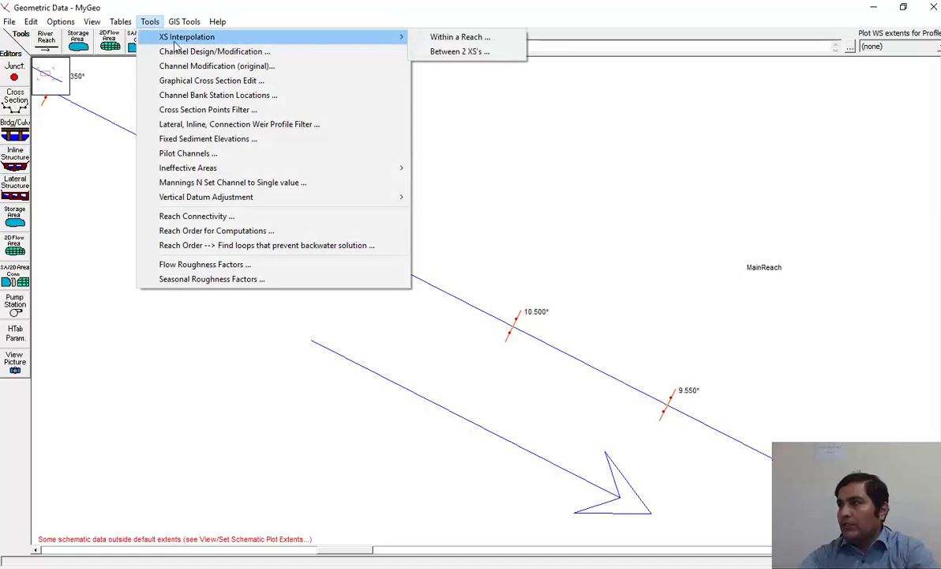
{"action": "left_click", "coordinate": [475, 52]}
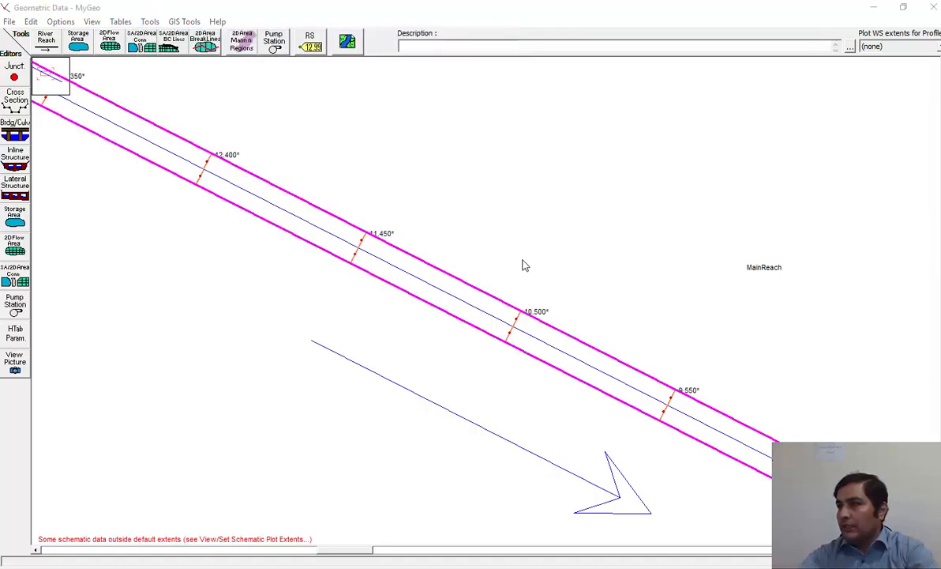
{"action": "left_click_drag", "start_coordinate": [407, 75], "coordinate": [485, 71]}
{"action": "left_click", "coordinate": [525, 93]}
{"action": "left_click", "coordinate": [525, 92]}
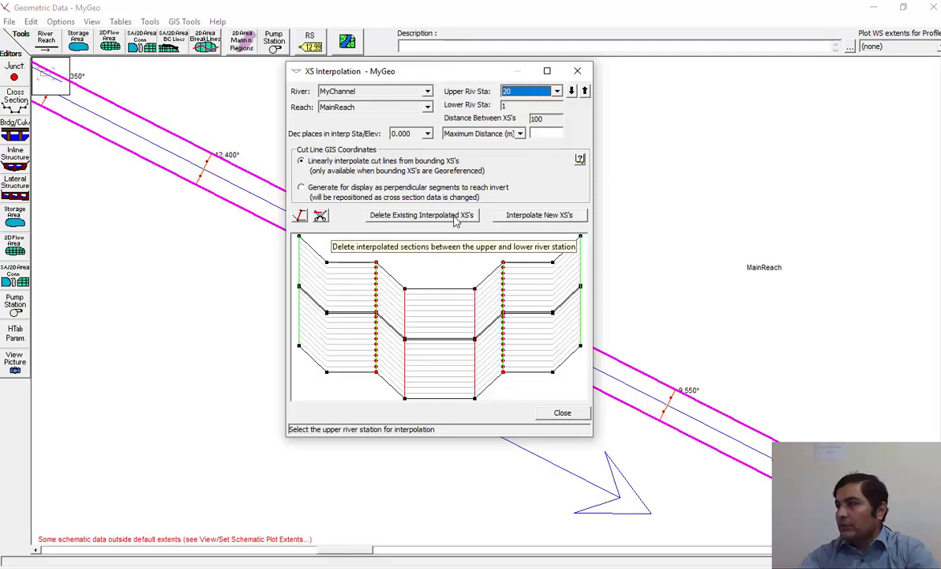
{"action": "left_click", "coordinate": [578, 72]}
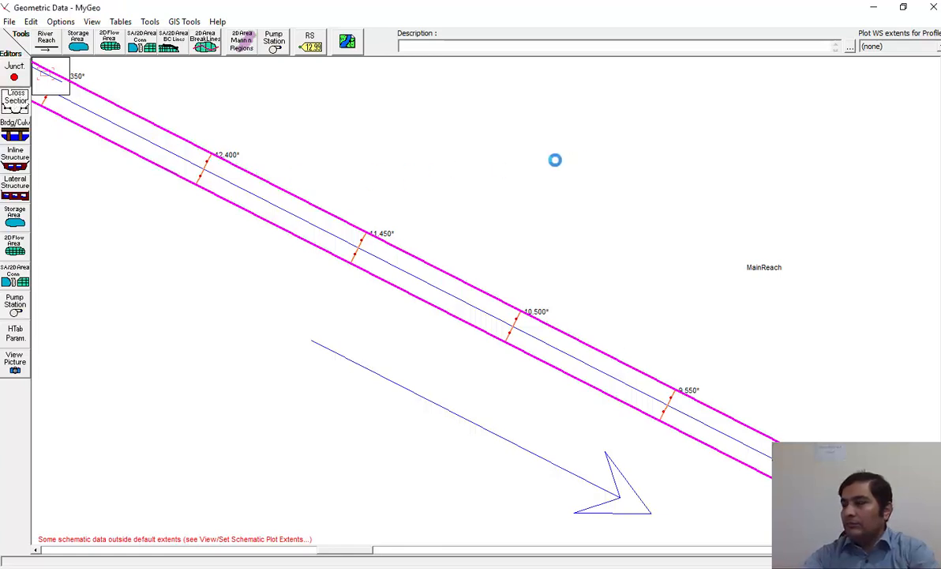
{"action": "left_click", "coordinate": [16, 105]}
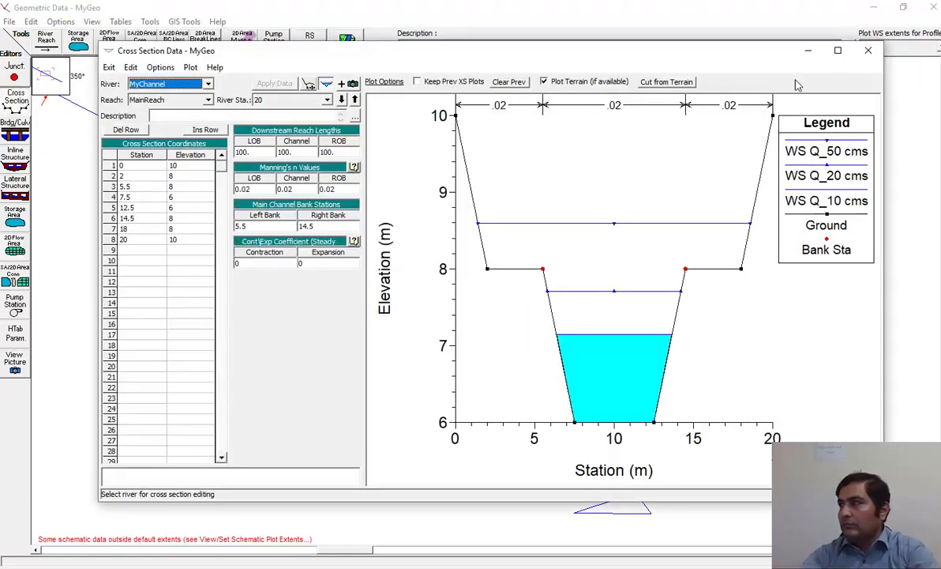
{"action": "left_click", "coordinate": [868, 52]}
In the deck/roadway data of the bridge at river station 11, set distance 20 m, width 5 m and weir coefficient 2.7.
{"action": "left_click", "coordinate": [15, 129]}
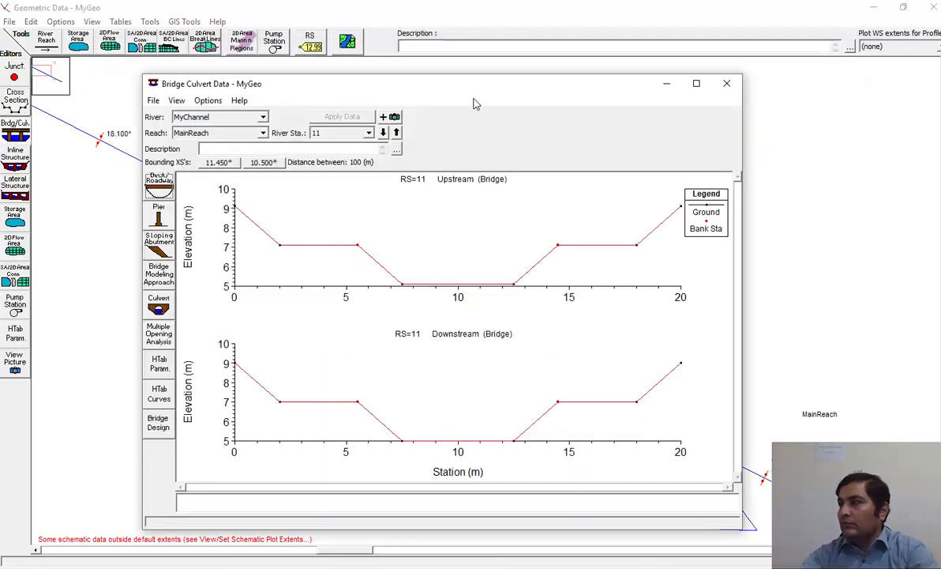
{"action": "left_click_drag", "start_coordinate": [440, 87], "coordinate": [410, 68]}
{"action": "left_click", "coordinate": [128, 163]}
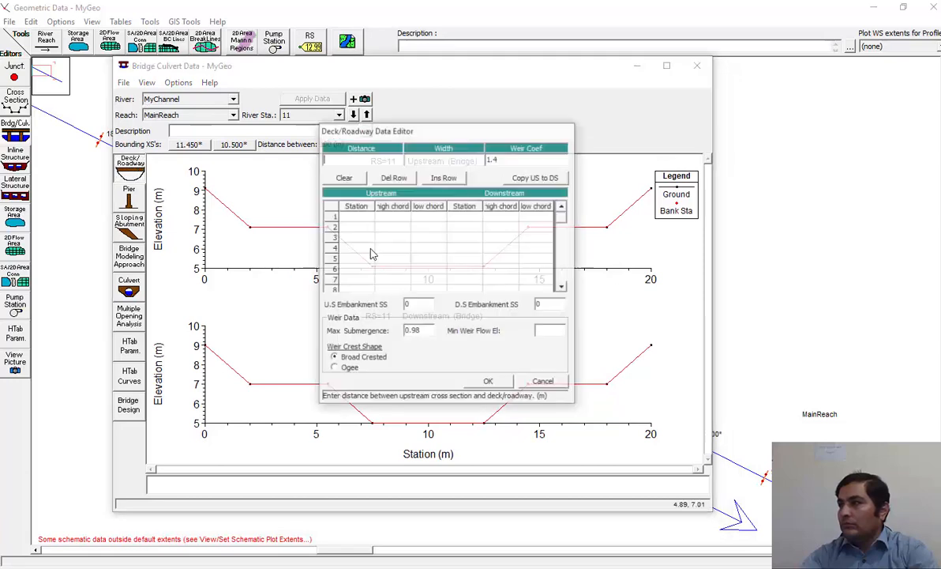
{"action": "left_click_drag", "start_coordinate": [377, 128], "coordinate": [324, 179]}
{"action": "type", "text": "20"}
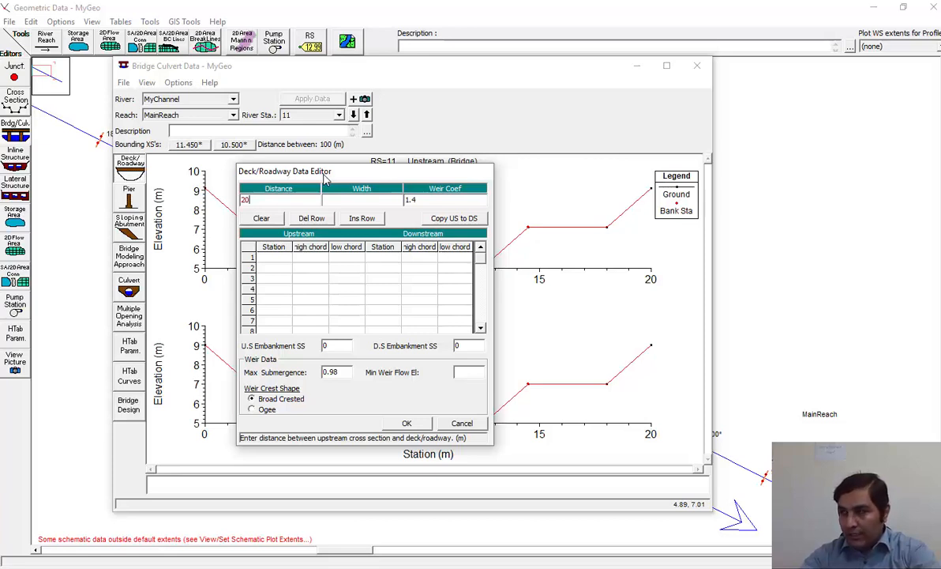
{"action": "left_click", "coordinate": [368, 201]}
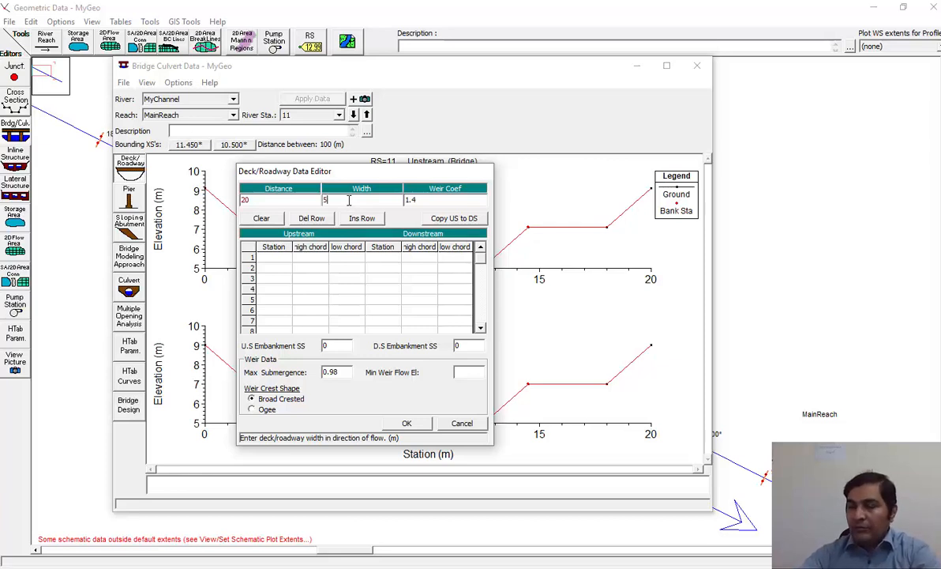
{"action": "type", "text": "5"}
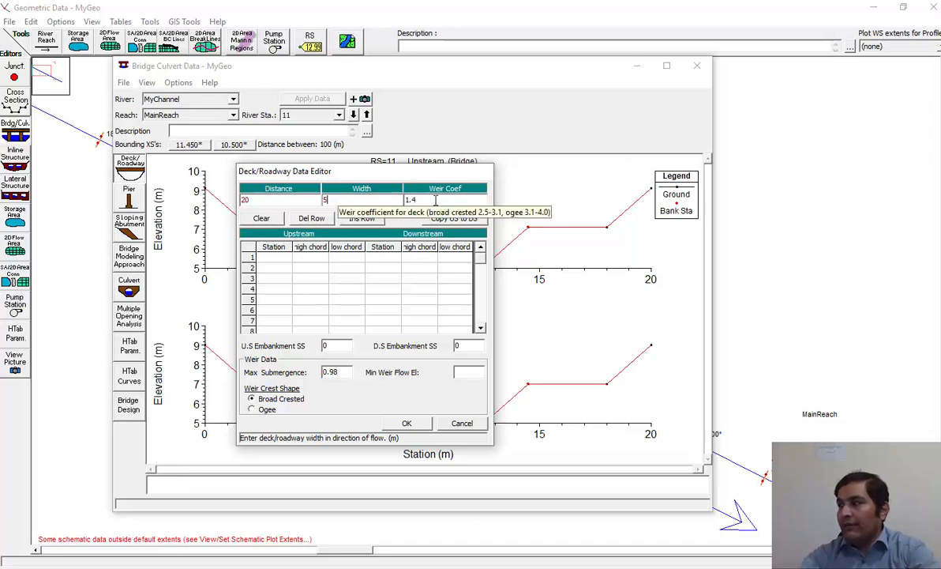
{"action": "left_click", "coordinate": [435, 201]}
{"action": "type", "text": "2.7"}
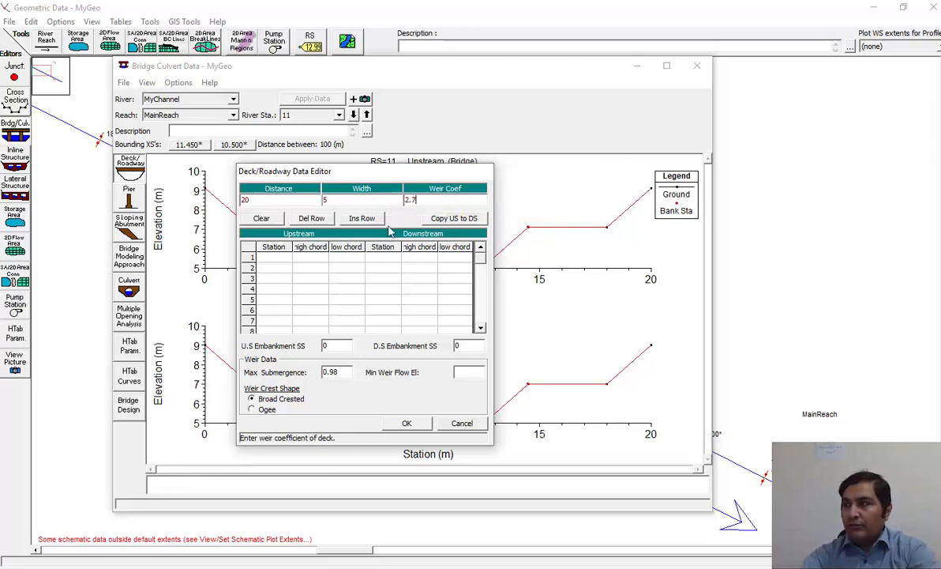
Consult the bridge deck sketch in Word and enter station 0 with high chord 9 in the first upstream deck row.
{"action": "left_click", "coordinate": [272, 257]}
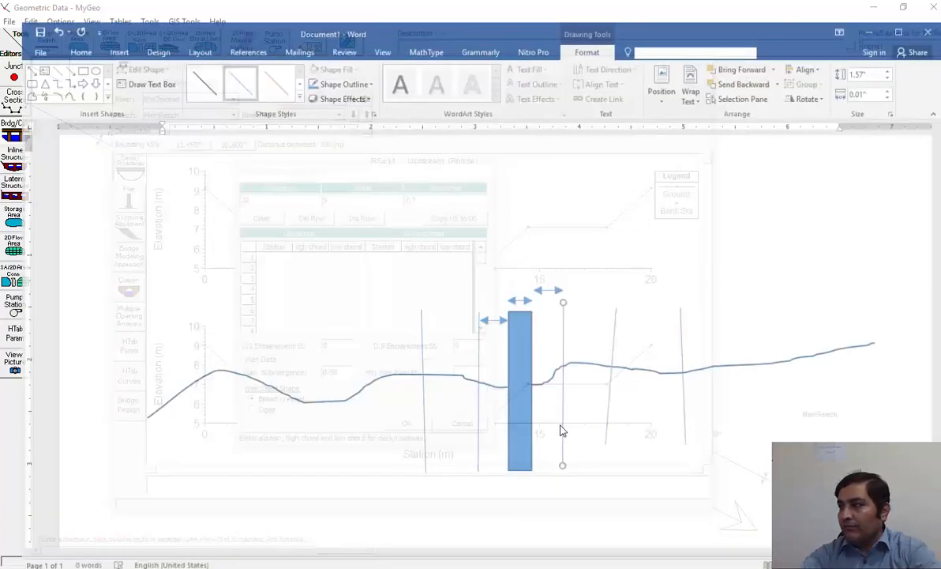
{"action": "scroll", "coordinate": [582, 308], "scroll_direction": "down", "scroll_amount": 5}
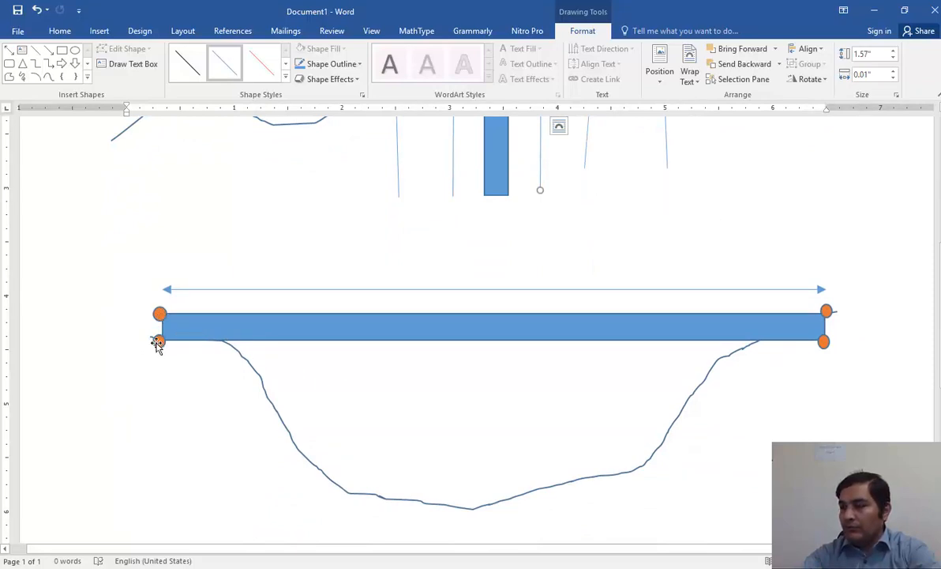
{"action": "left_click", "coordinate": [159, 342]}
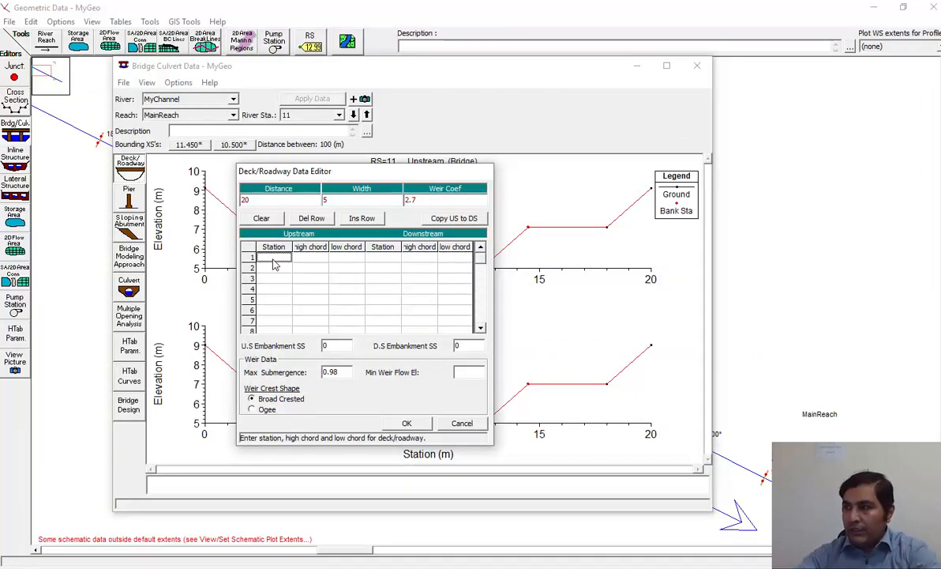
{"action": "type", "text": "0"}
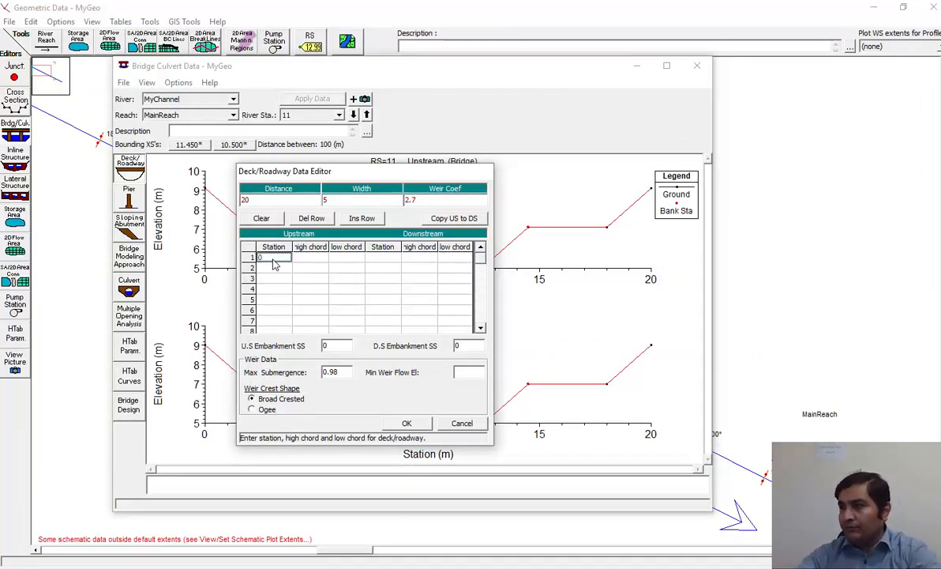
{"action": "key", "text": "Tab"}
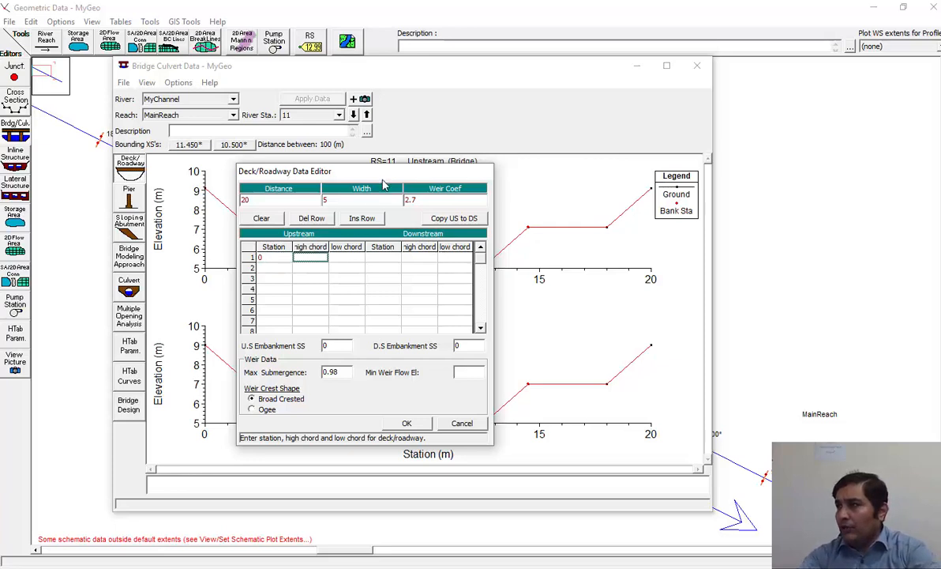
{"action": "left_click_drag", "start_coordinate": [383, 177], "coordinate": [771, 145]}
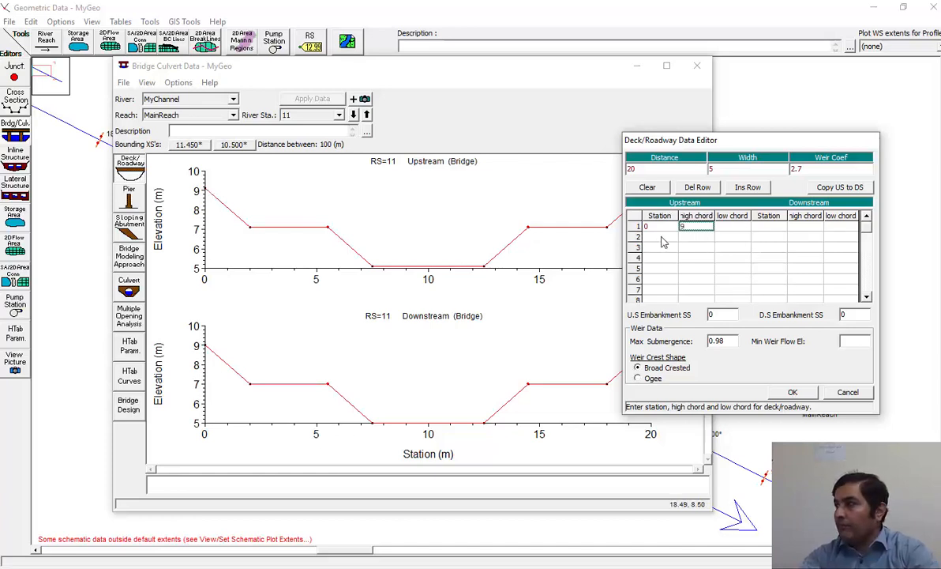
{"action": "key", "text": "Tab"}
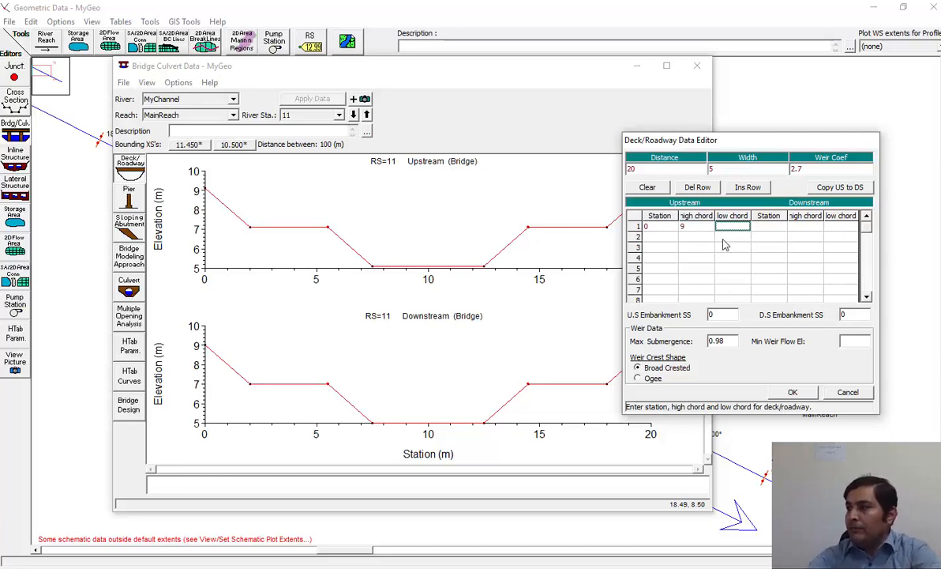
Check the deck thickness on the Word sketch and set the first upstream row's low chord to 8.5.
{"action": "key", "text": "alt+Tab"}
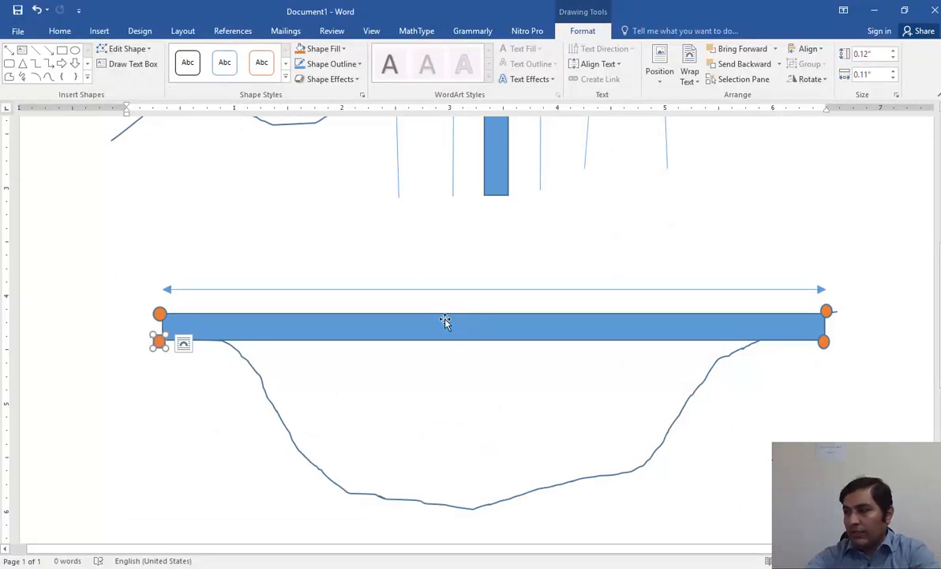
{"action": "left_click", "coordinate": [446, 322]}
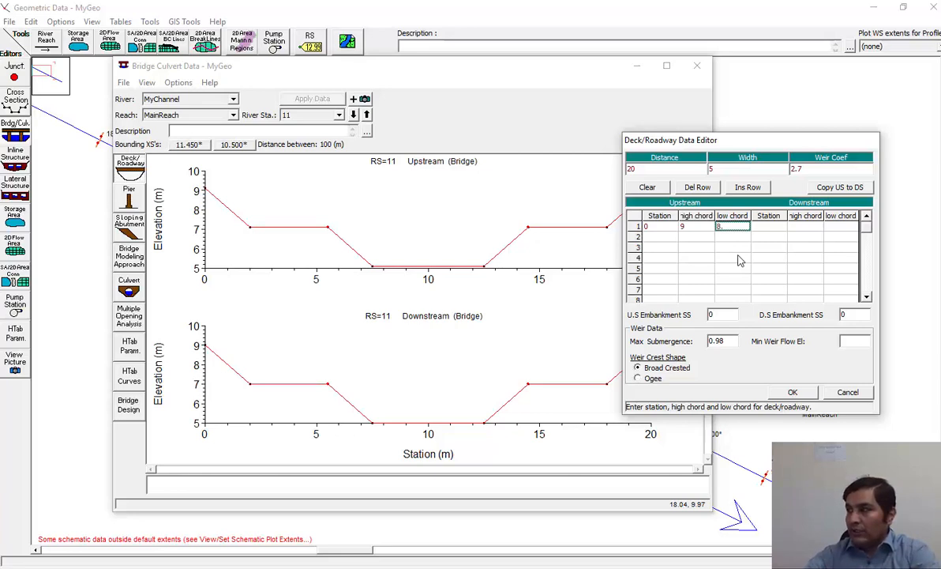
{"action": "left_click", "coordinate": [689, 226]}
{"action": "left_click", "coordinate": [739, 229]}
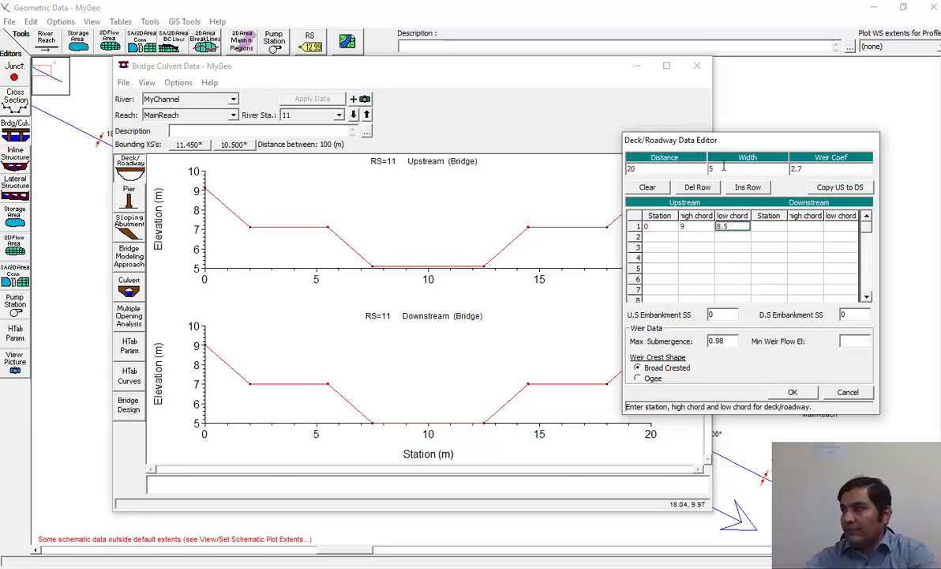
{"action": "left_click_drag", "start_coordinate": [683, 139], "coordinate": [438, 136]}
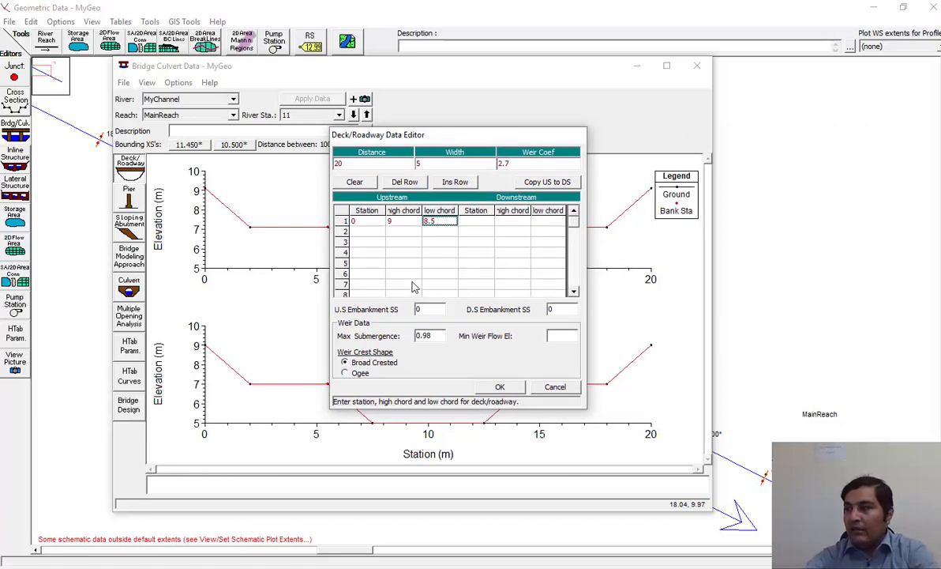
{"action": "left_click_drag", "start_coordinate": [401, 222], "coordinate": [431, 223]}
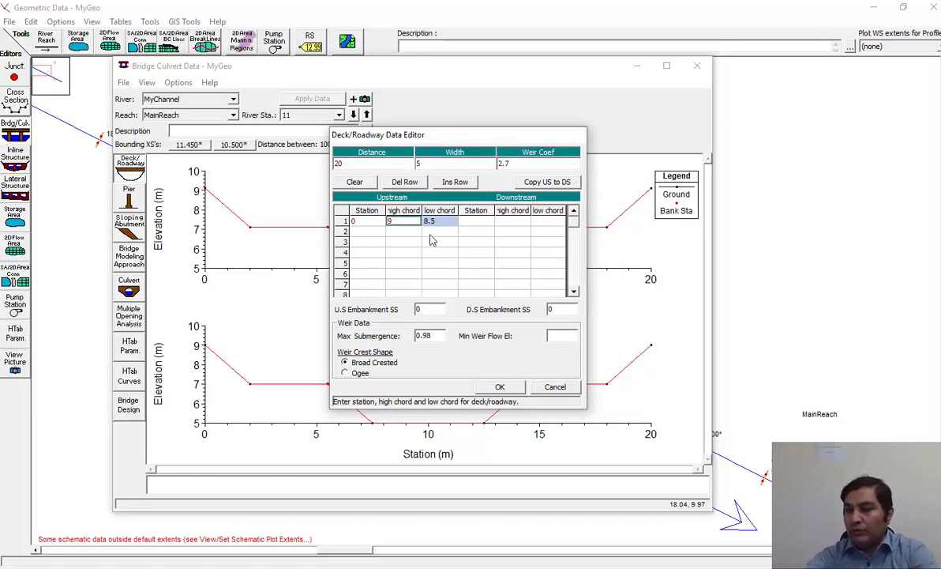
Fill the second upstream deck row with station 20, high chord 9 and low chord 8.5.
{"action": "left_click", "coordinate": [368, 233]}
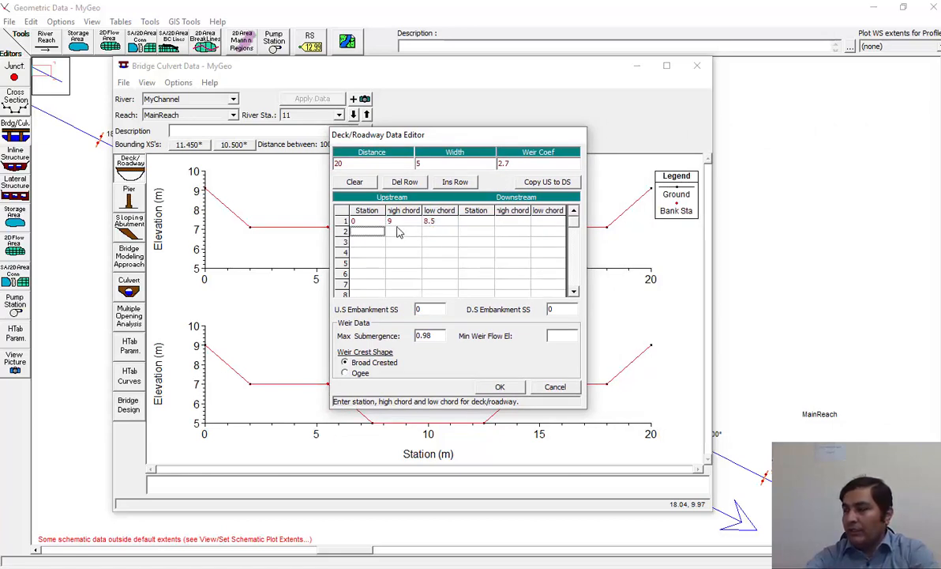
{"action": "left_click_drag", "start_coordinate": [470, 138], "coordinate": [207, 105]}
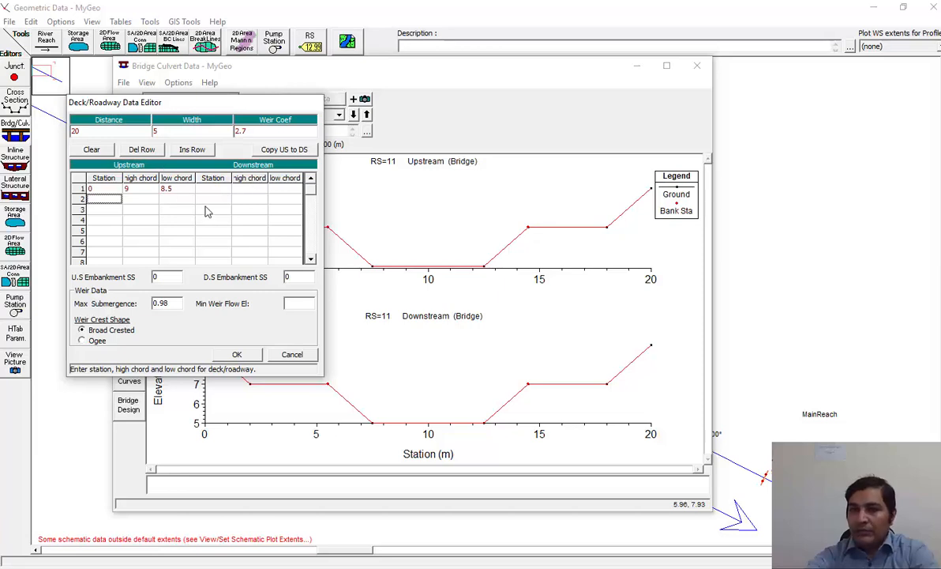
{"action": "left_click_drag", "start_coordinate": [171, 110], "coordinate": [303, 126]}
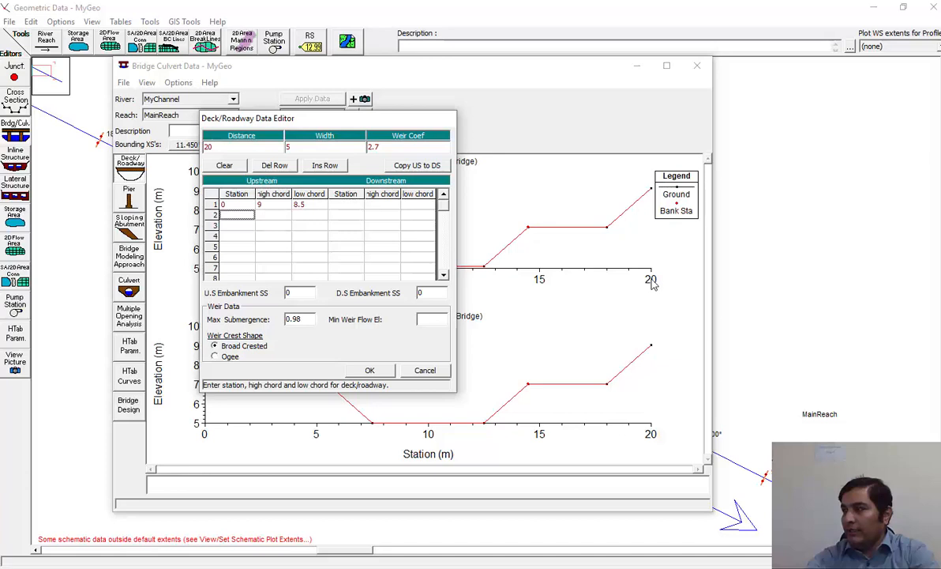
{"action": "left_click_drag", "start_coordinate": [260, 204], "coordinate": [314, 212]}
{"action": "left_click", "coordinate": [275, 216]}
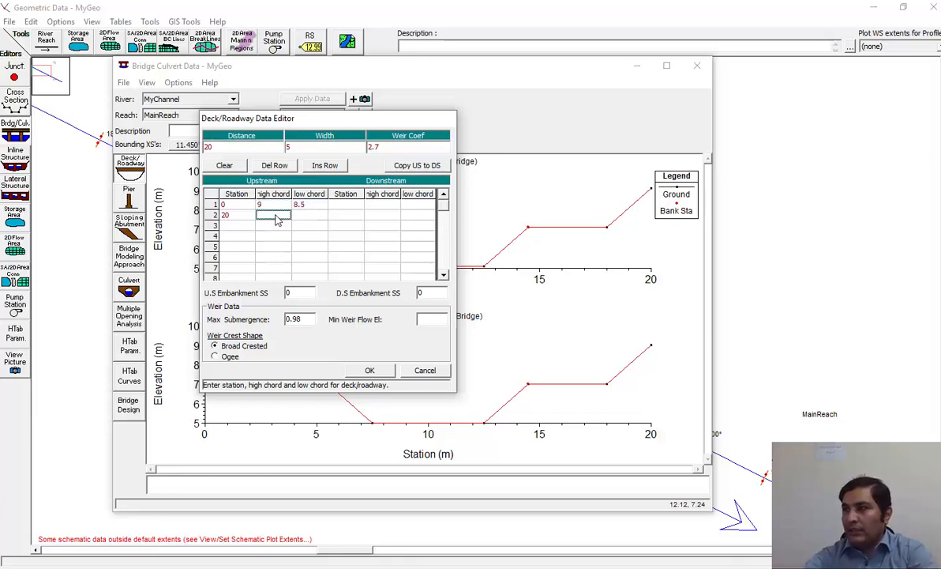
{"action": "type", "text": "9"}
{"action": "key", "text": "Tab"}
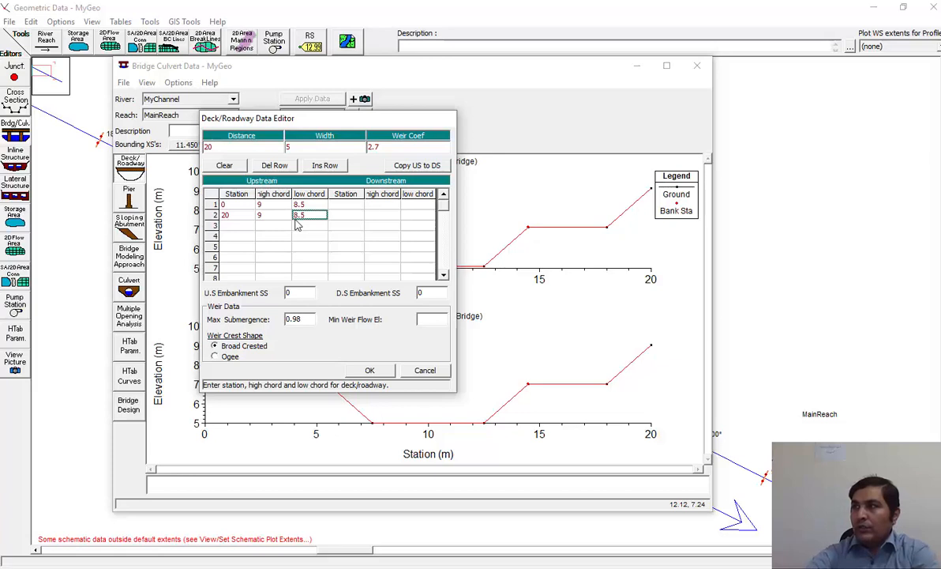
{"action": "type", "text": "8.5"}
{"action": "left_click", "coordinate": [307, 235]}
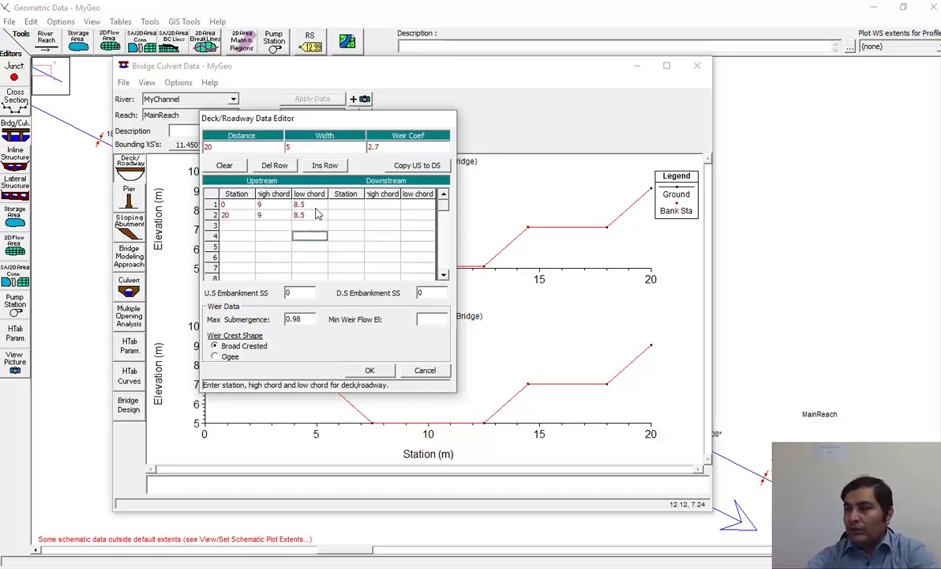
Copy the upstream deck stations and chord elevations to the downstream side.
{"action": "left_click", "coordinate": [420, 169]}
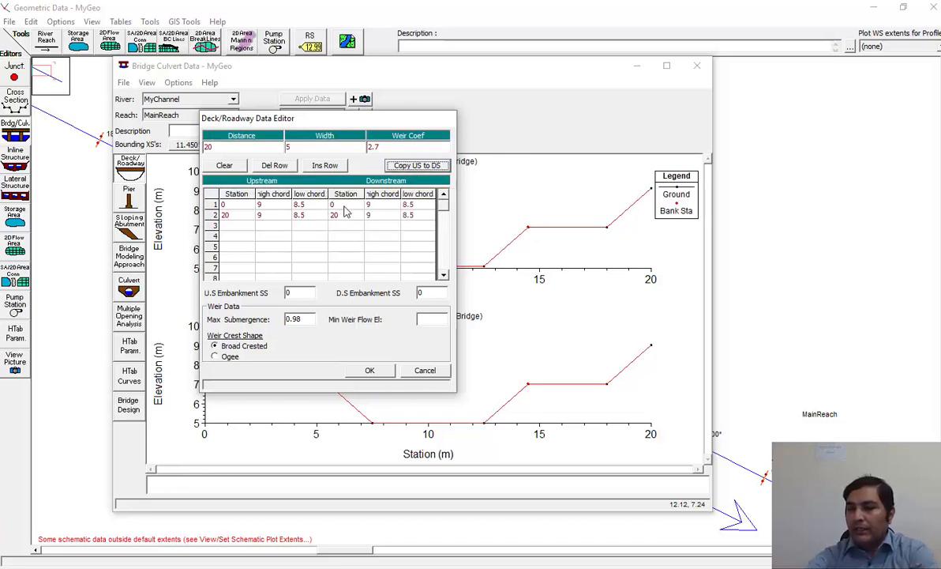
{"action": "left_click_drag", "start_coordinate": [351, 208], "coordinate": [427, 221]}
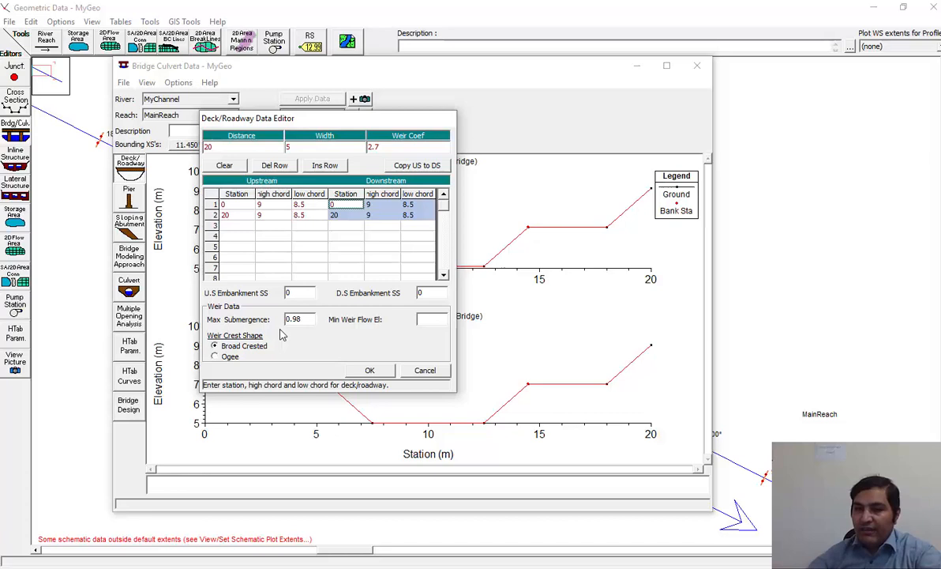
{"action": "left_click", "coordinate": [588, 567]}
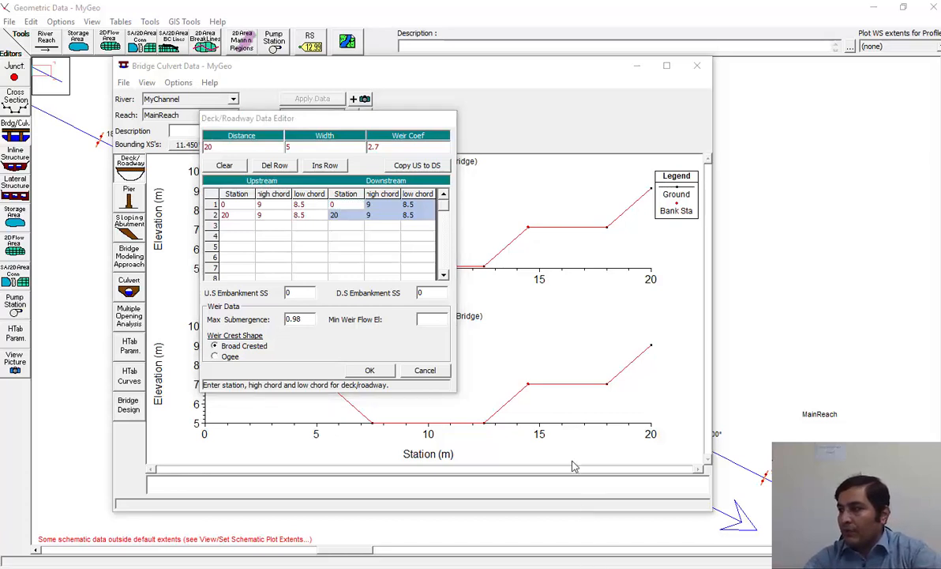
On the Word sketch, draw two vertical double-headed arrows between channel bed and deck, about 1.46" and 1.53" tall.
{"action": "scroll", "coordinate": [509, 353], "scroll_direction": "down", "scroll_amount": 2}
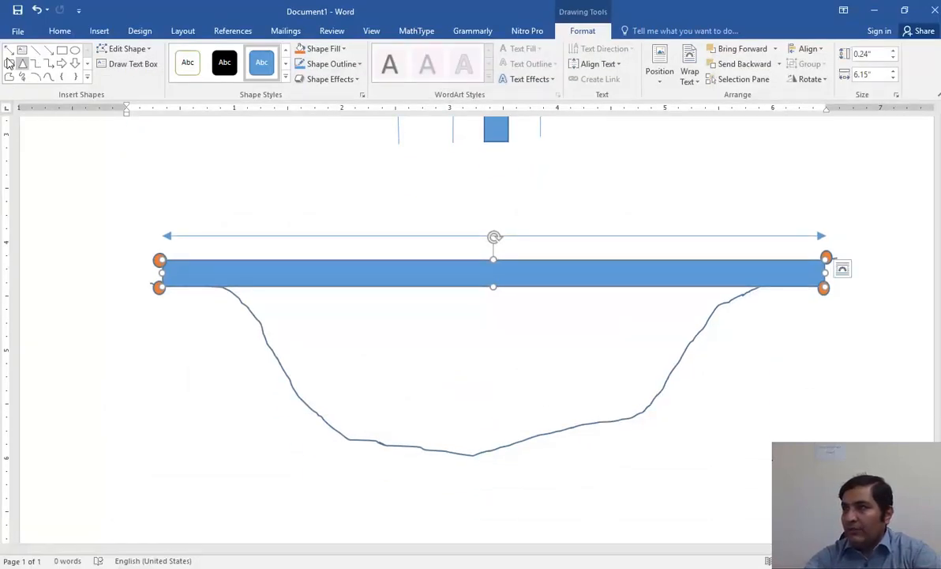
{"action": "left_click", "coordinate": [9, 49]}
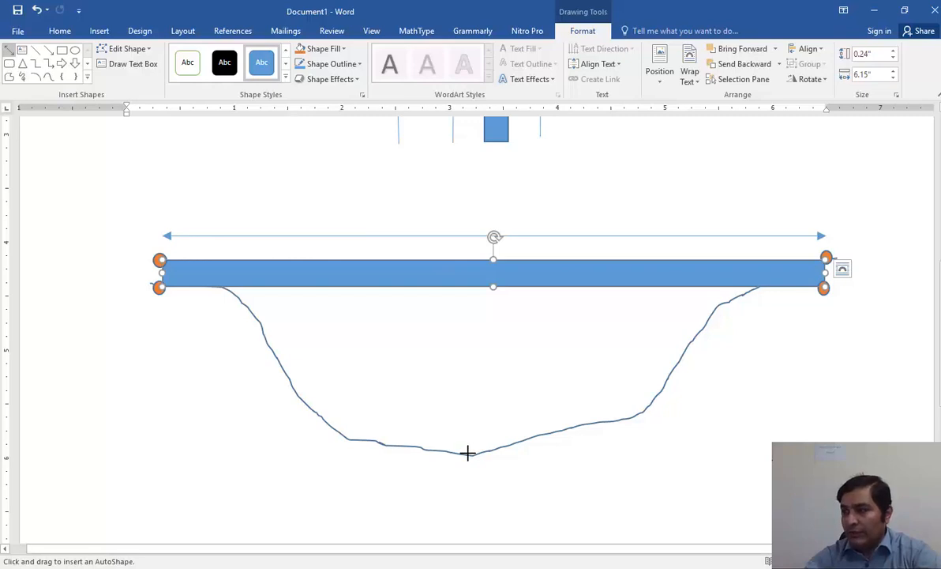
{"action": "left_click_drag", "start_coordinate": [469, 452], "coordinate": [479, 296]}
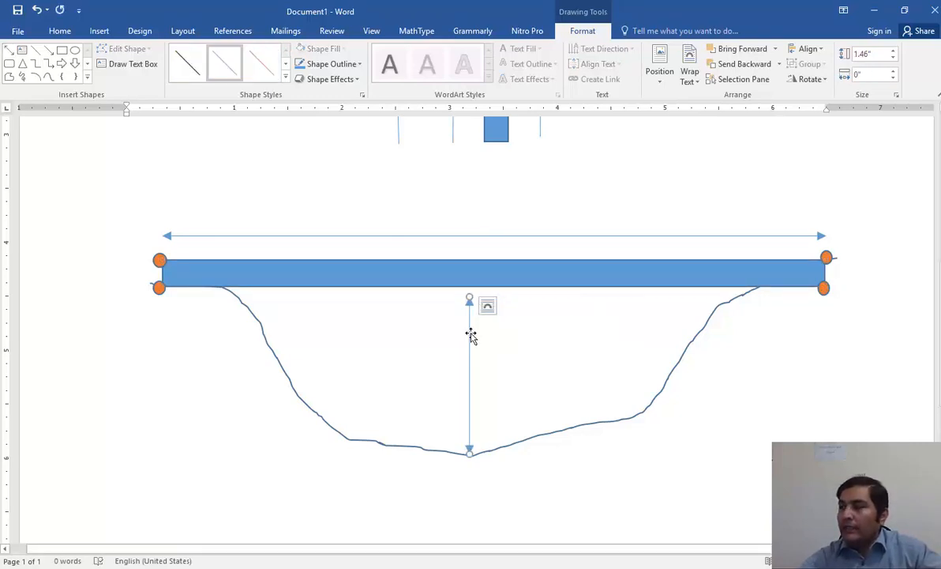
{"action": "left_click", "coordinate": [10, 49]}
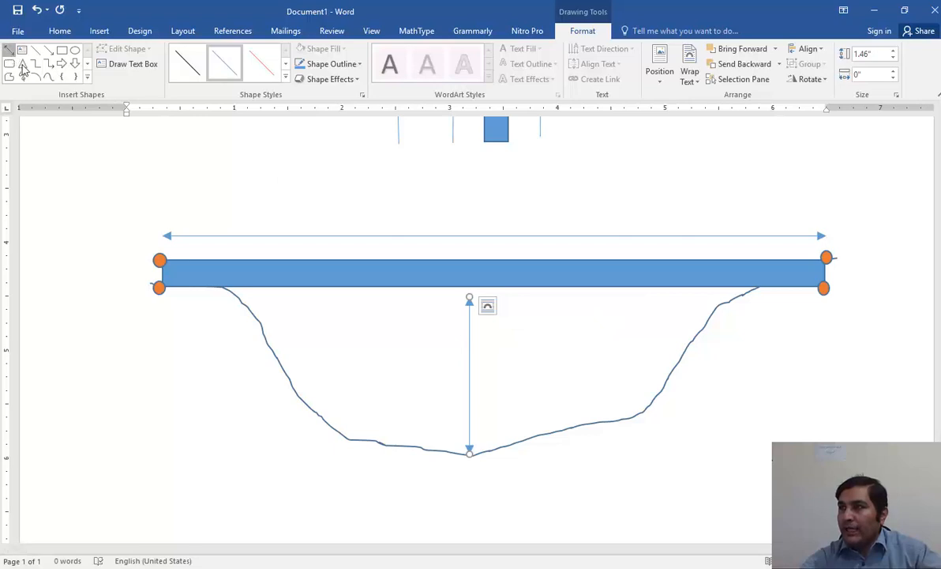
{"action": "left_click_drag", "start_coordinate": [452, 451], "coordinate": [453, 289]}
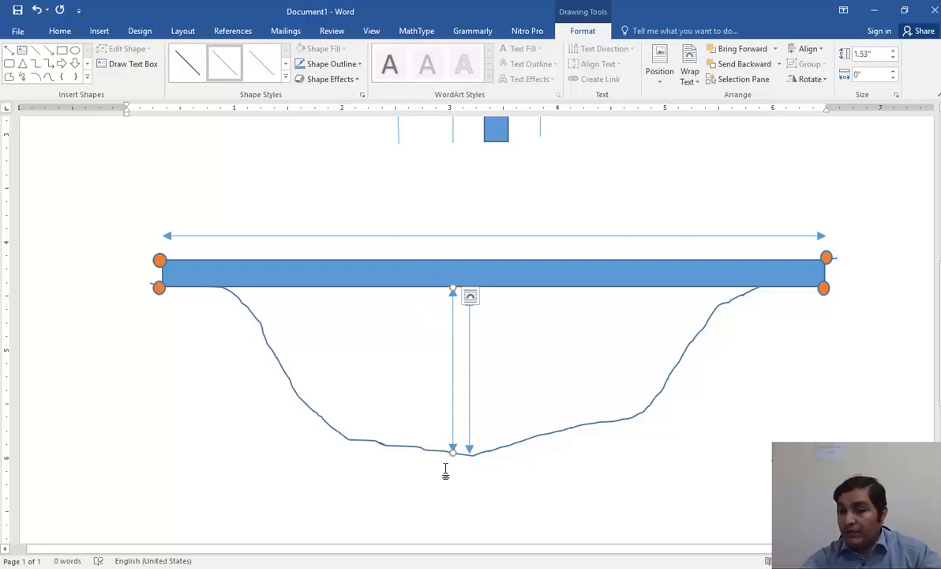
{"action": "left_click", "coordinate": [536, 405]}
Review the two vertical height arrows below the deck in the Word sketch and return to the HEC-RAS deck editor.
{"action": "scroll", "coordinate": [531, 357], "scroll_direction": "down", "scroll_amount": 4}
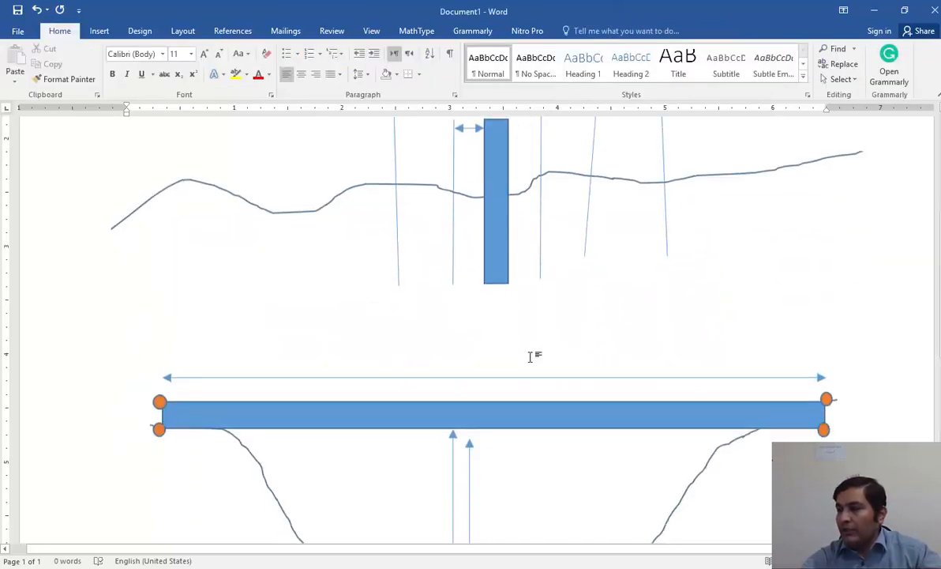
{"action": "scroll", "coordinate": [493, 390], "scroll_direction": "down", "scroll_amount": 3}
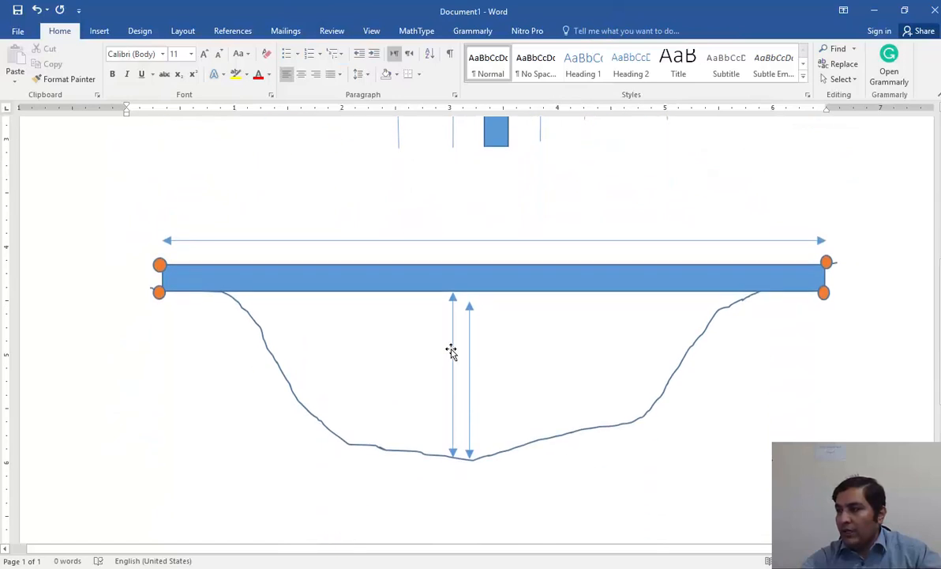
{"action": "left_click", "coordinate": [451, 351]}
{"action": "left_click", "coordinate": [469, 364]}
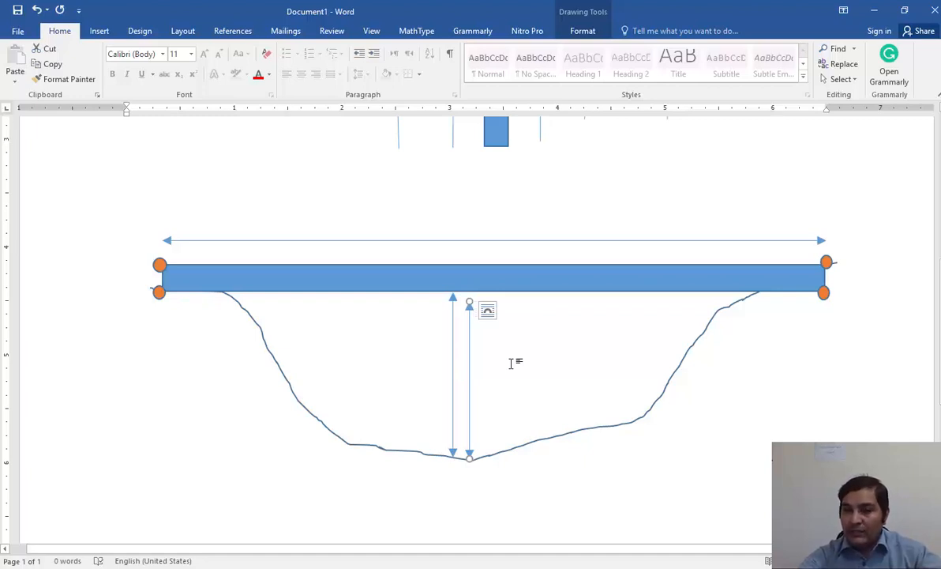
{"action": "left_click", "coordinate": [570, 567]}
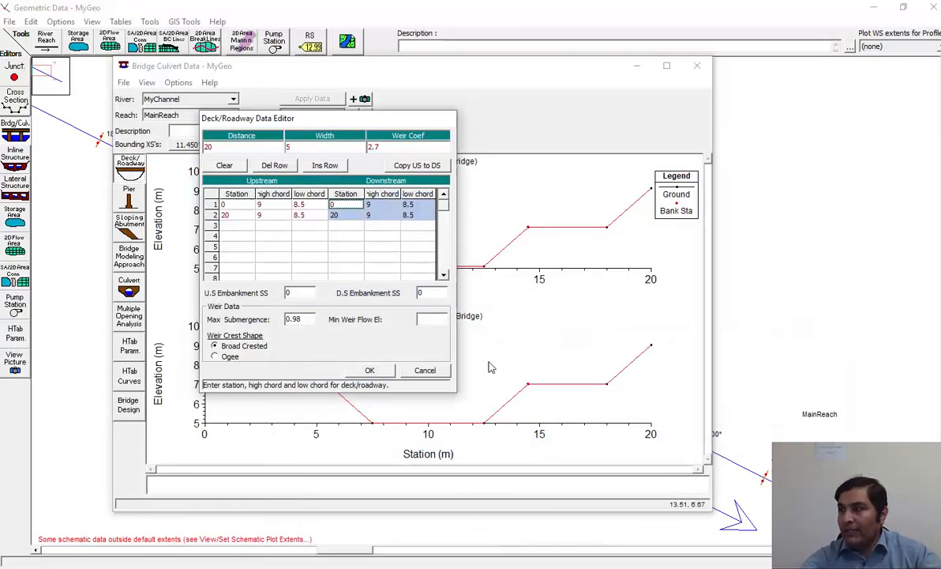
Keep the weir crest shape as Broad Crested, set the minimum weir flow elevation to 9 and accept the deck data.
{"action": "left_click", "coordinate": [347, 236]}
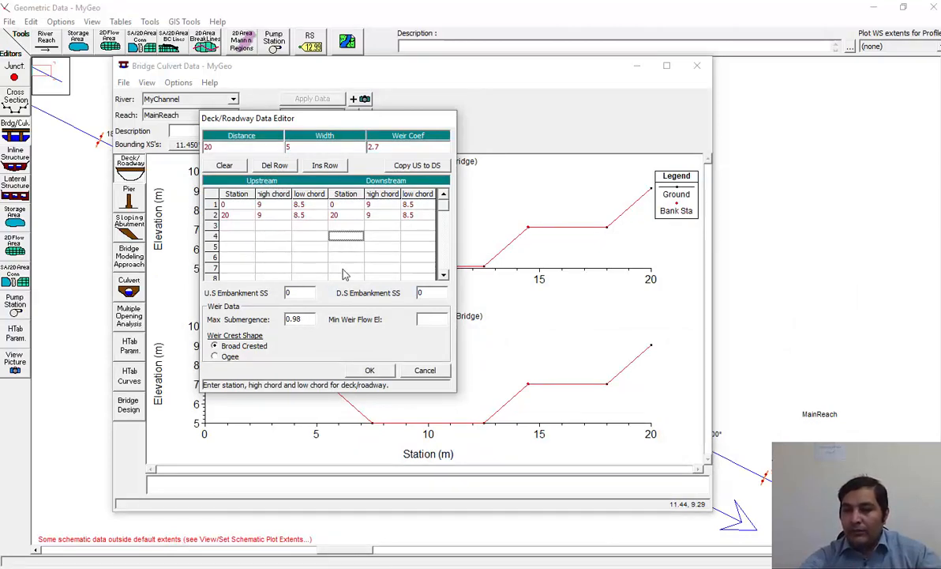
{"action": "left_click", "coordinate": [234, 356]}
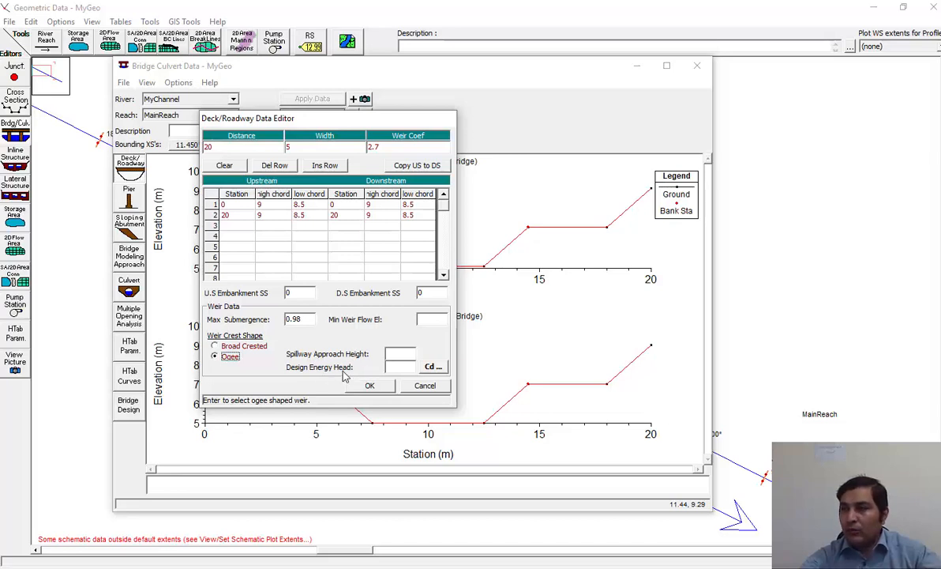
{"action": "left_click", "coordinate": [229, 346]}
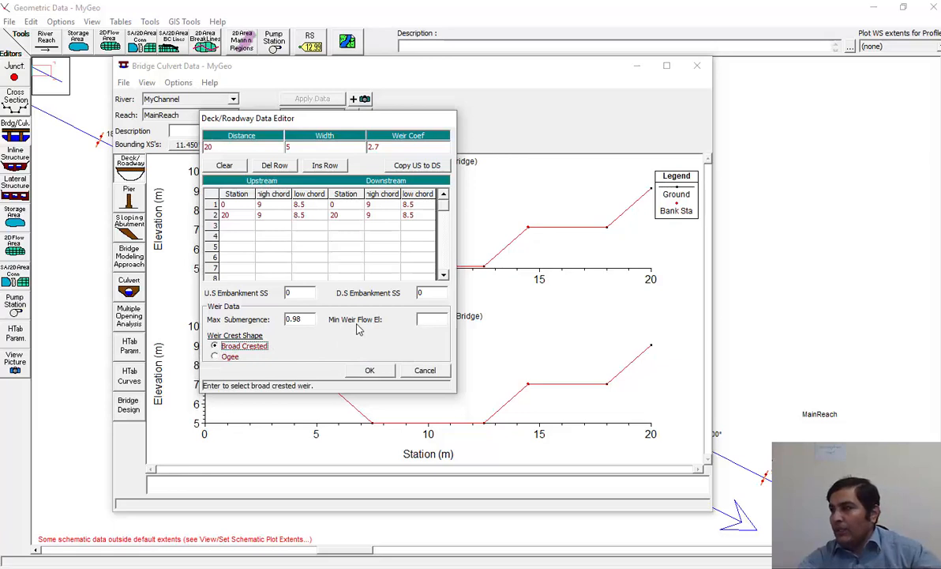
{"action": "key", "text": "Tab"}
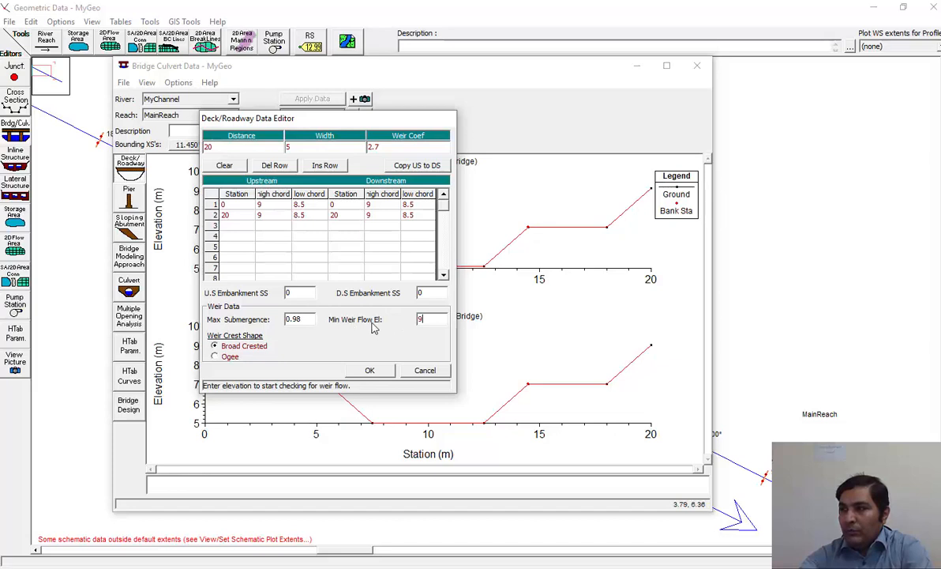
{"action": "left_click", "coordinate": [370, 370]}
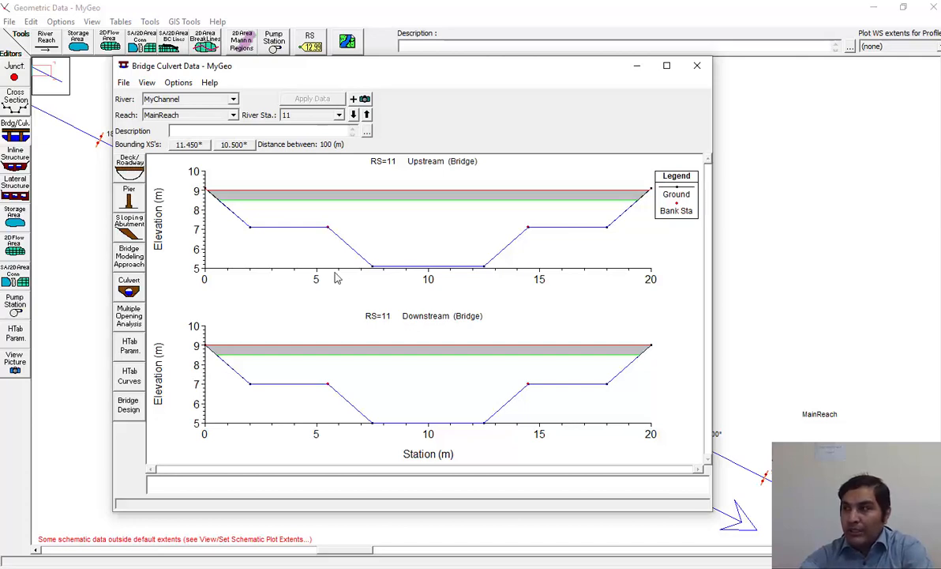
Open the pier data for the bridge and set pier 1's upstream and downstream centerline stations to 7.50.
{"action": "left_click", "coordinate": [138, 200]}
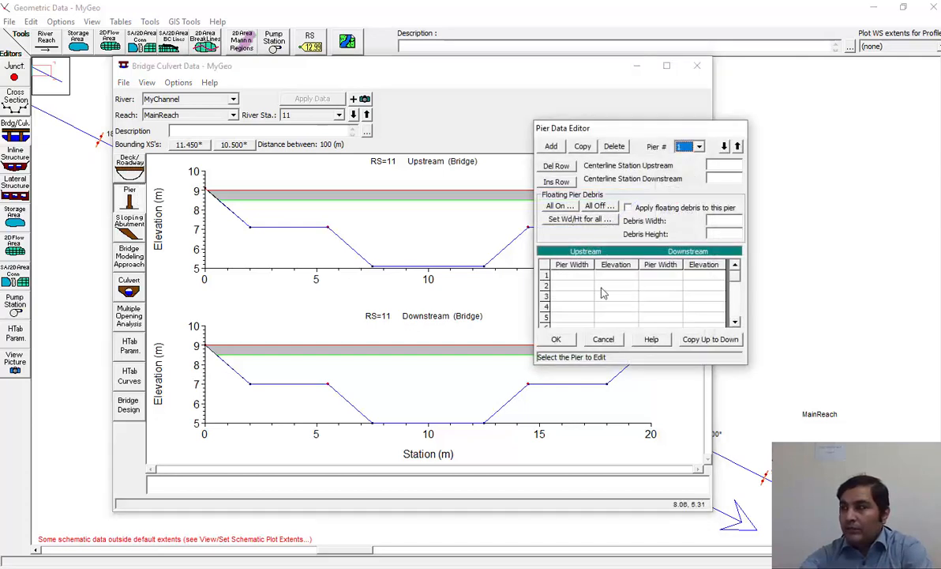
{"action": "left_click_drag", "start_coordinate": [605, 129], "coordinate": [547, 142]}
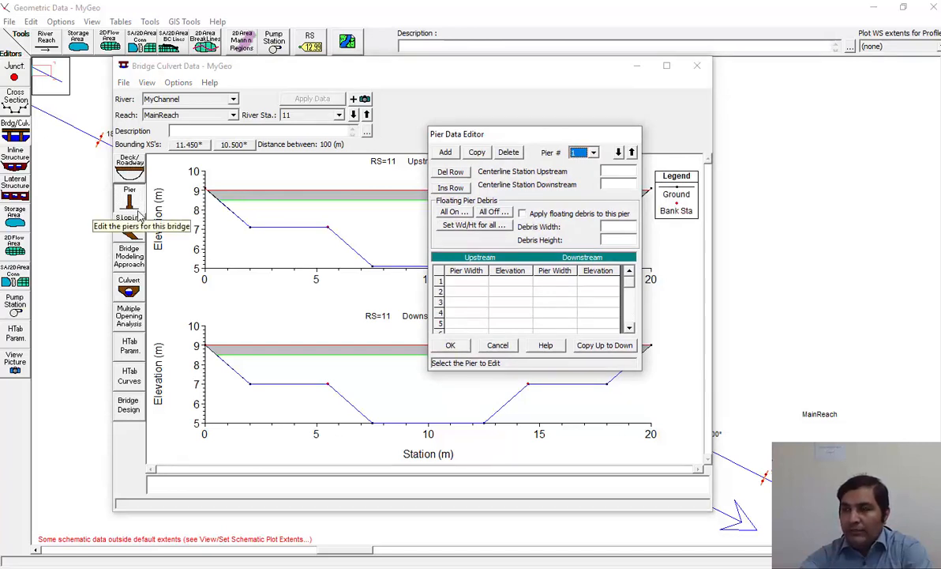
{"action": "left_click_drag", "start_coordinate": [528, 129], "coordinate": [383, 156]}
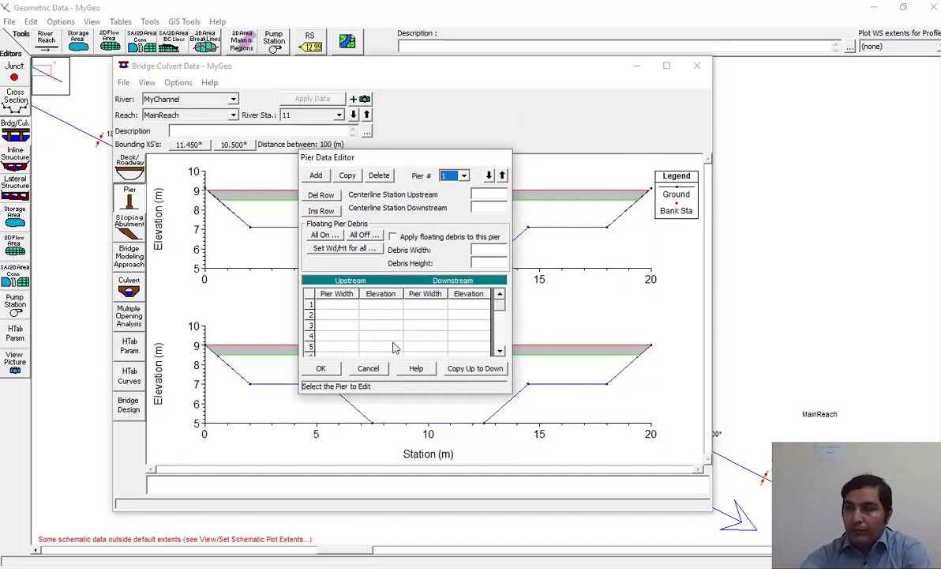
{"action": "left_click_drag", "start_coordinate": [453, 162], "coordinate": [758, 144]}
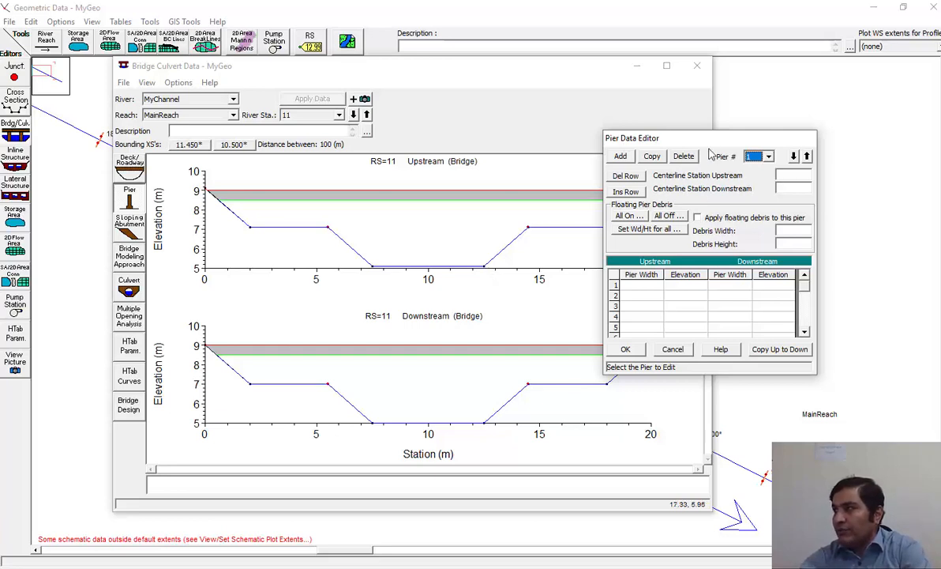
{"action": "left_click_drag", "start_coordinate": [658, 138], "coordinate": [206, 111]}
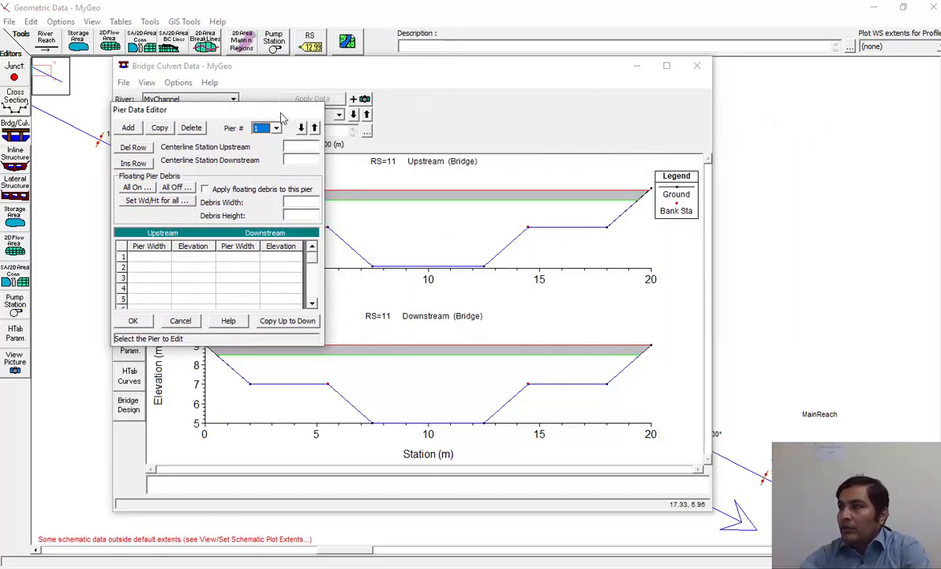
{"action": "left_click_drag", "start_coordinate": [262, 105], "coordinate": [224, 93]}
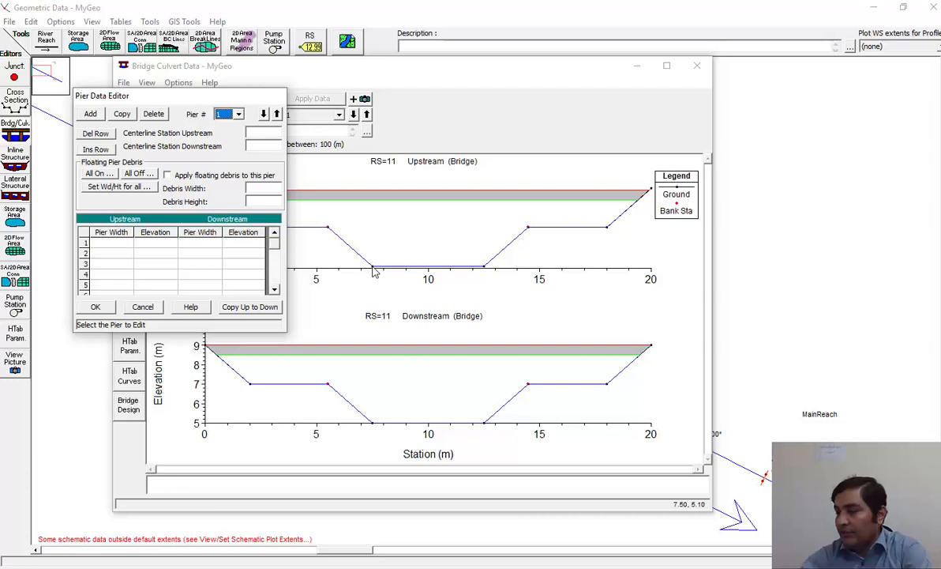
{"action": "left_click", "coordinate": [274, 136]}
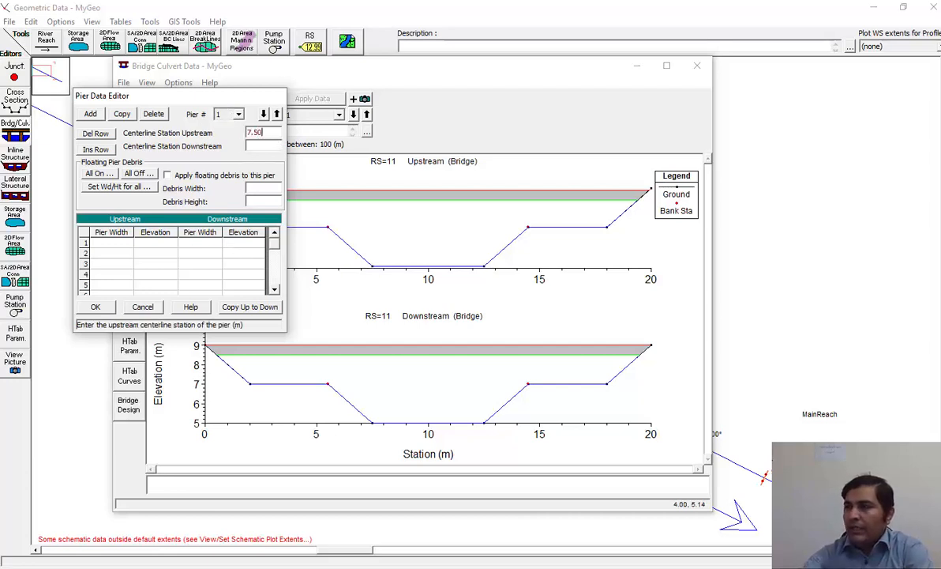
{"action": "left_click", "coordinate": [267, 146]}
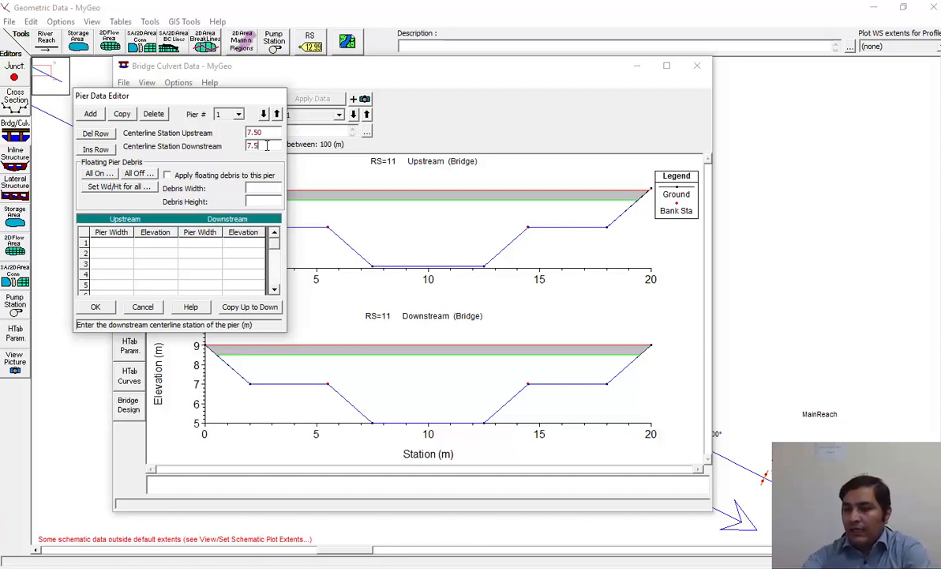
Define pier 1's upstream shape with width 1 at elevation 5 and width 1 at elevation 9.
{"action": "left_click", "coordinate": [122, 253]}
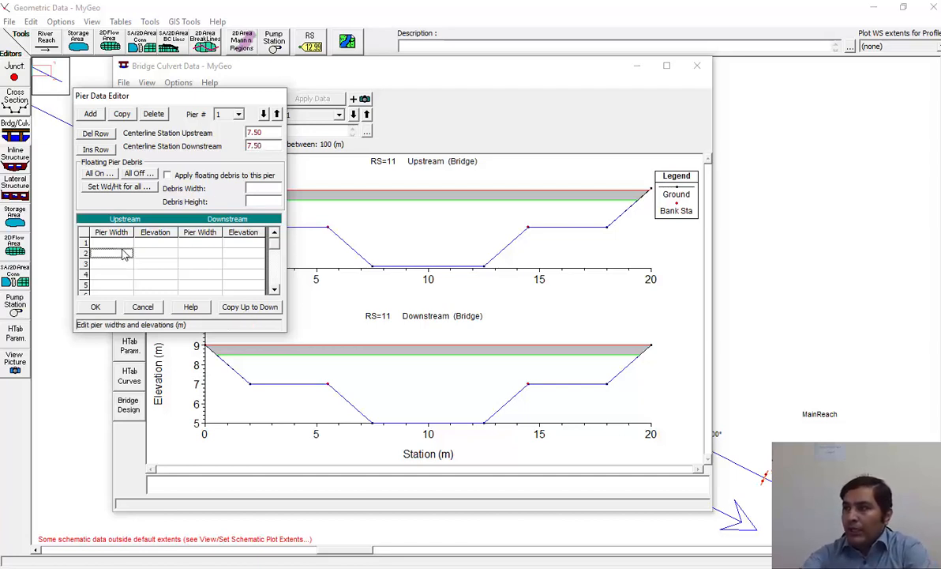
{"action": "left_click", "coordinate": [122, 245]}
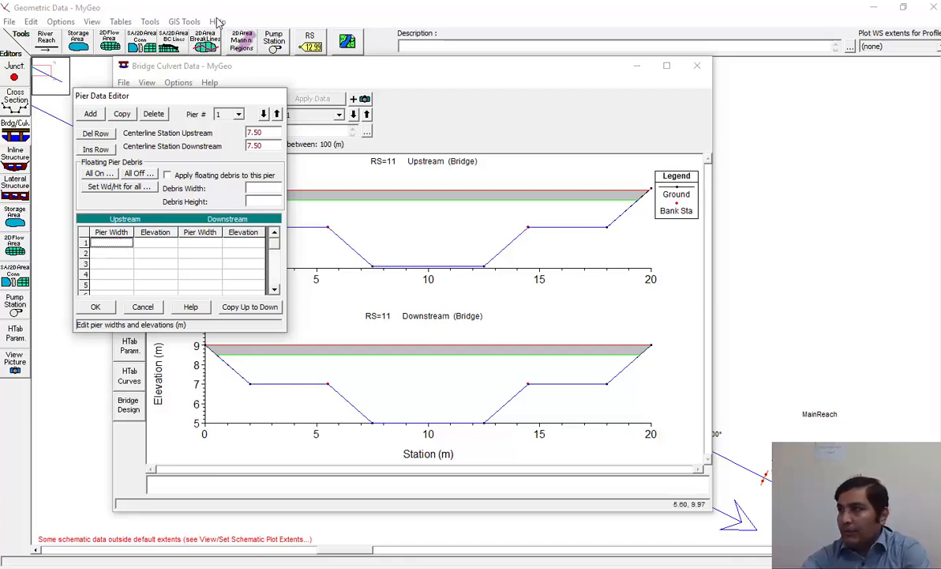
{"action": "left_click_drag", "start_coordinate": [103, 95], "coordinate": [619, 93]}
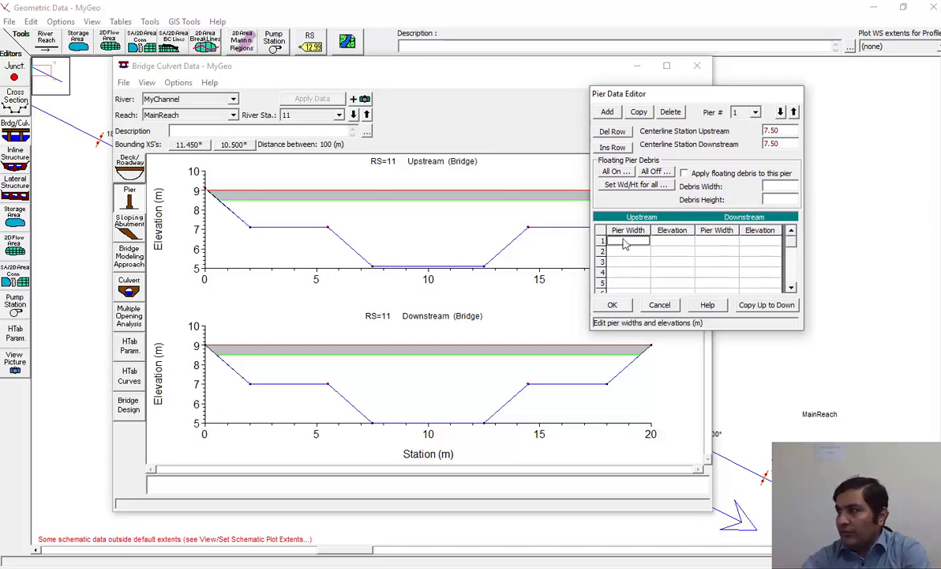
{"action": "left_click", "coordinate": [677, 245]}
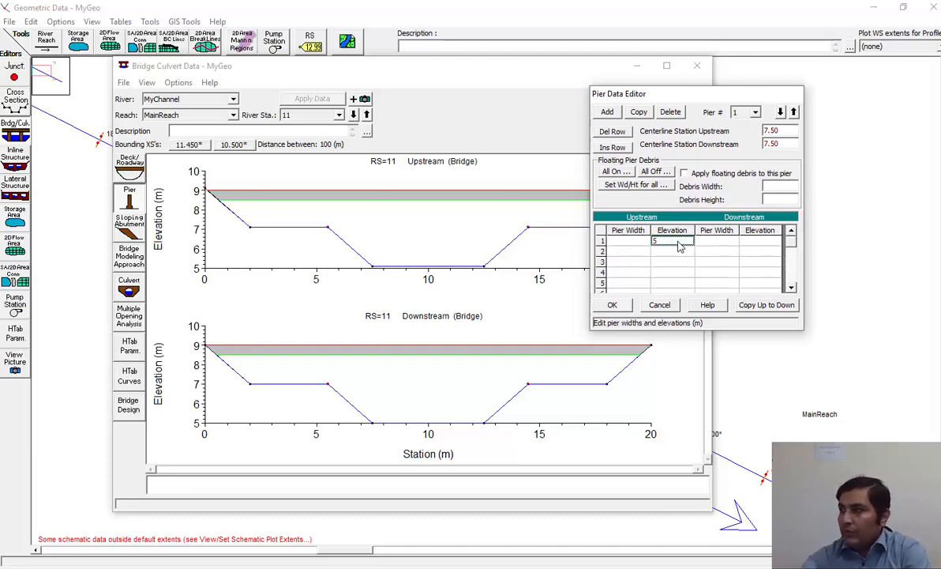
{"action": "left_click", "coordinate": [628, 244]}
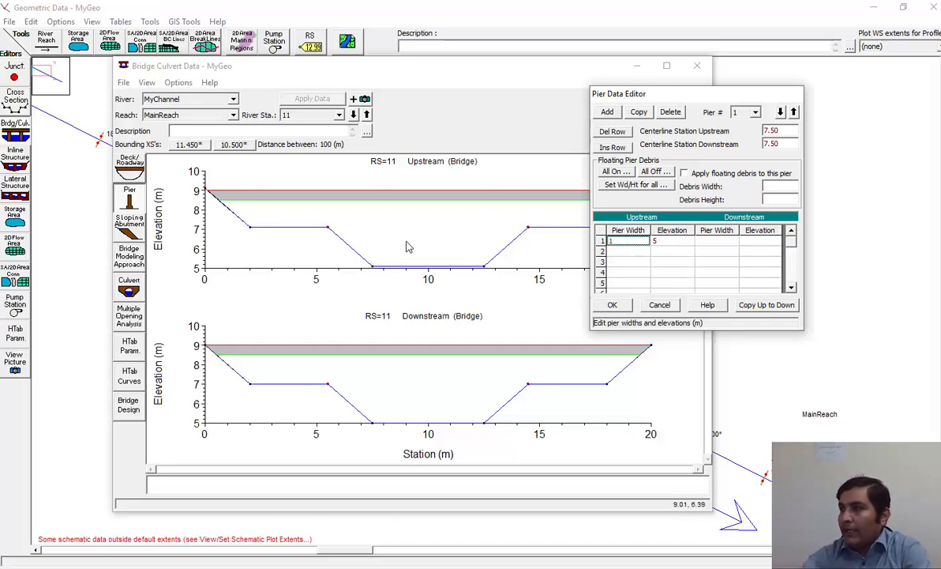
{"action": "left_click", "coordinate": [616, 254]}
{"action": "type", "text": "1"}
{"action": "key", "text": "Tab"}
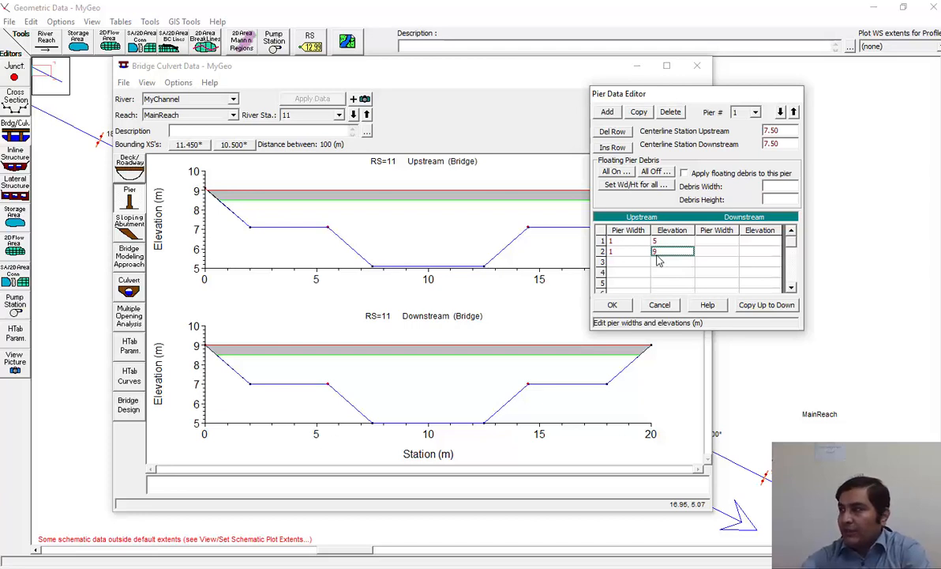
Copy pier 1's upstream widths and elevations to the downstream side and accept the pier data.
{"action": "left_click", "coordinate": [768, 305]}
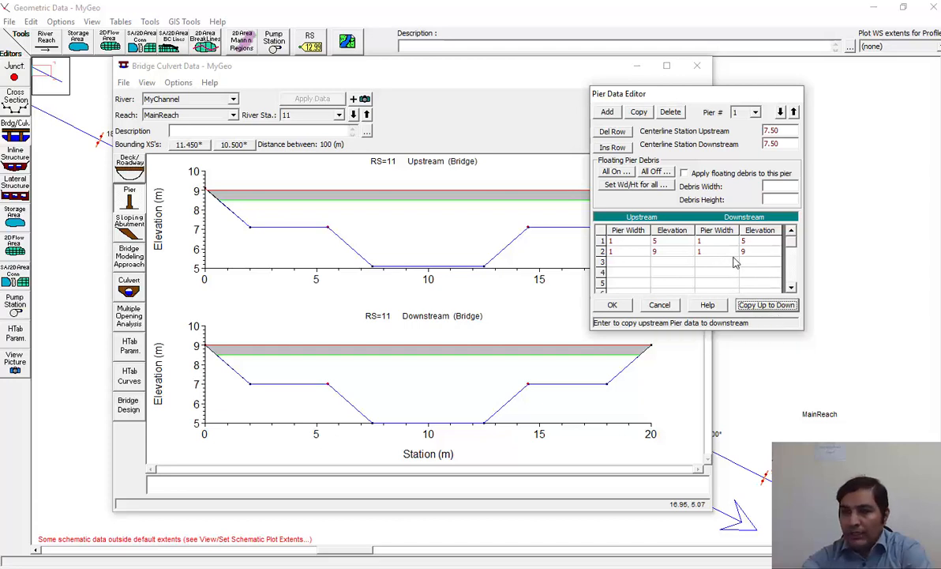
{"action": "left_click_drag", "start_coordinate": [723, 243], "coordinate": [752, 253]}
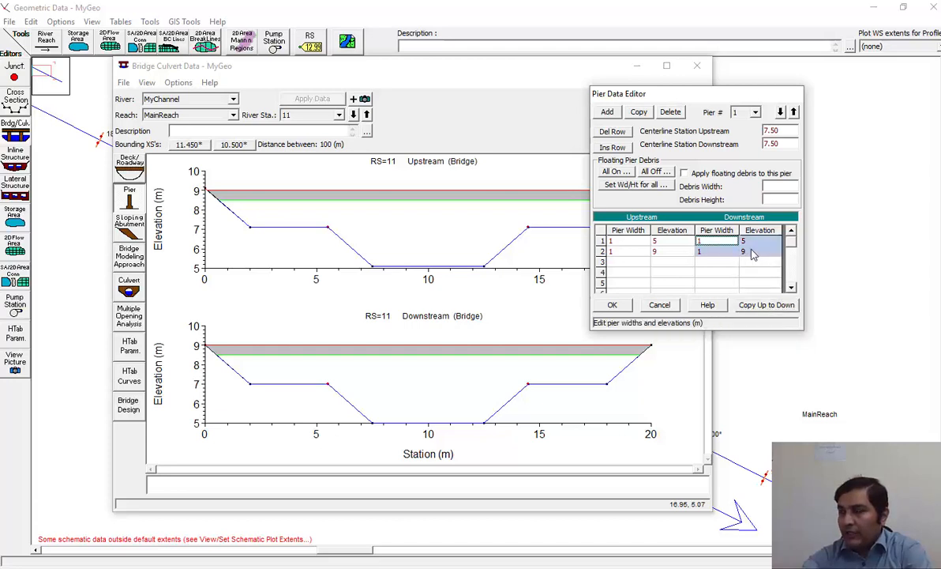
{"action": "left_click", "coordinate": [746, 264]}
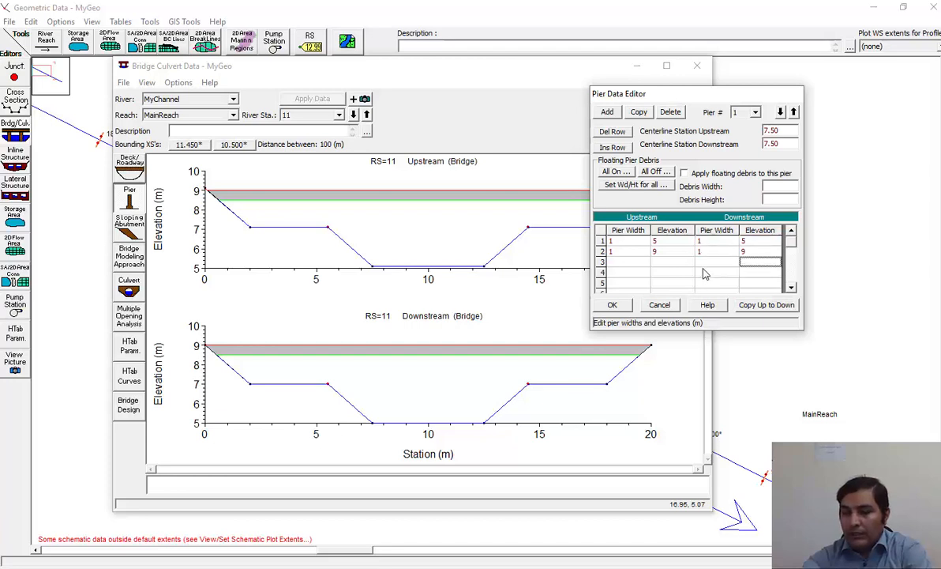
{"action": "left_click", "coordinate": [613, 305]}
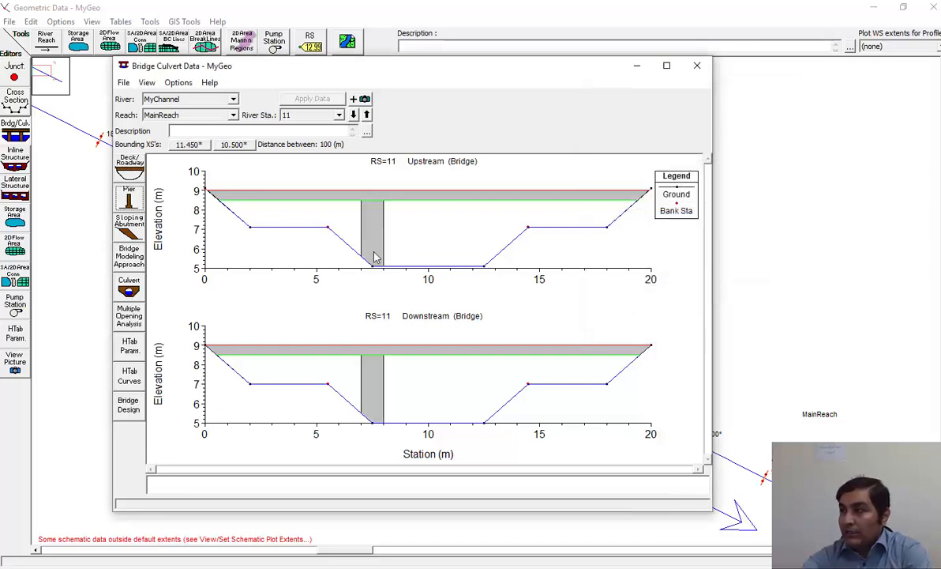
Reduce pier 1's upstream widths to 0.5 in both rows, copy them downstream and accept the pier data.
{"action": "left_click", "coordinate": [131, 198]}
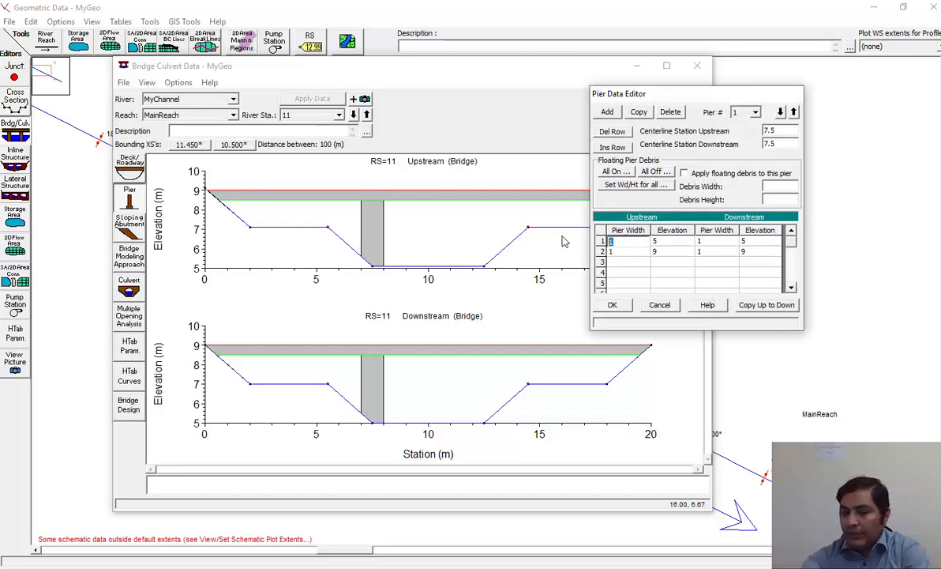
{"action": "key", "text": "Return"}
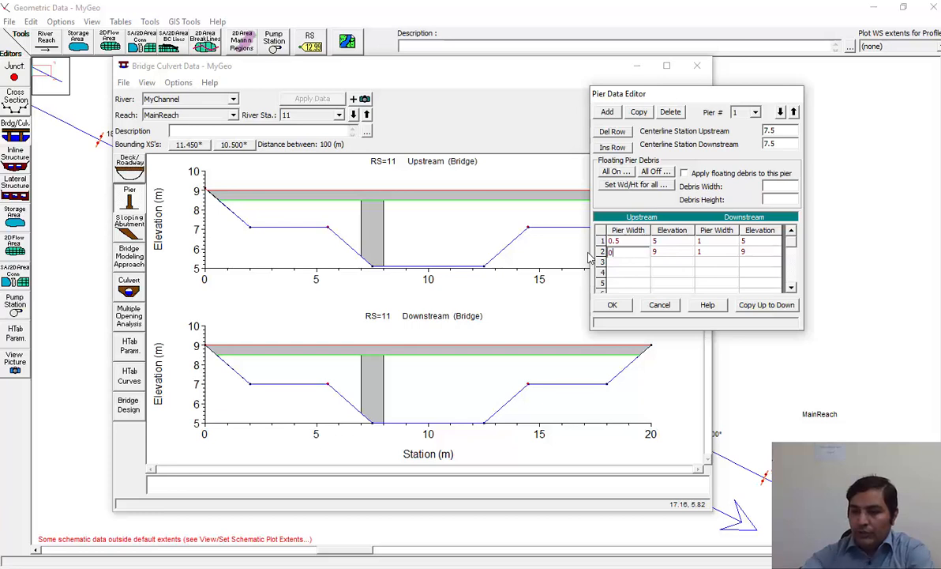
{"action": "left_click", "coordinate": [750, 304]}
{"action": "left_click", "coordinate": [613, 305]}
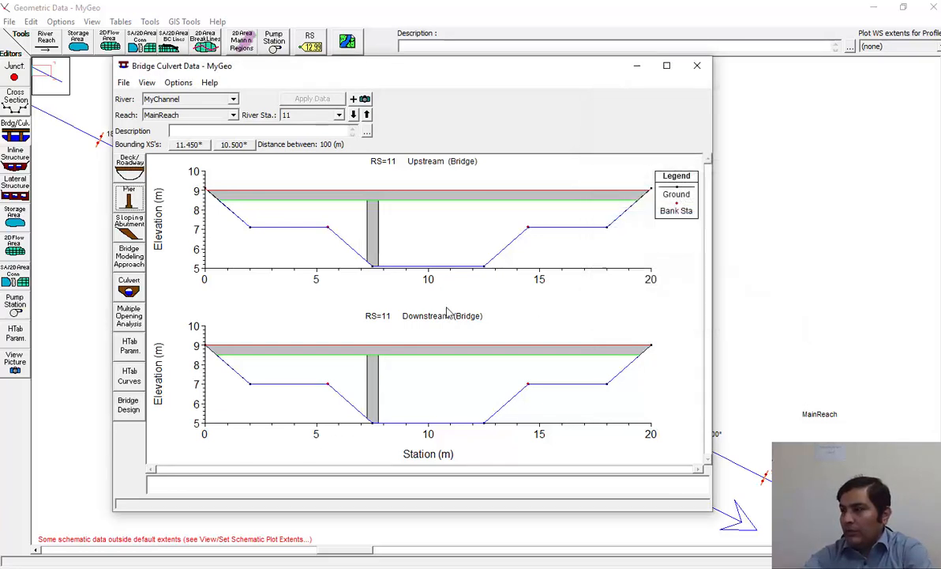
Reduce pier 1's upstream widths to 0.3 in both rows, copy them to the downstream side and accept the pier data.
{"action": "left_click", "coordinate": [130, 194]}
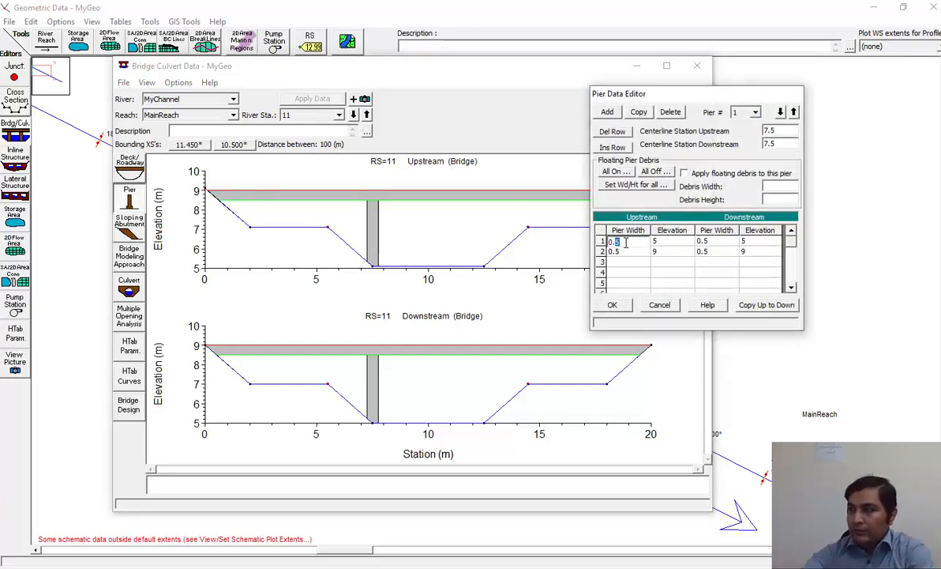
{"action": "left_click", "coordinate": [616, 251]}
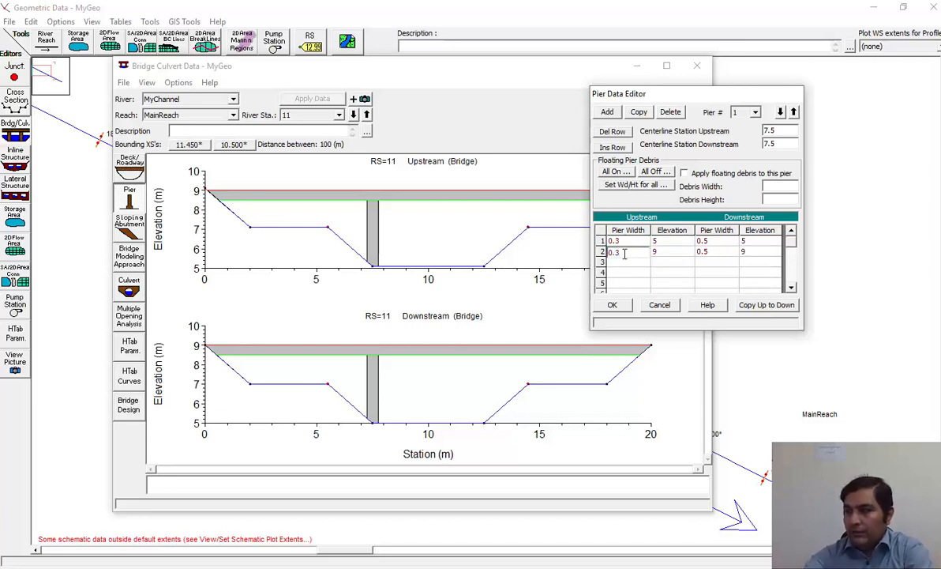
{"action": "type", "text": "0.3"}
{"action": "left_click", "coordinate": [765, 305]}
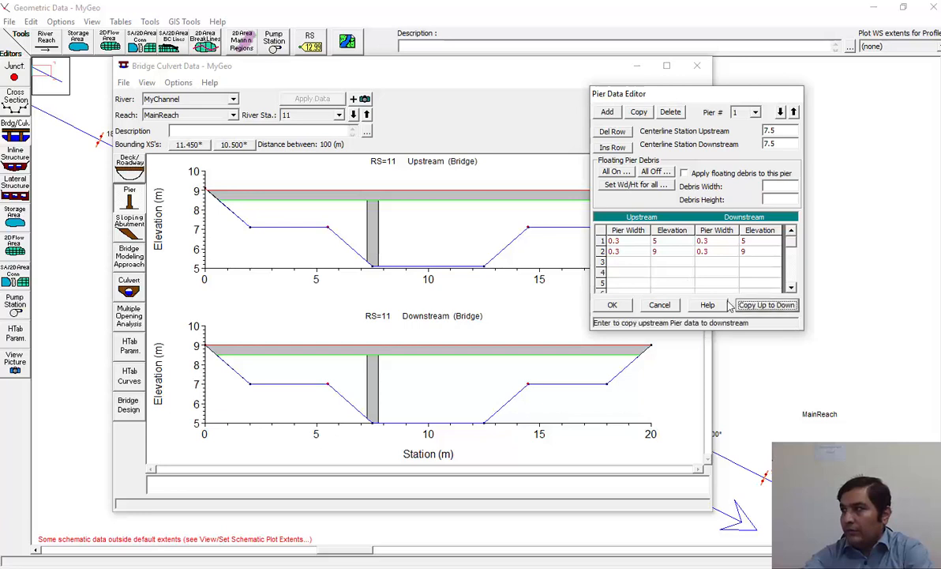
{"action": "left_click_drag", "start_coordinate": [671, 241], "coordinate": [634, 254]}
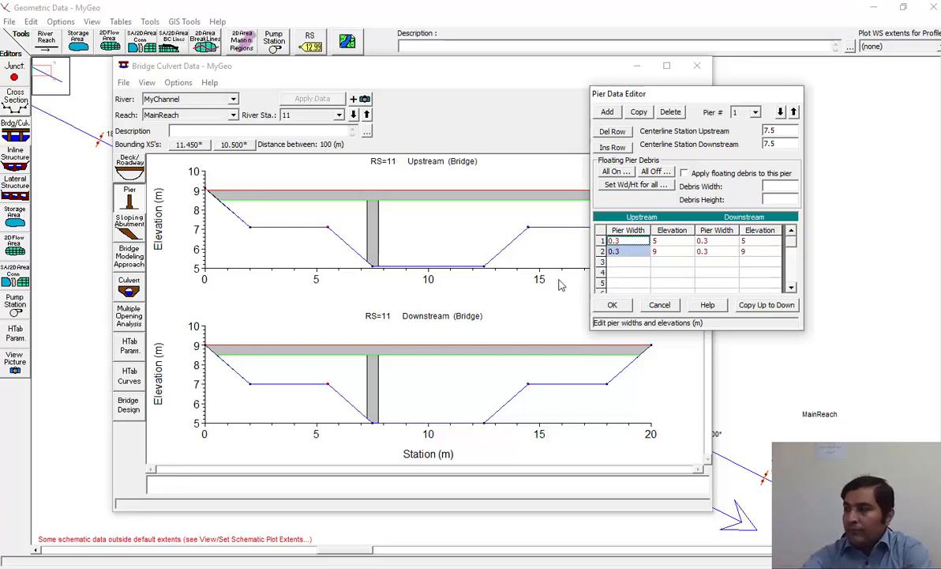
{"action": "left_click", "coordinate": [636, 253]}
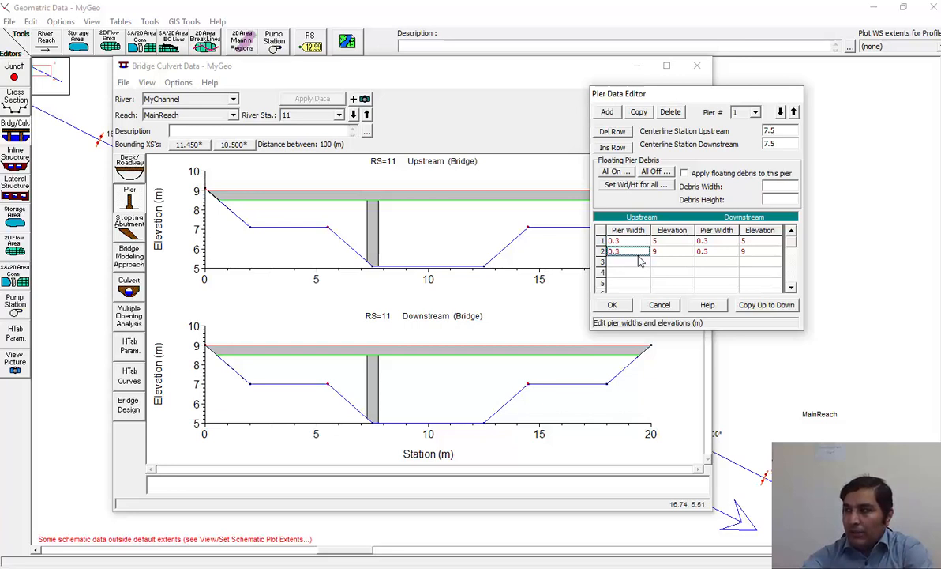
{"action": "key", "text": "Down"}
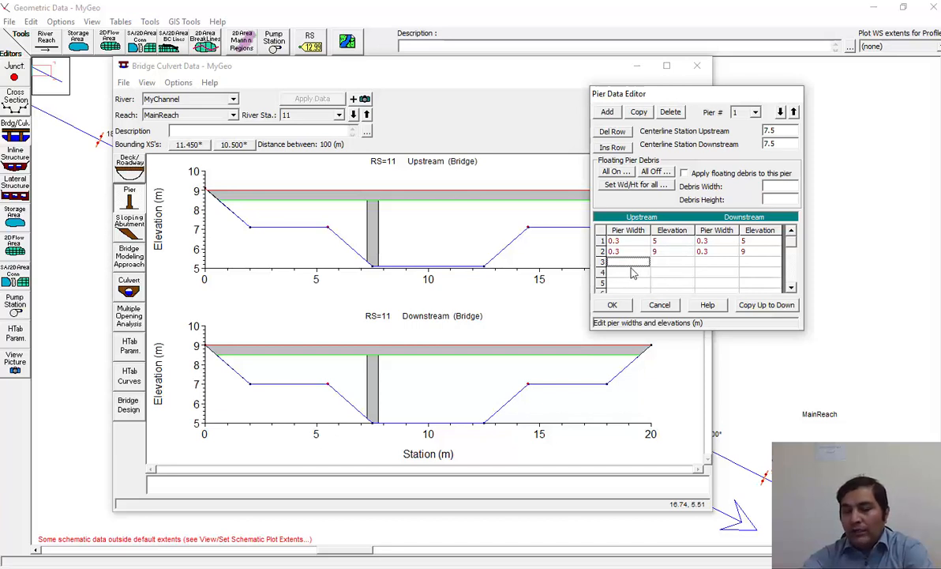
{"action": "left_click", "coordinate": [708, 261]}
{"action": "left_click", "coordinate": [612, 305]}
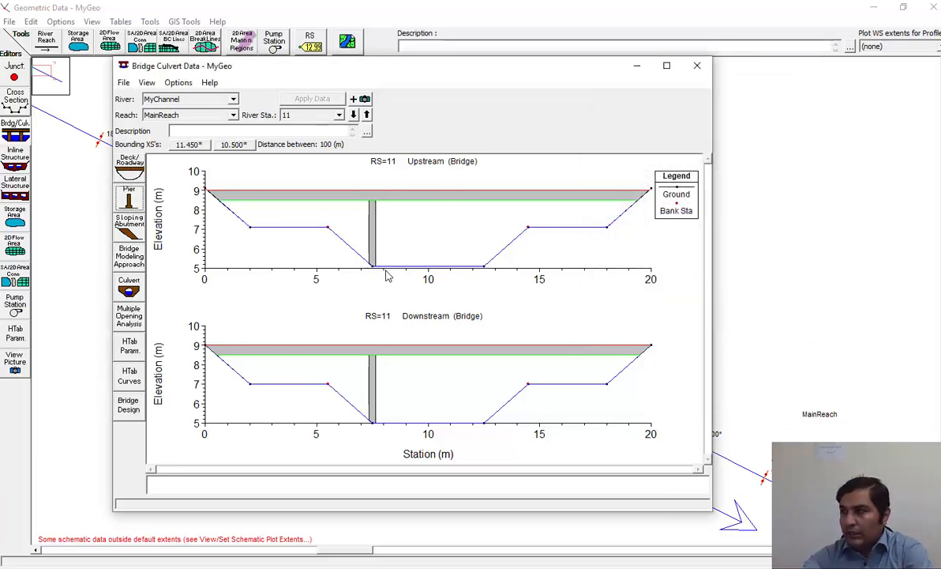
Copy pier 1 to create pier 2, set its upstream and downstream centerline stations to 10 and accept the pier data.
{"action": "left_click", "coordinate": [130, 199]}
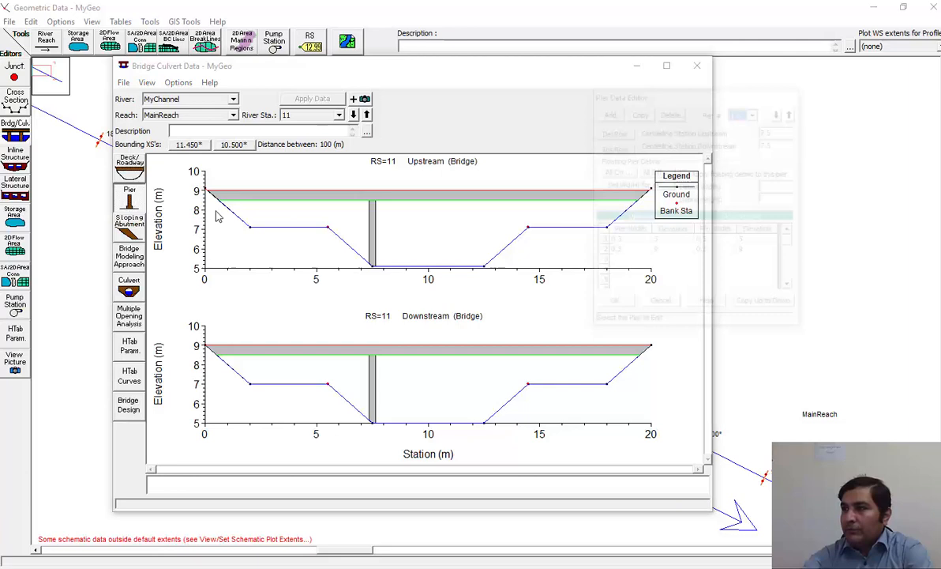
{"action": "left_click_drag", "start_coordinate": [751, 98], "coordinate": [723, 102]}
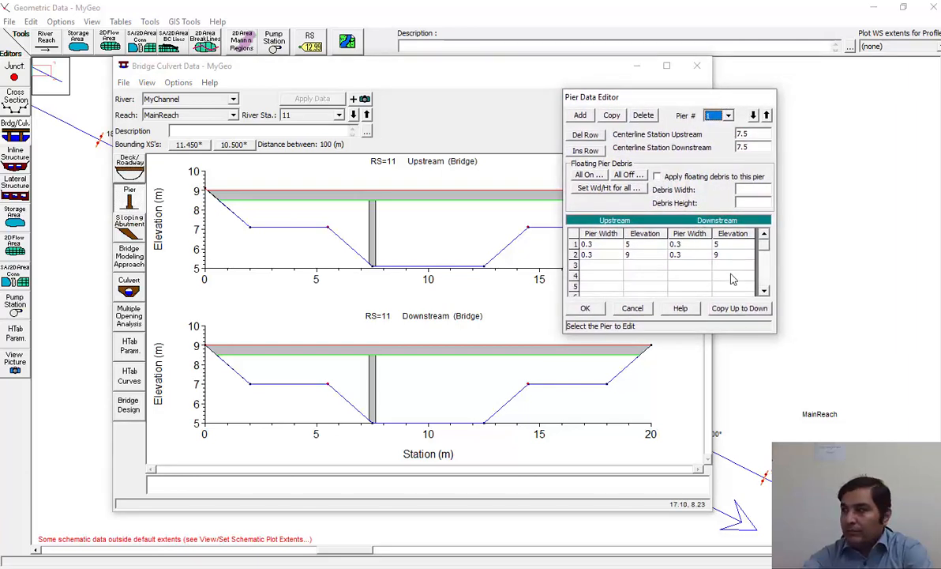
{"action": "left_click", "coordinate": [613, 116]}
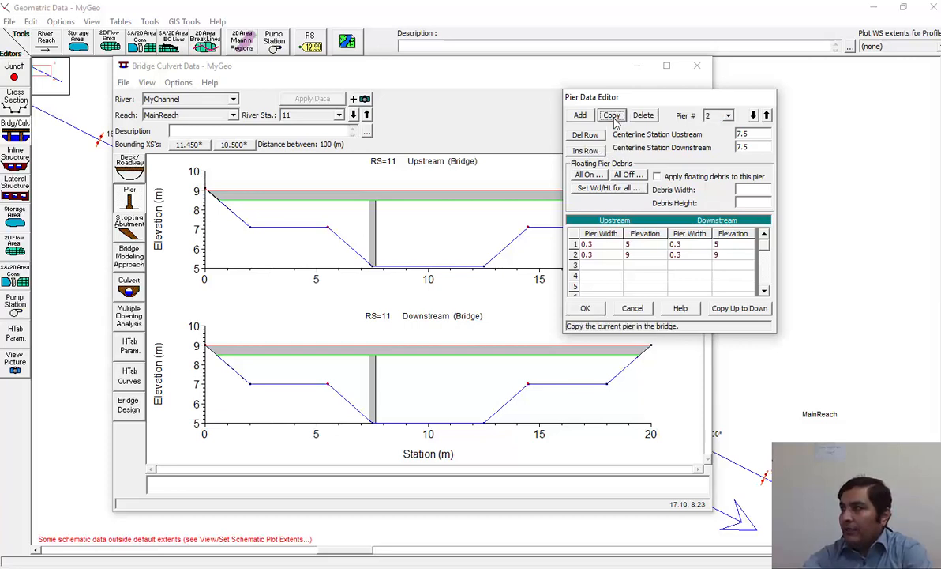
{"action": "left_click", "coordinate": [753, 135]}
{"action": "double_click", "coordinate": [752, 133]}
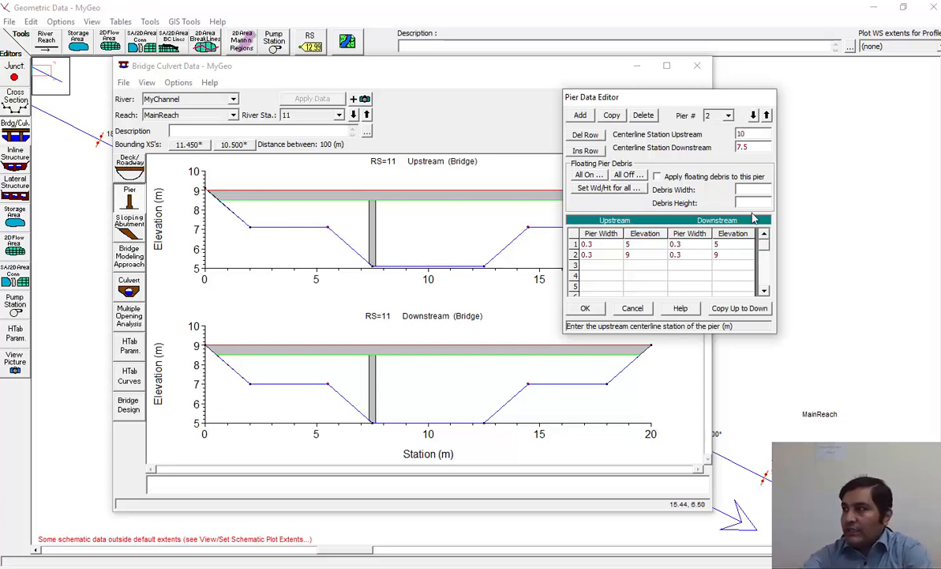
{"action": "key", "text": "Tab"}
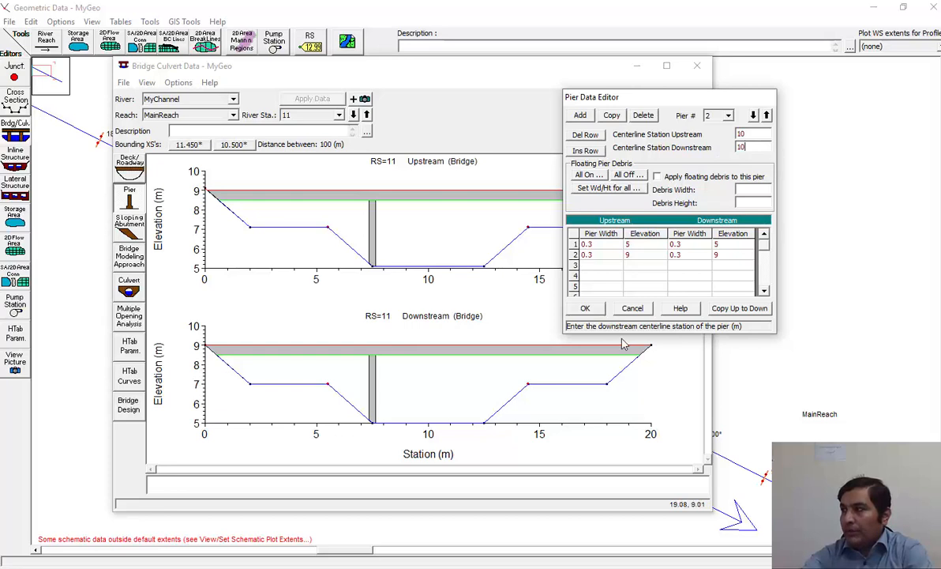
{"action": "left_click", "coordinate": [587, 309]}
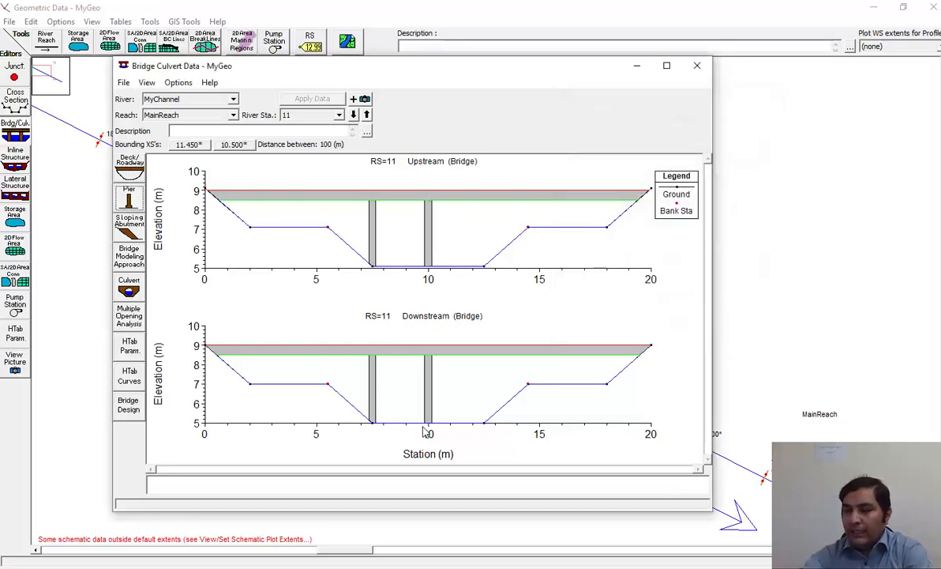
Copy pier 2 to create pier 3, set its upstream and downstream centerline stations to 12.5 and accept the pier data.
{"action": "left_click", "coordinate": [124, 191]}
{"action": "left_click", "coordinate": [728, 116]}
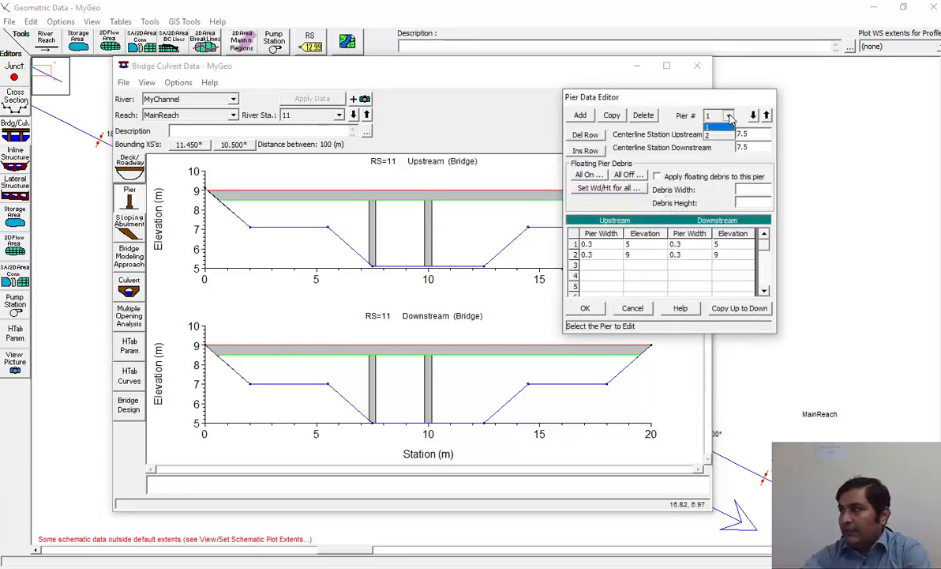
{"action": "left_click", "coordinate": [715, 135]}
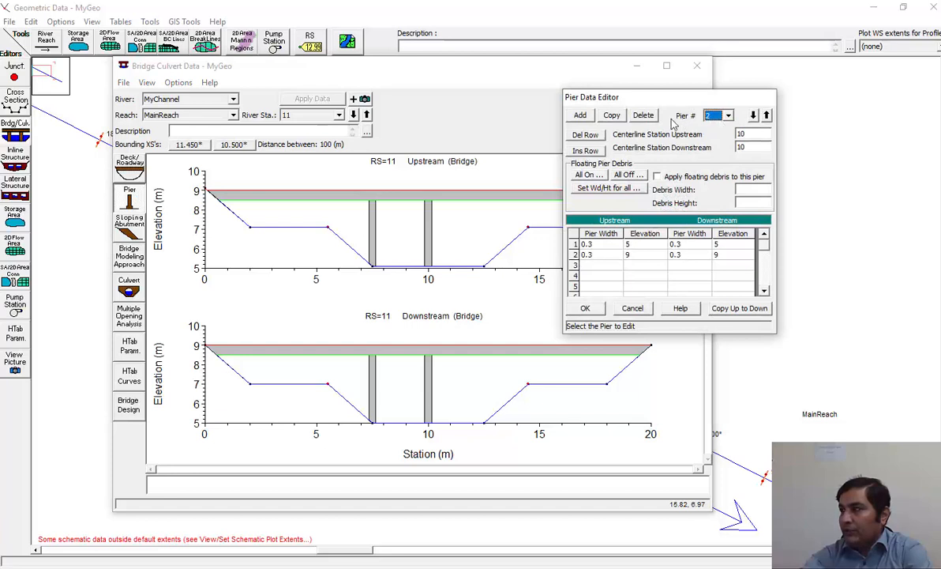
{"action": "left_click", "coordinate": [612, 116]}
{"action": "left_click", "coordinate": [755, 136]}
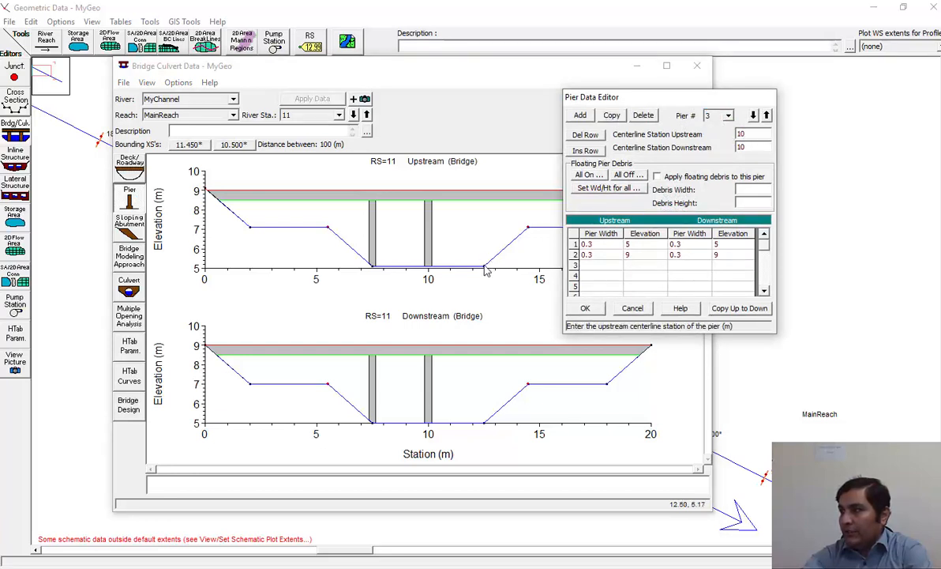
{"action": "left_click_drag", "start_coordinate": [753, 136], "coordinate": [714, 135]}
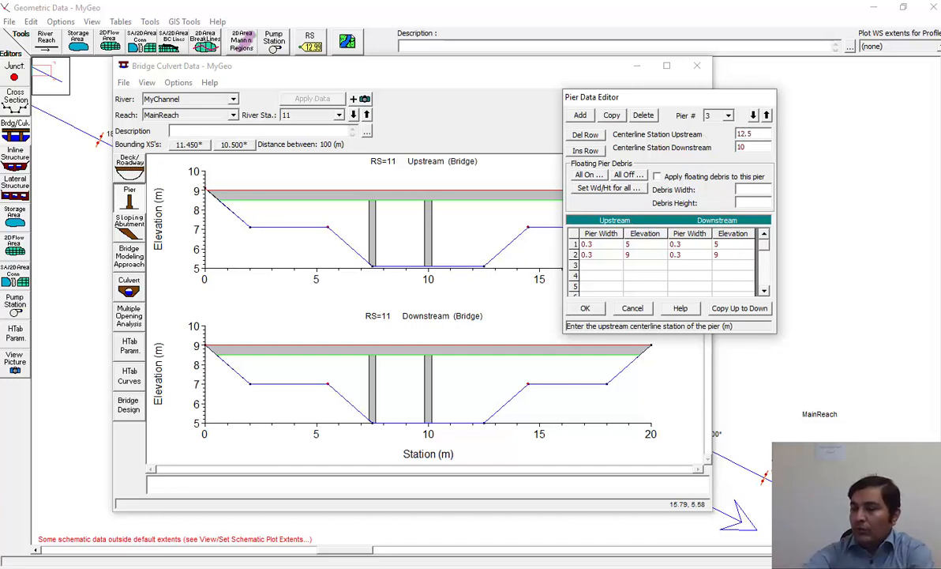
{"action": "double_click", "coordinate": [743, 147]}
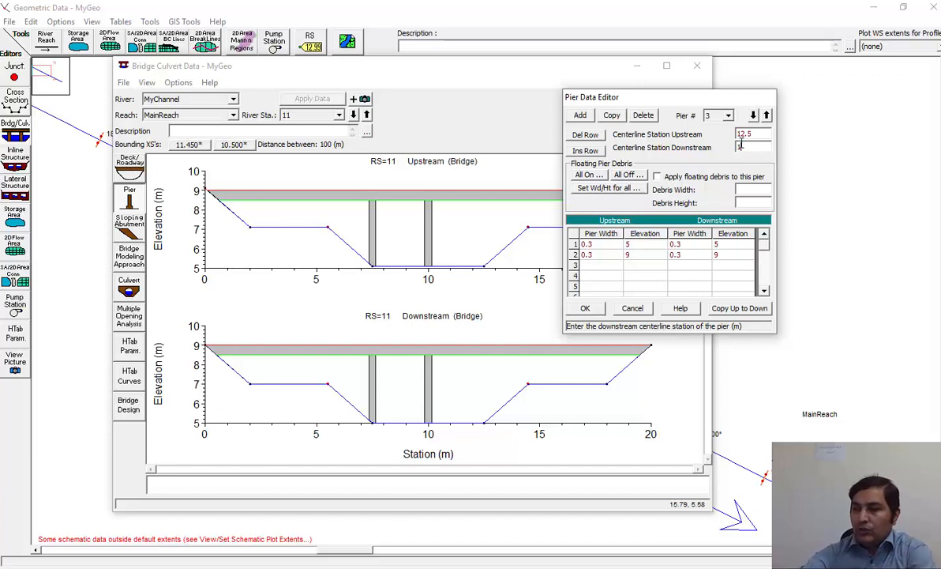
{"action": "left_click", "coordinate": [585, 308]}
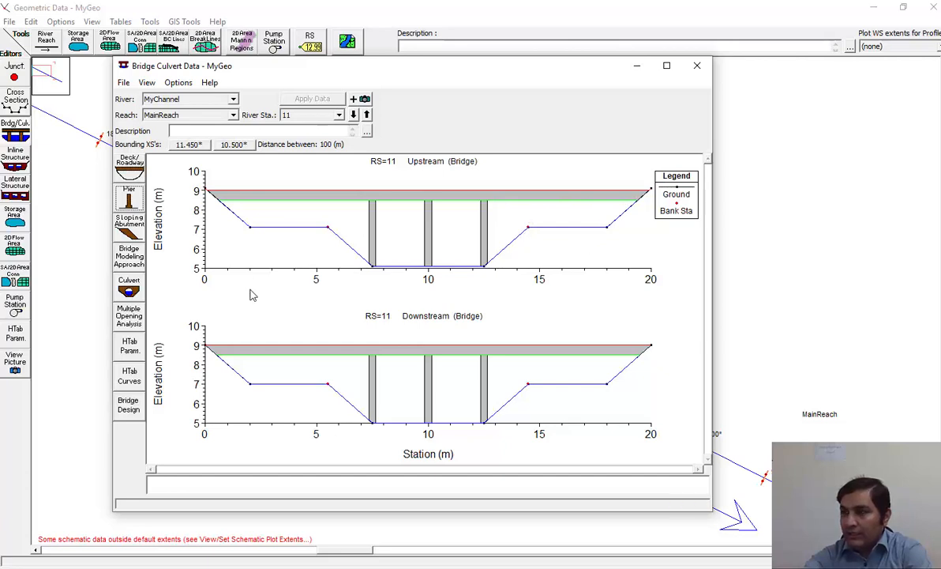
Open the sloping abutment data and enter abutment 1's first two upstream points: station 0 at elevation 9 and station 5.5 at elevation 9.
{"action": "left_click", "coordinate": [131, 229]}
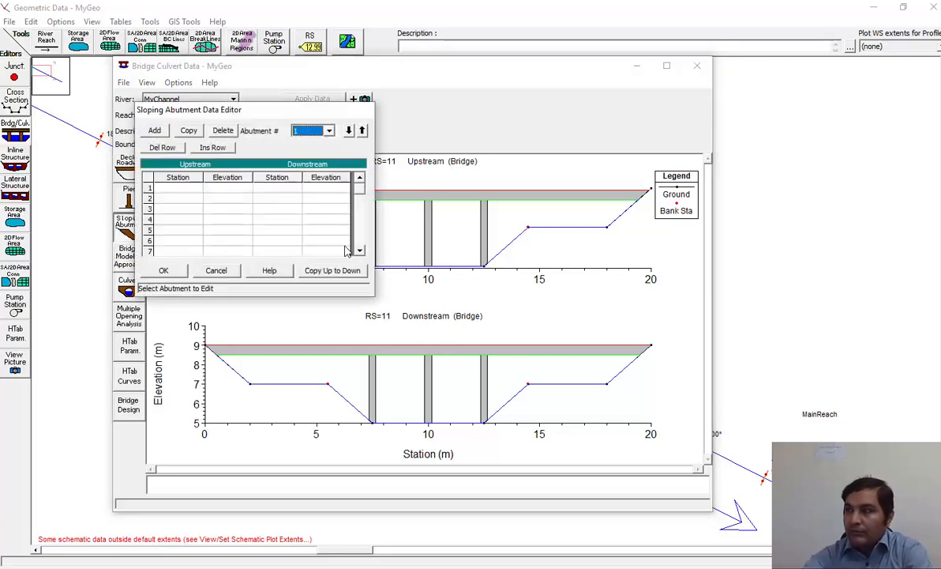
{"action": "left_click_drag", "start_coordinate": [292, 119], "coordinate": [721, 107]}
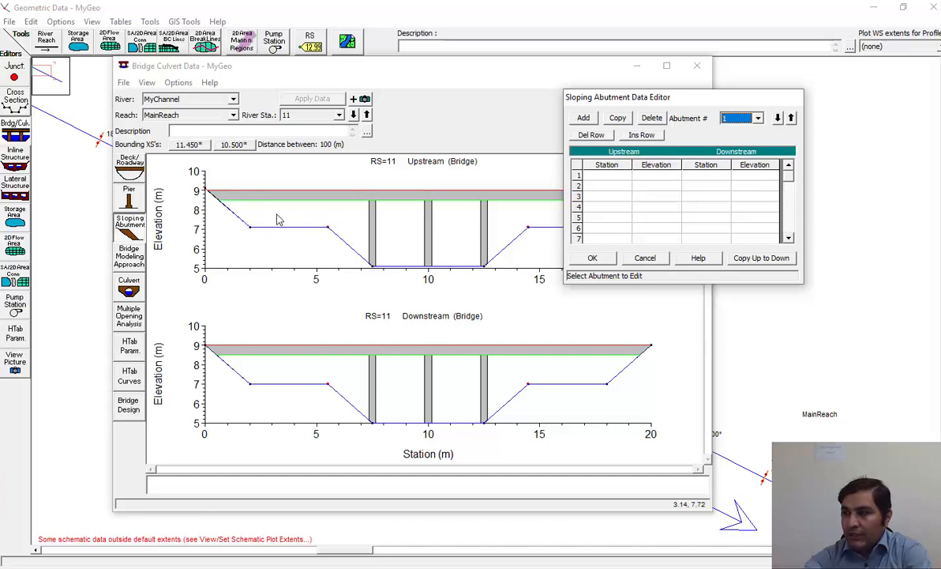
{"action": "left_click_drag", "start_coordinate": [620, 97], "coordinate": [539, 100]}
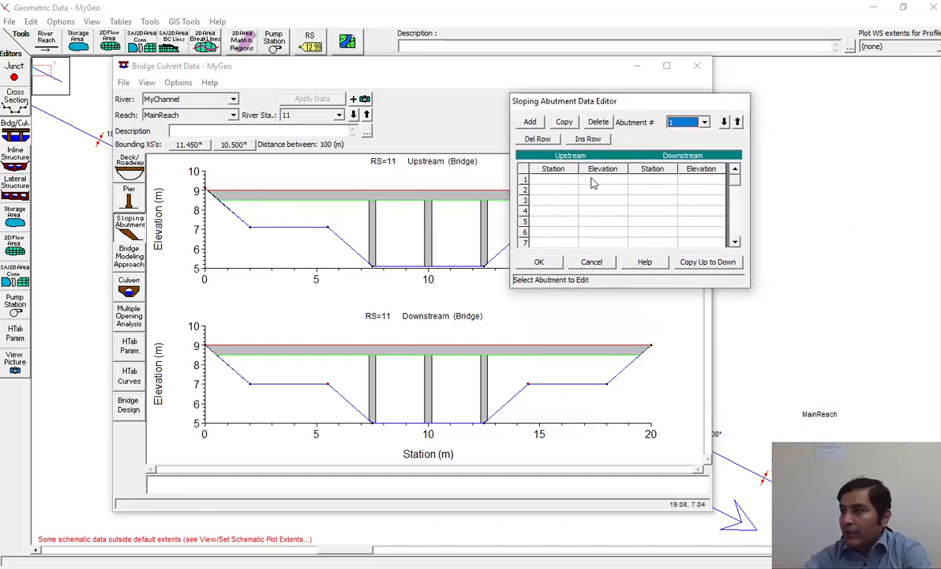
{"action": "left_click", "coordinate": [556, 183]}
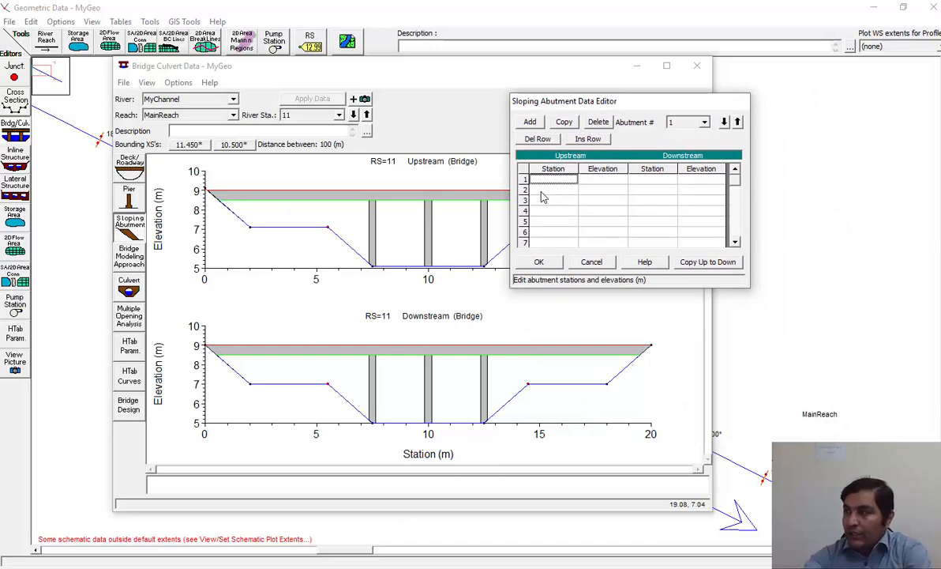
{"action": "type", "text": "0"}
{"action": "key", "text": "Tab"}
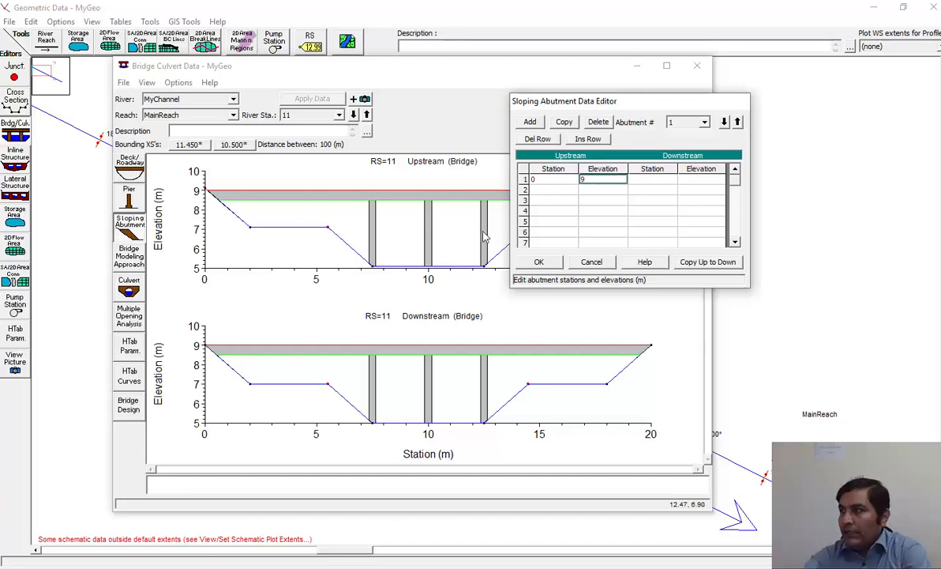
{"action": "left_click", "coordinate": [551, 190]}
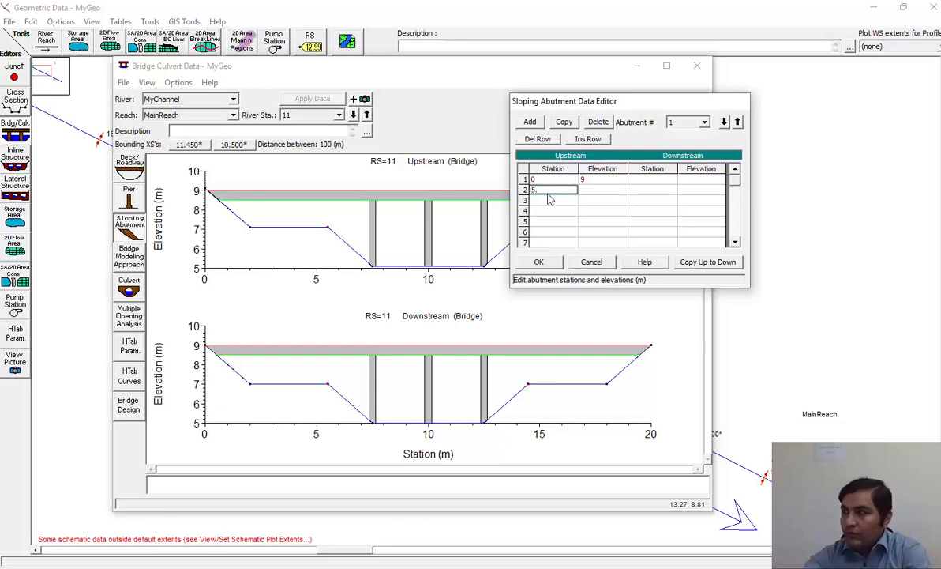
{"action": "key", "text": "Tab"}
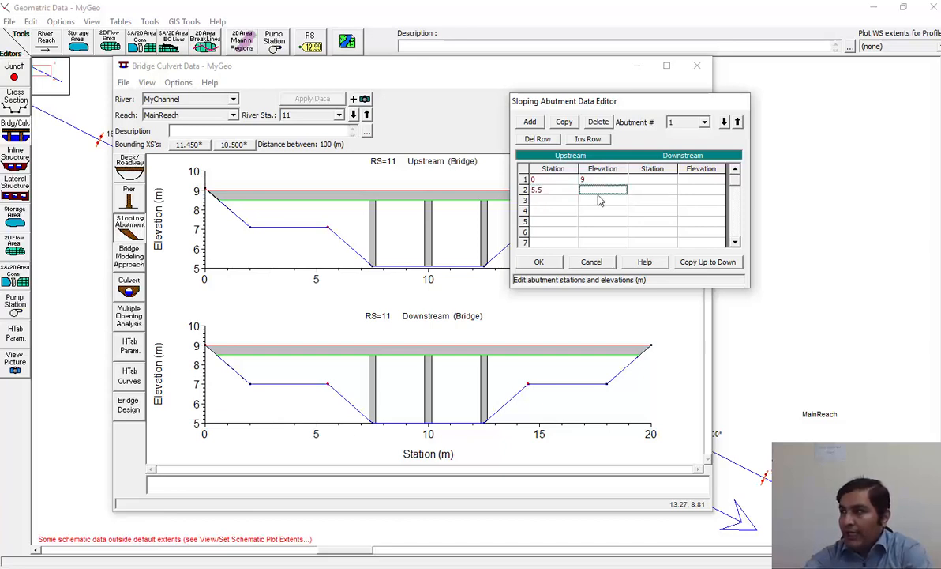
Add abutment 1's third upstream point at station 5.5, elevation 7, copy the upstream points downstream and accept the abutment data.
{"action": "left_click", "coordinate": [552, 202]}
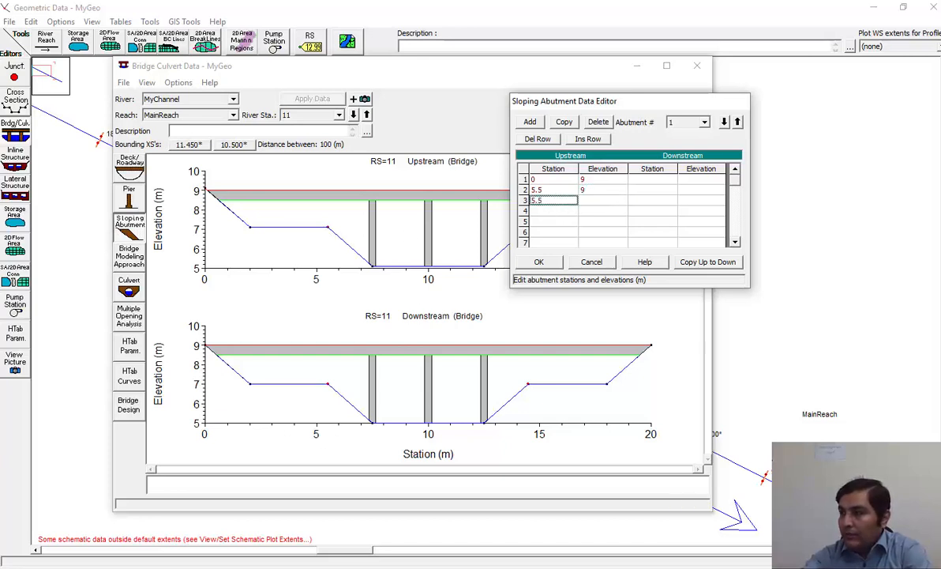
{"action": "key", "text": "Tab"}
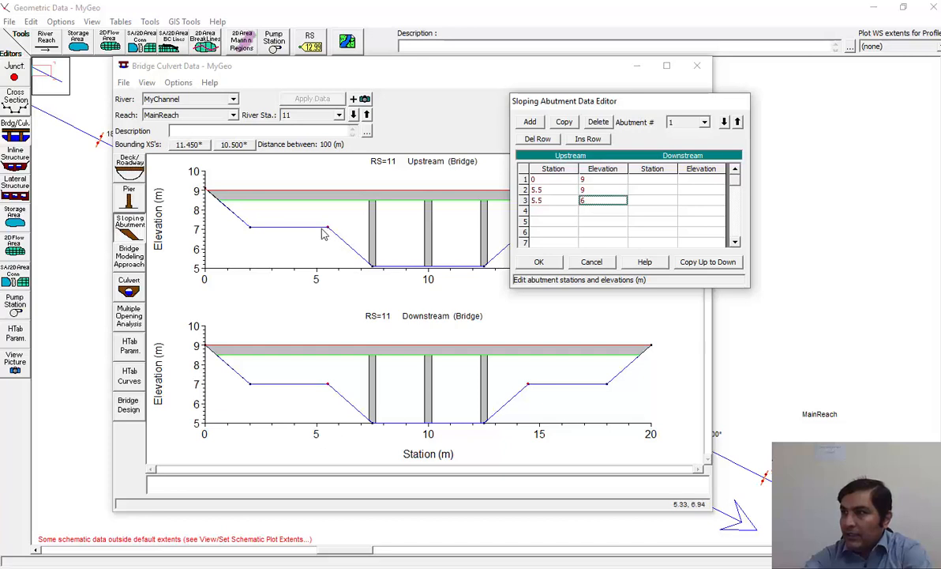
{"action": "left_click", "coordinate": [584, 204]}
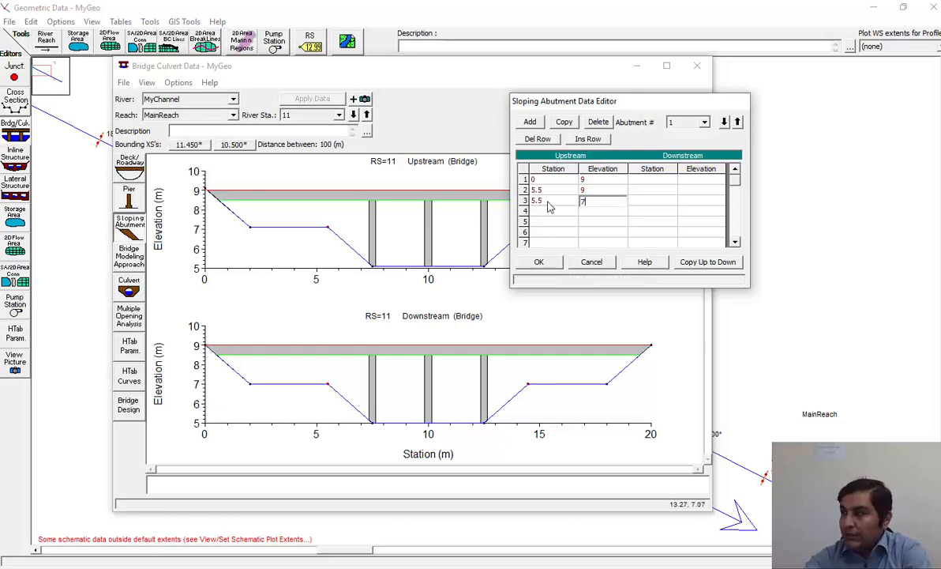
{"action": "key", "text": "Tab"}
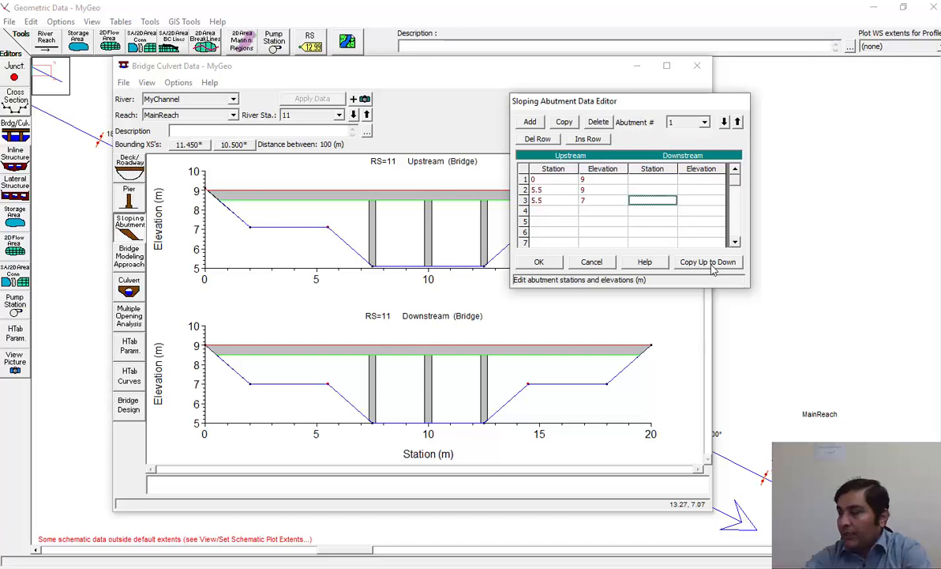
{"action": "left_click", "coordinate": [711, 264]}
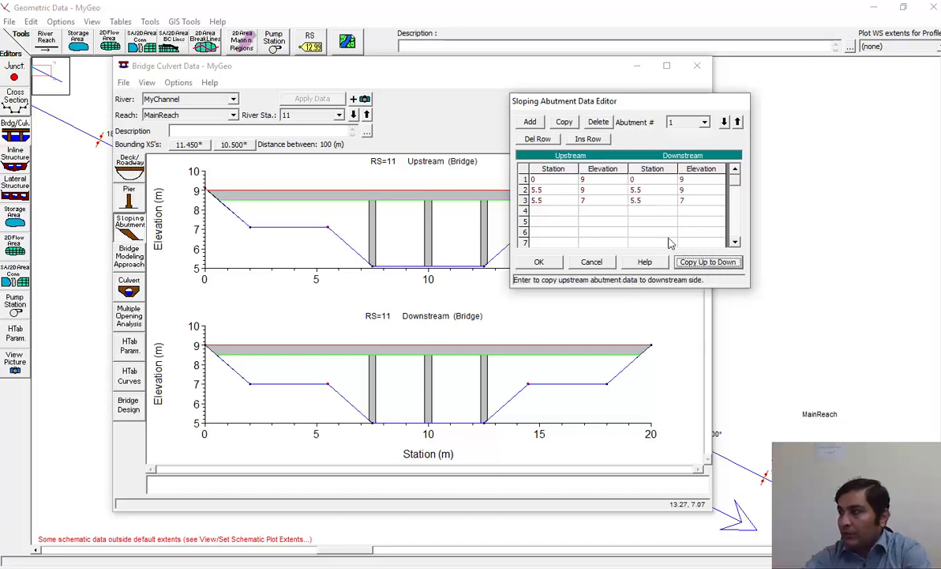
{"action": "left_click", "coordinate": [539, 263]}
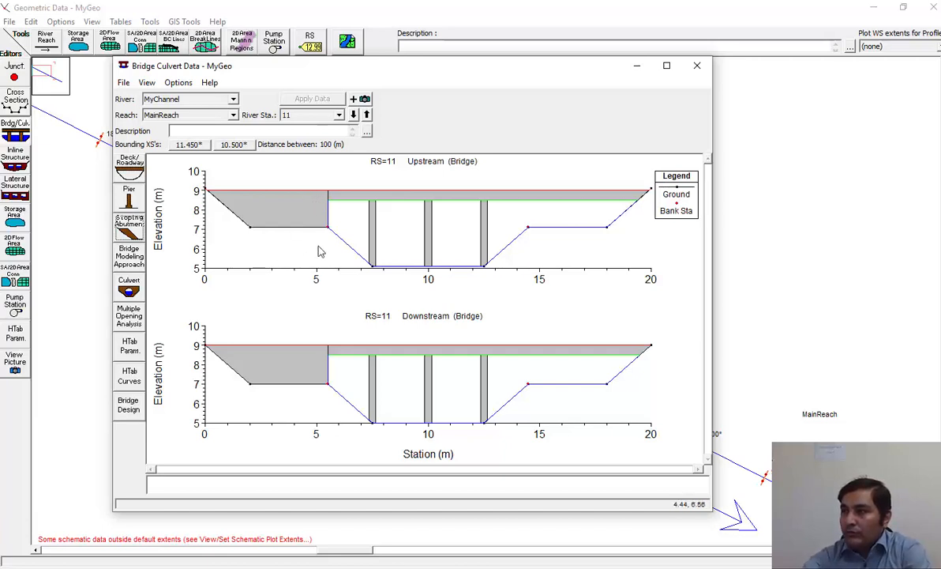
Reopen the sloping abutment data, set abutment 1's first two upstream elevations to 8.5, copy the points downstream and accept.
{"action": "left_click", "coordinate": [129, 223]}
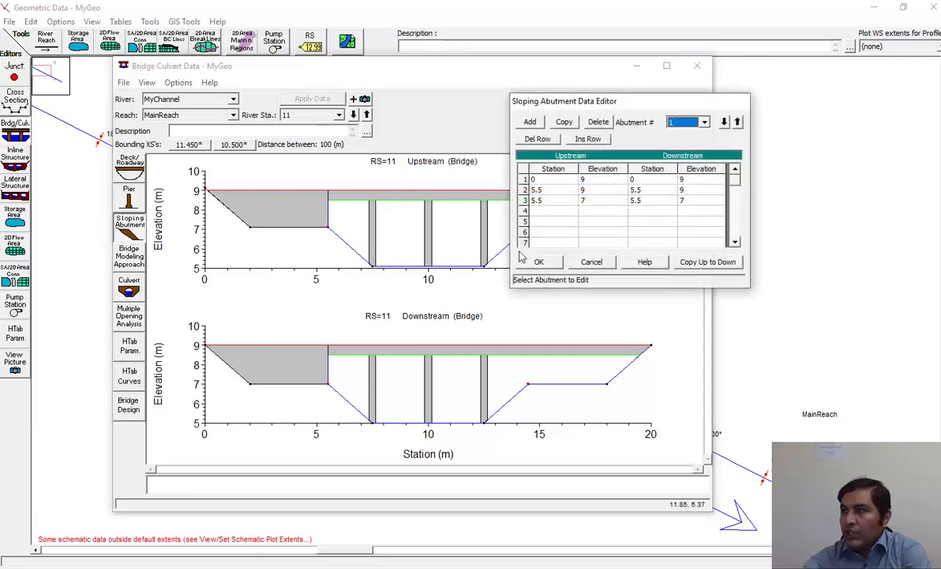
{"action": "left_click", "coordinate": [591, 181]}
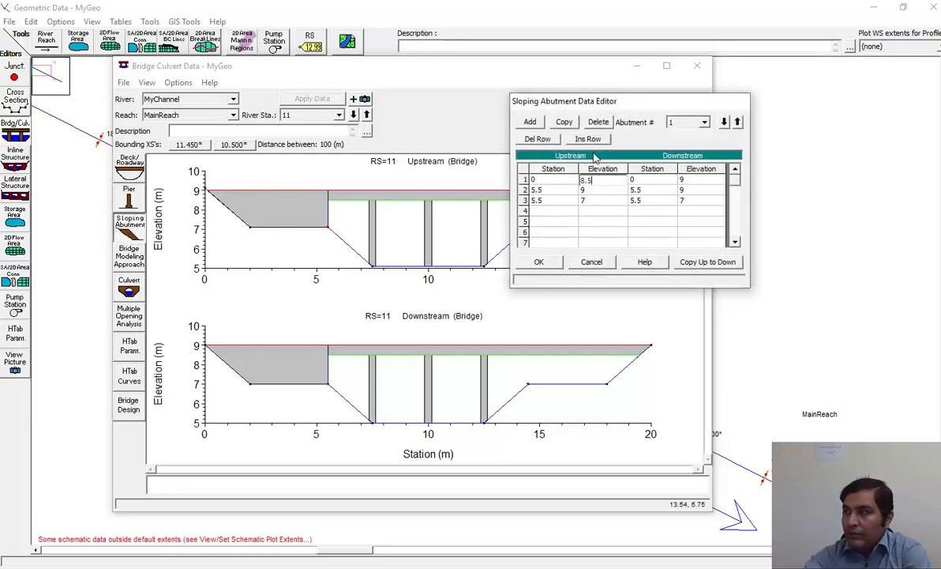
{"action": "left_click", "coordinate": [593, 190]}
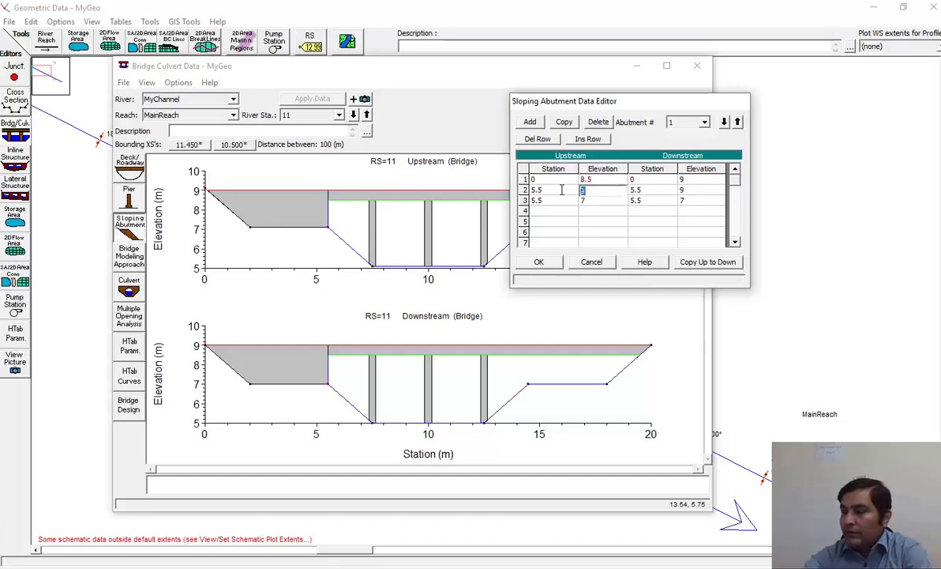
{"action": "type", "text": "8.5"}
{"action": "key", "text": "Return"}
{"action": "left_click", "coordinate": [707, 261]}
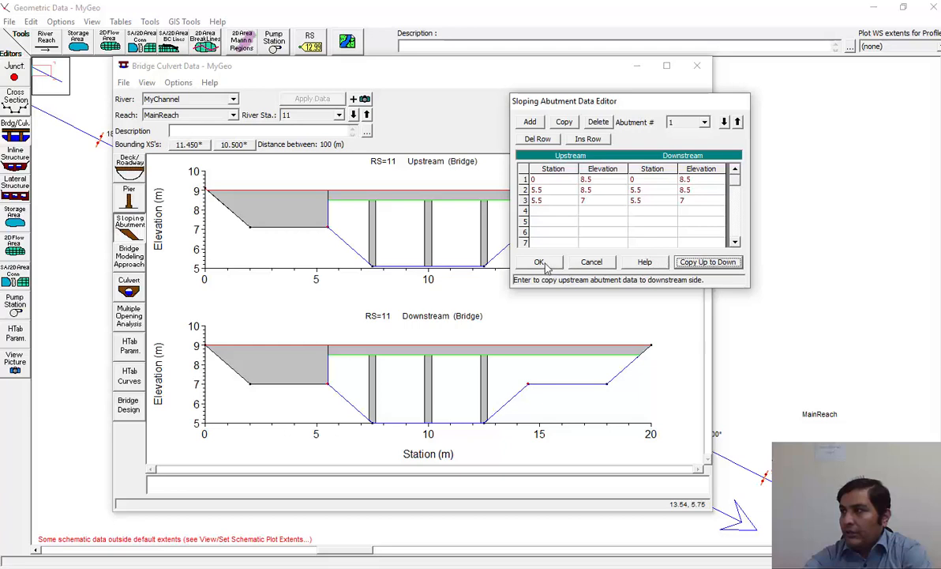
{"action": "left_click", "coordinate": [540, 263]}
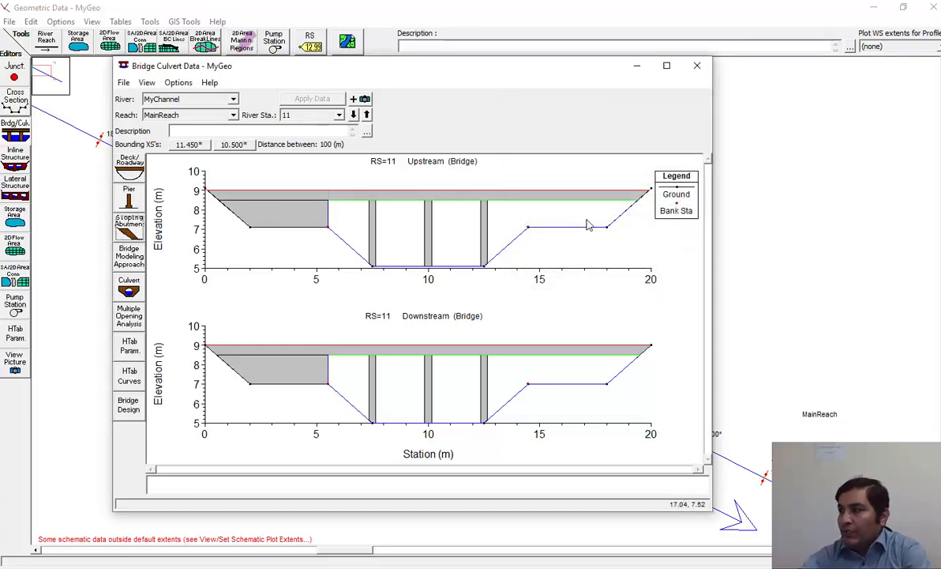
Add a second sloping abutment to the bridge, keeping its right-bank plot area uncovered.
{"action": "left_click", "coordinate": [131, 233]}
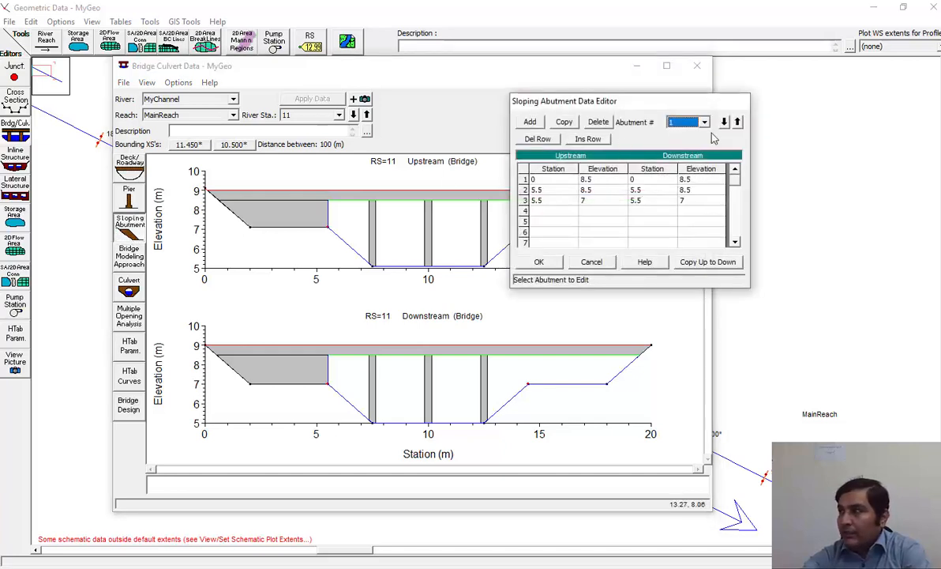
{"action": "left_click", "coordinate": [531, 124]}
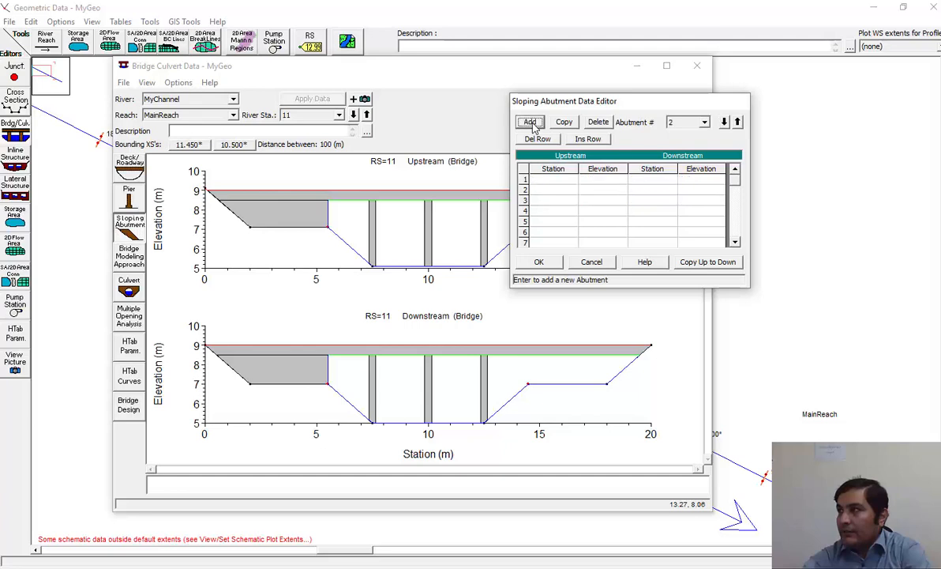
{"action": "left_click_drag", "start_coordinate": [619, 111], "coordinate": [241, 71]}
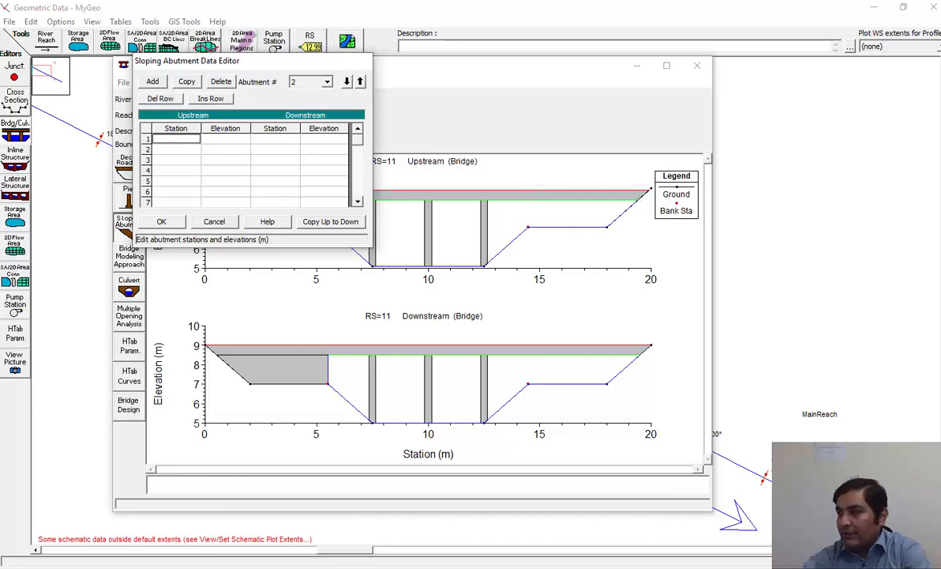
Switch to Word and sketch a freeform left abutment about 1.59" high and 1.37" wide below the deck, filled orange.
{"action": "left_click", "coordinate": [603, 567]}
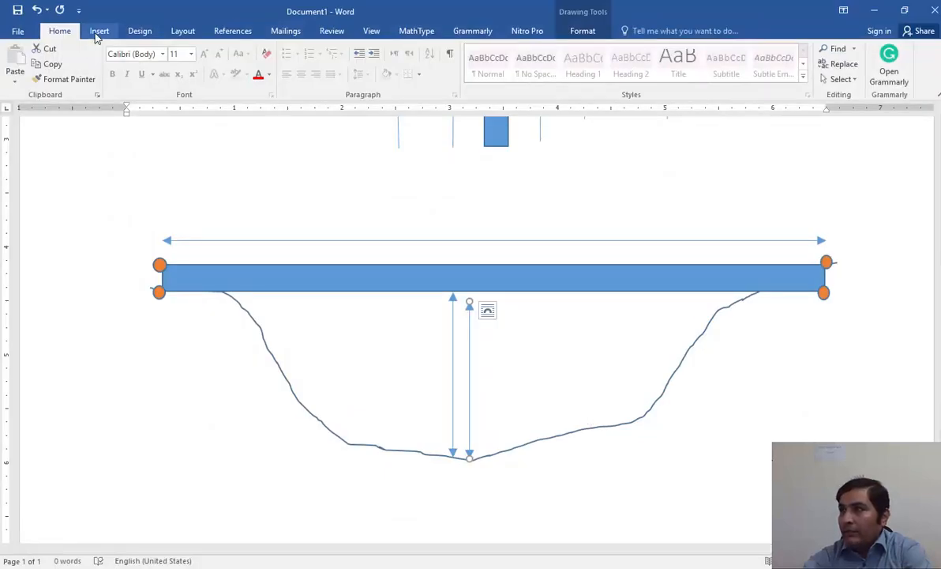
{"action": "left_click", "coordinate": [100, 34]}
{"action": "left_click", "coordinate": [180, 67]}
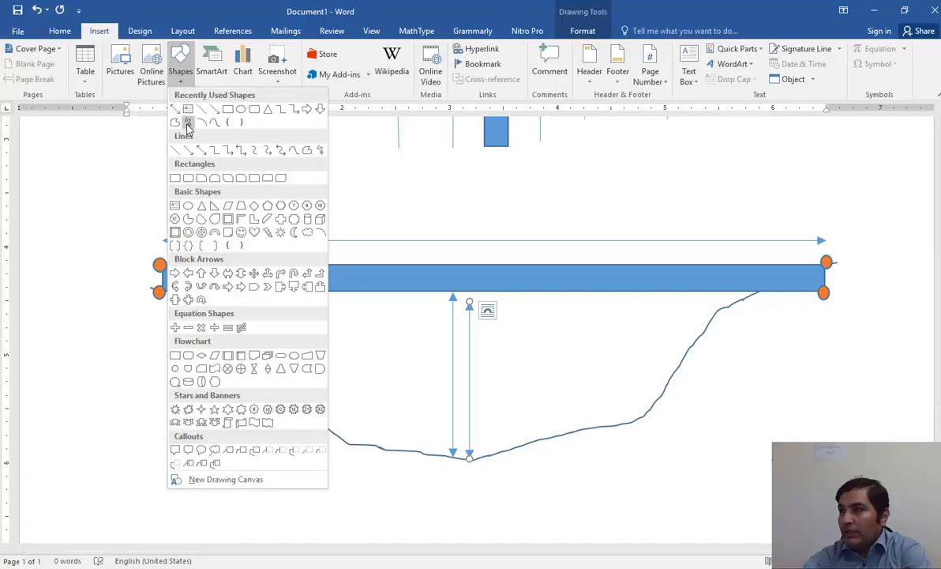
{"action": "left_click", "coordinate": [188, 124]}
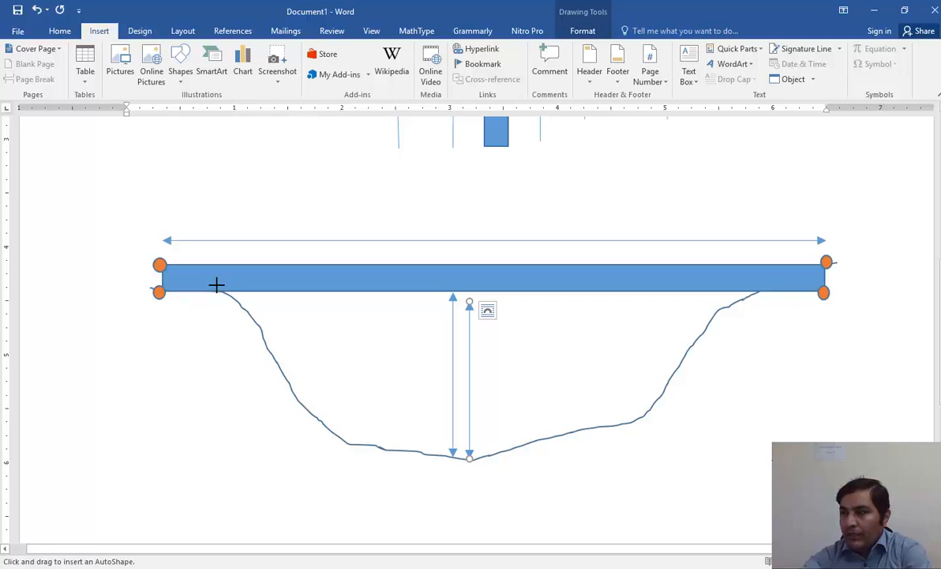
{"action": "left_click_drag", "start_coordinate": [217, 285], "coordinate": [300, 289]}
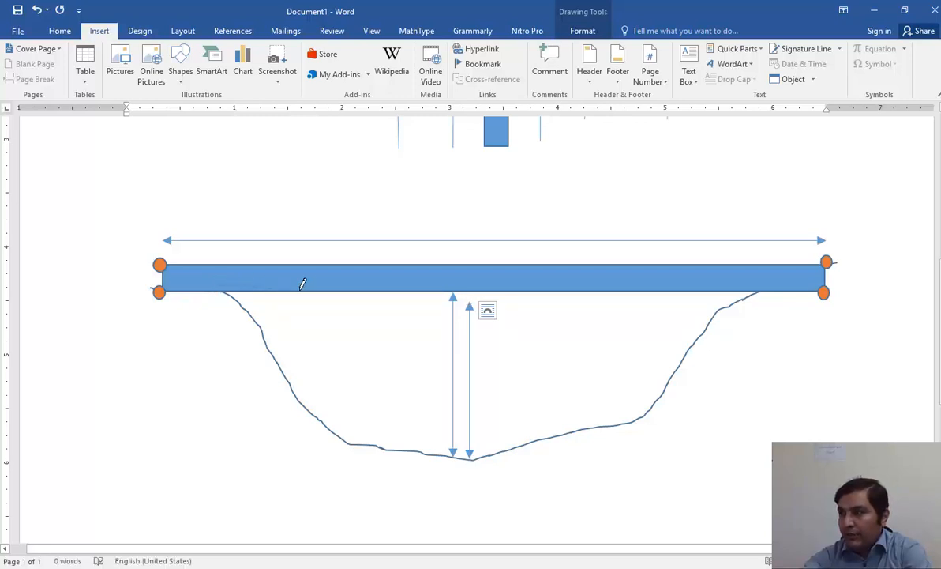
{"action": "mouse_move", "coordinate": [366, 284]}
{"action": "left_mouse_down"}
{"action": "mouse_move", "coordinate": [365, 450]}
{"action": "mouse_move", "coordinate": [309, 372]}
{"action": "mouse_move", "coordinate": [218, 283]}
{"action": "left_mouse_up"}
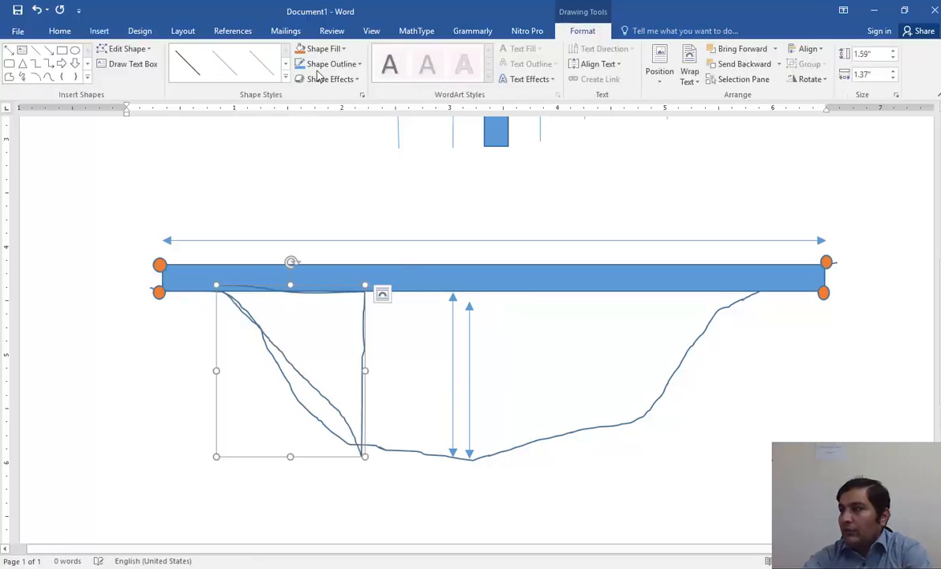
{"action": "left_click", "coordinate": [300, 49]}
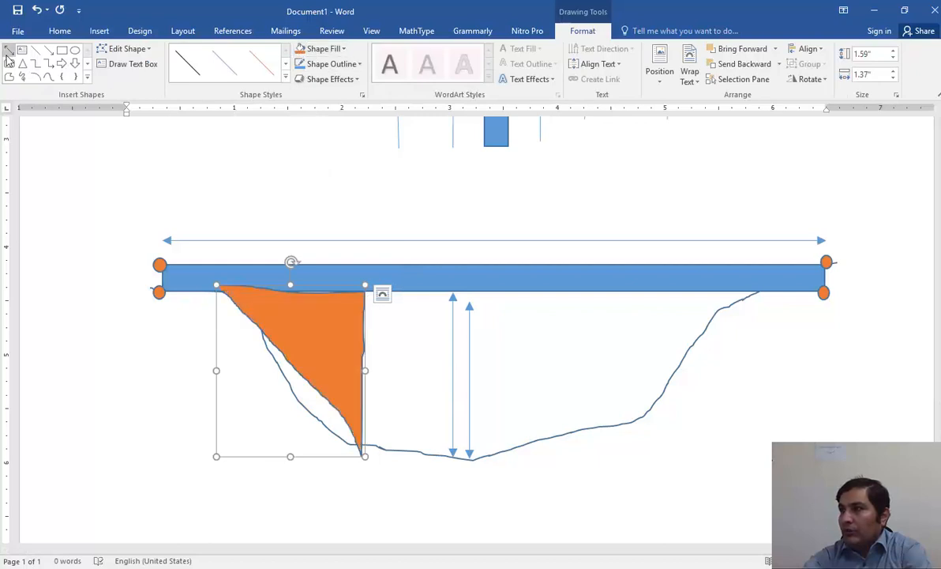
Sketch a freeform right abutment about 1.41" high and 1.82" wide between deck and channel bed, then return to HEC-RAS.
{"action": "left_click", "coordinate": [22, 77]}
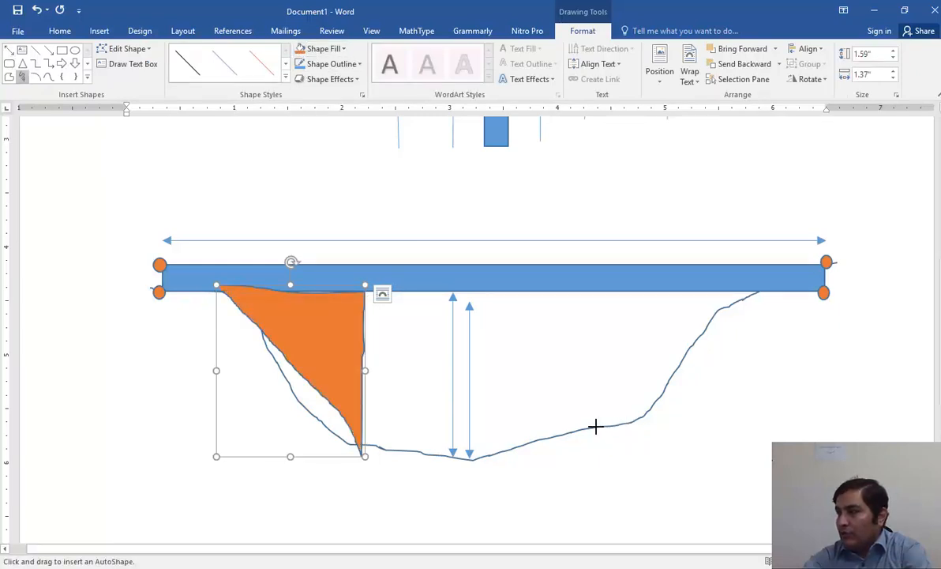
{"action": "left_click_drag", "start_coordinate": [591, 428], "coordinate": [592, 289]}
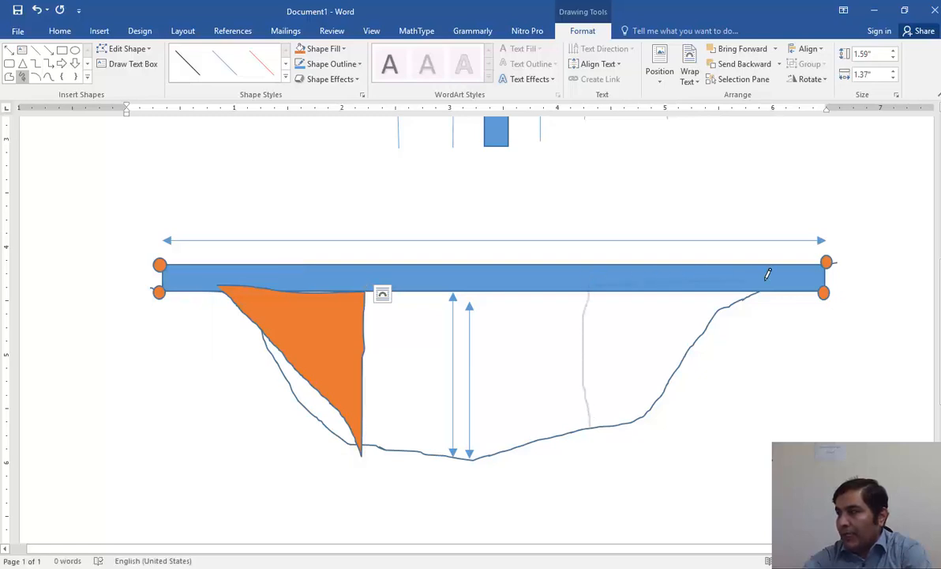
{"action": "mouse_move", "coordinate": [773, 282]}
{"action": "left_mouse_down"}
{"action": "mouse_move", "coordinate": [710, 323]}
{"action": "mouse_move", "coordinate": [598, 425]}
{"action": "left_mouse_up"}
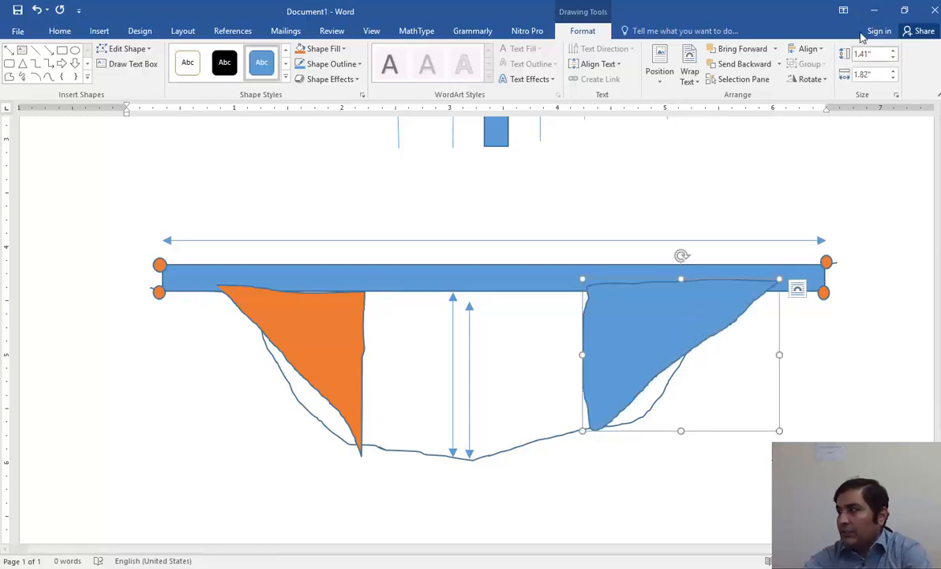
{"action": "left_click", "coordinate": [873, 16]}
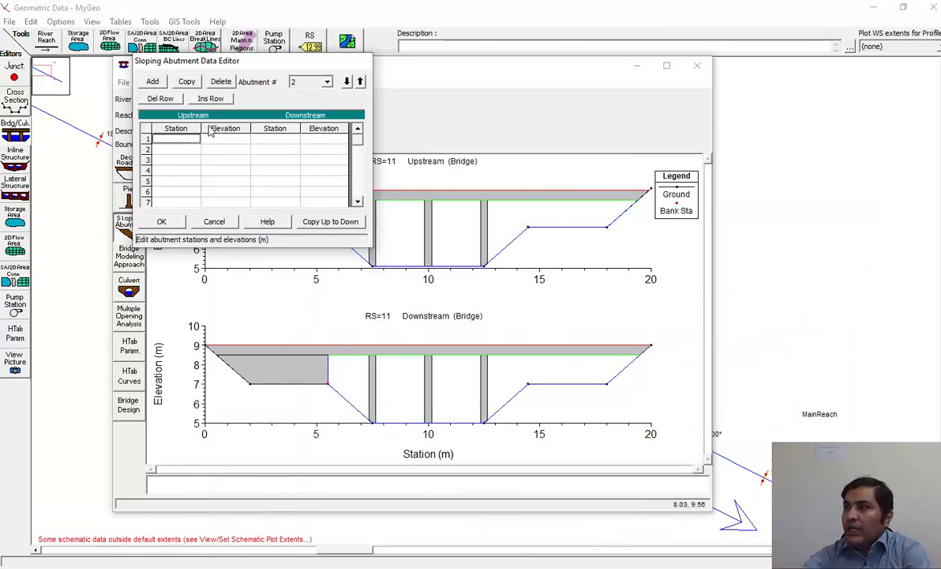
Enter abutment 2's first two upstream points: station 14.5 at elevation 7 and station 14.5 at elevation 8.5.
{"action": "left_click_drag", "start_coordinate": [278, 67], "coordinate": [300, 86]}
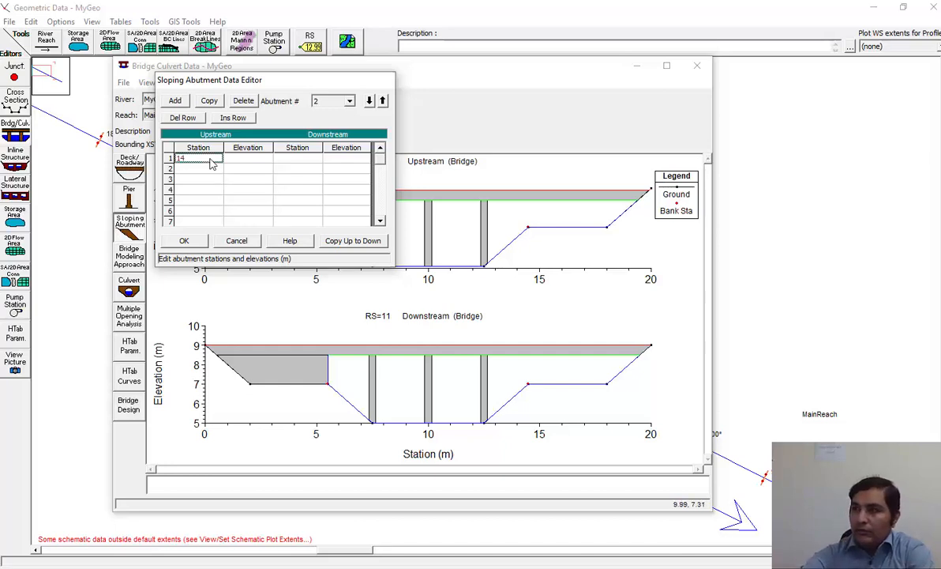
{"action": "key", "text": "Tab"}
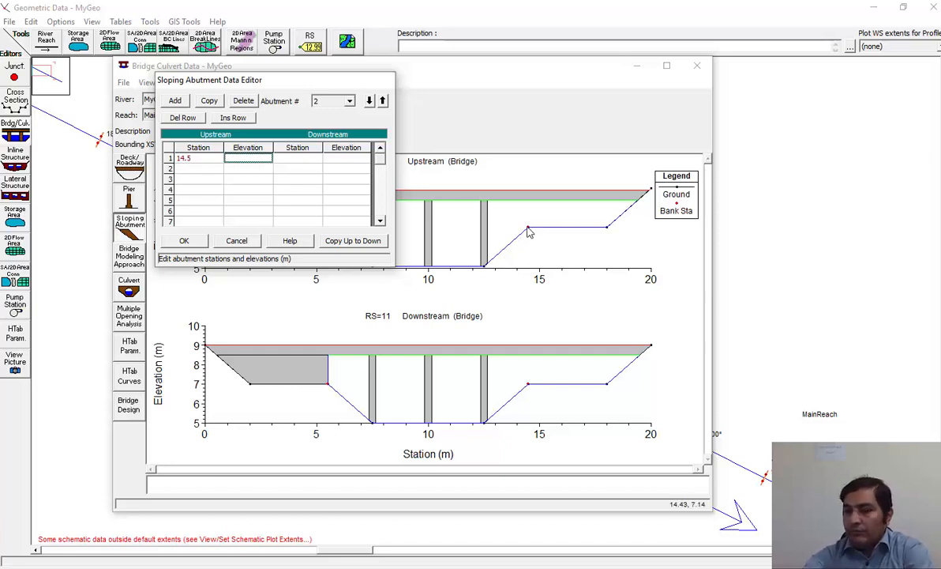
{"action": "type", "text": "7"}
{"action": "left_click", "coordinate": [183, 168]}
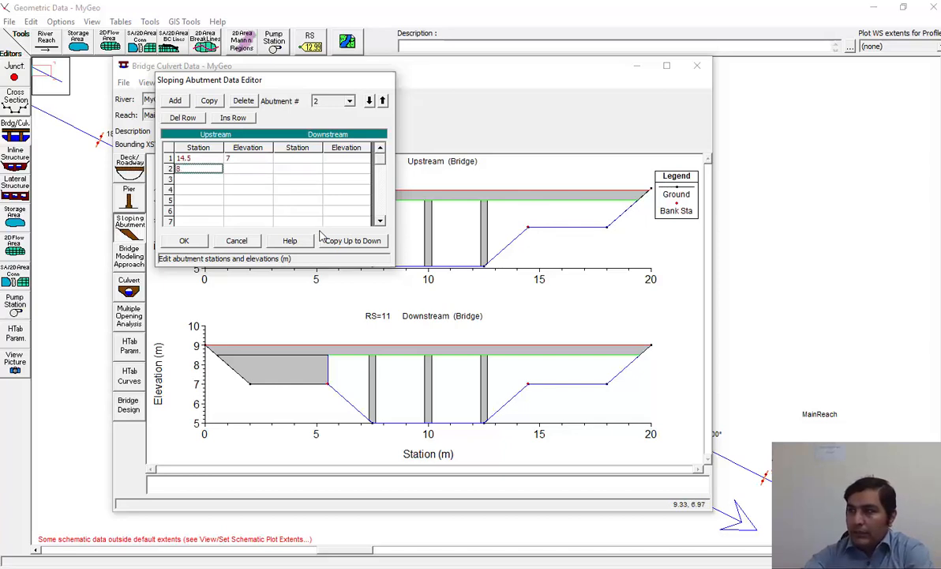
{"action": "type", "text": "14.5"}
{"action": "key", "text": "Tab"}
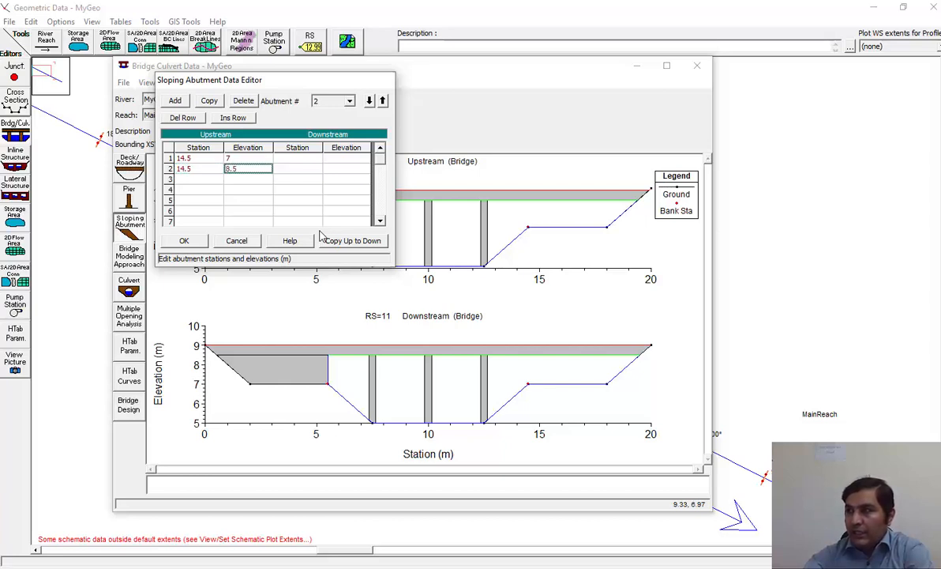
{"action": "key", "text": "Return"}
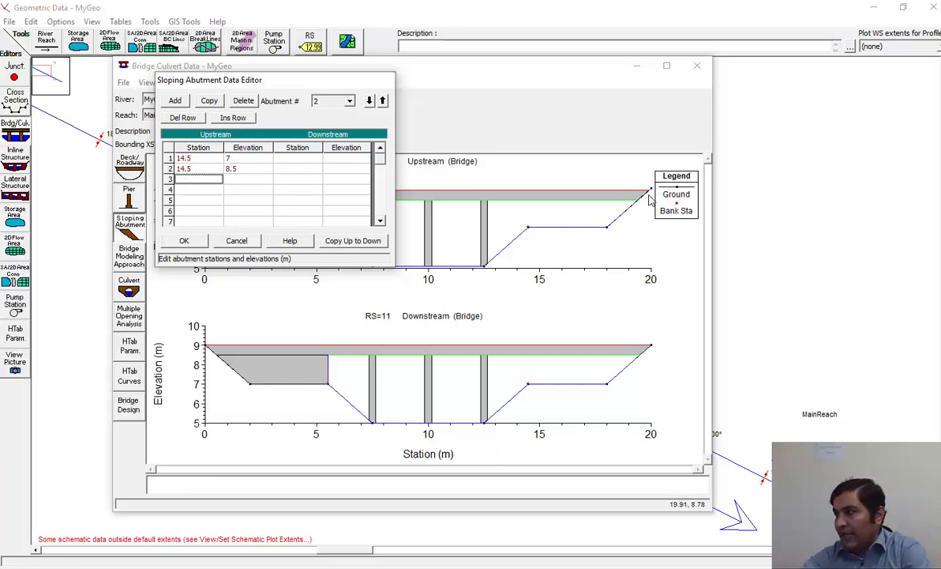
Add abutment 2's third upstream point at station 20, elevation 8.5, copy the points downstream, accept and close the bridge data.
{"action": "type", "text": "0"}
{"action": "key", "text": "Tab"}
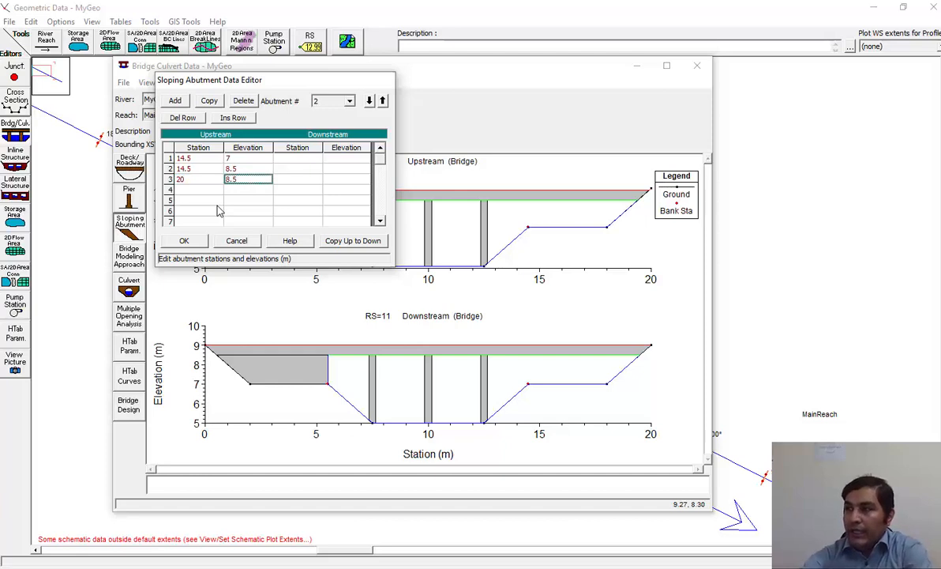
{"action": "left_click", "coordinate": [343, 242]}
{"action": "left_click", "coordinate": [184, 242]}
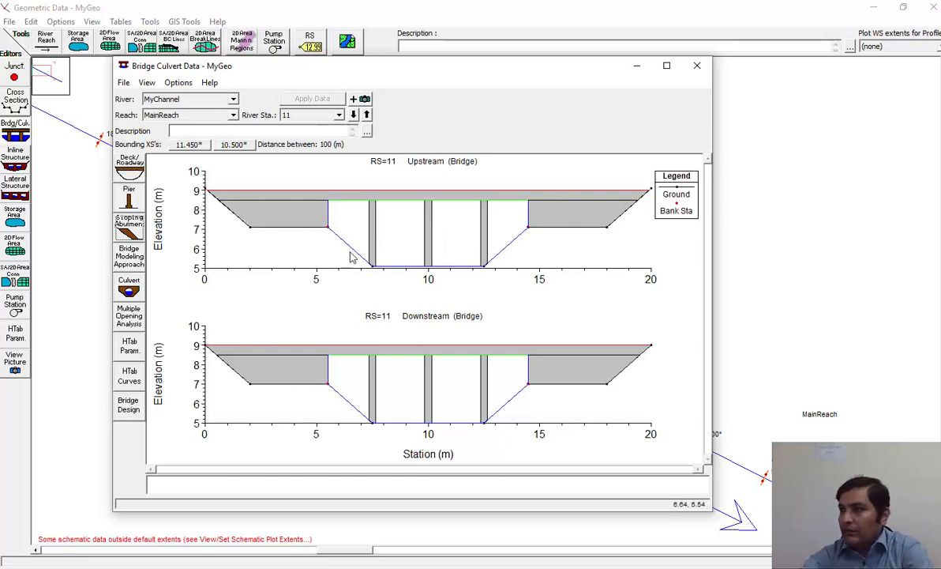
{"action": "left_click", "coordinate": [697, 66]}
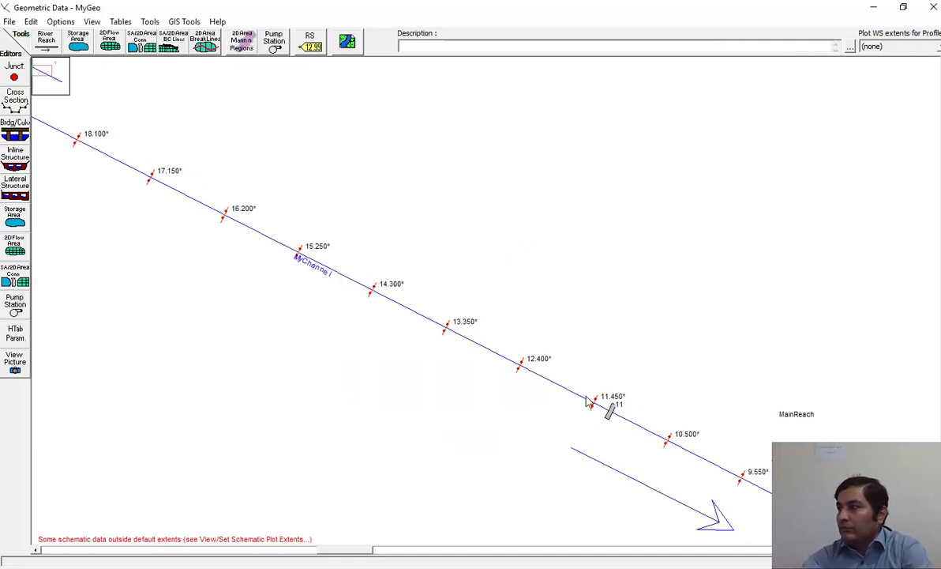
Set the deck/roadway distance of the bridge at river station 11 to 40 m, accept it and close the bridge data.
{"action": "right_click", "coordinate": [664, 322]}
{"action": "left_click", "coordinate": [701, 332]}
{"action": "left_click_drag", "start_coordinate": [736, 382], "coordinate": [559, 488]}
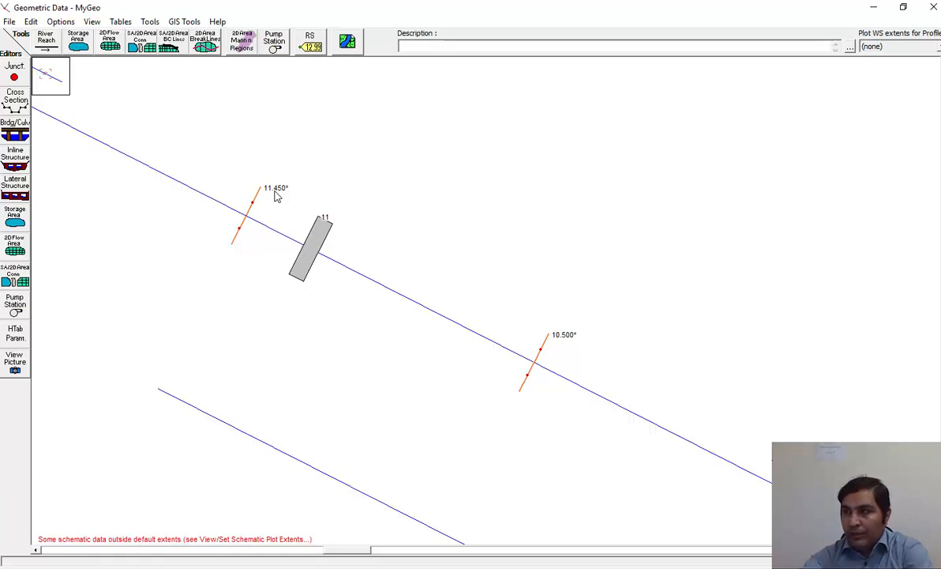
{"action": "left_click", "coordinate": [22, 128]}
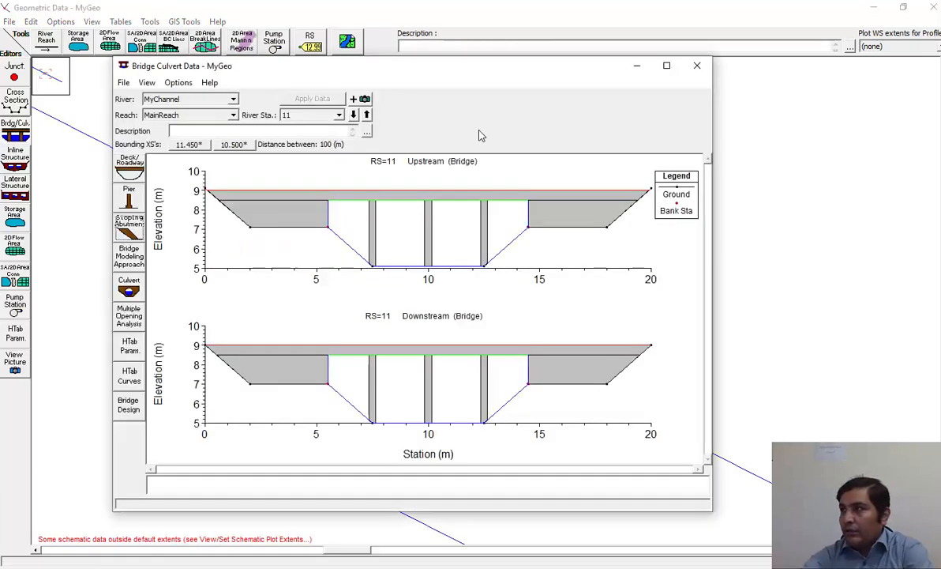
{"action": "left_click_drag", "start_coordinate": [433, 70], "coordinate": [815, 86]}
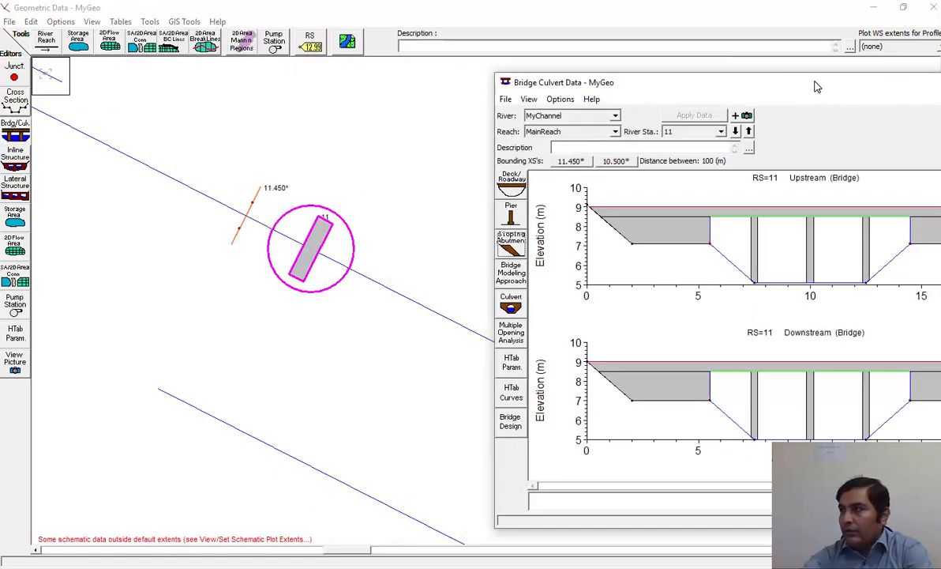
{"action": "left_click", "coordinate": [512, 181]}
{"action": "left_click_drag", "start_coordinate": [395, 127], "coordinate": [726, 145]}
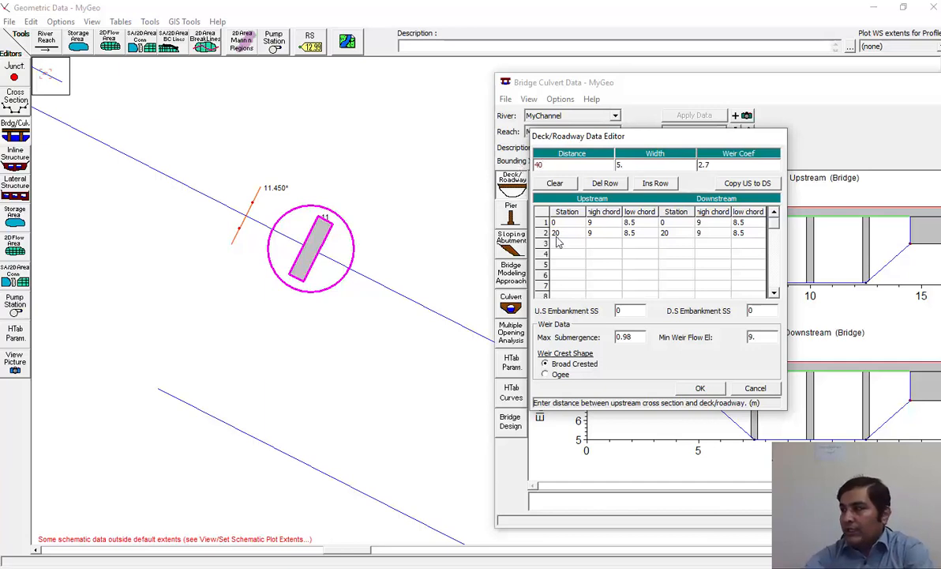
{"action": "left_click", "coordinate": [701, 388]}
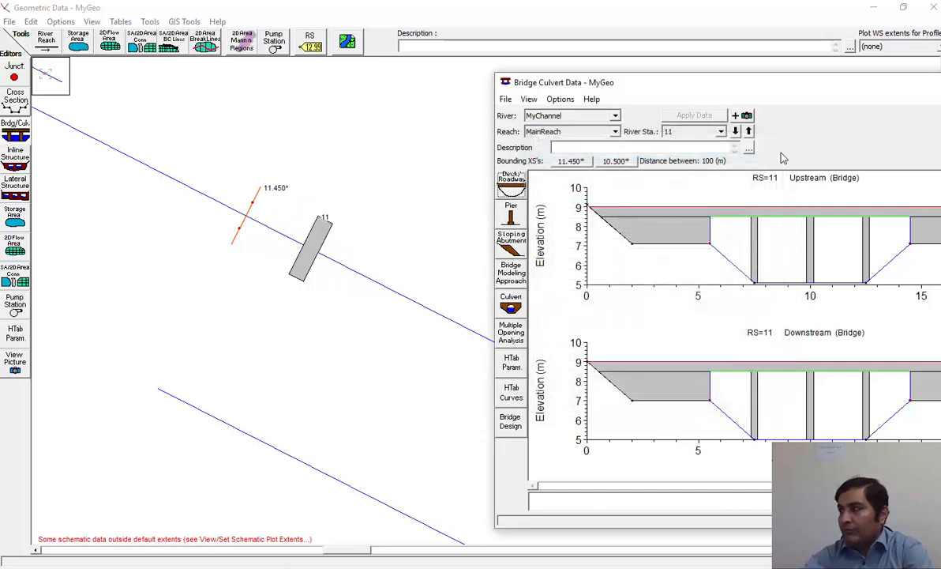
{"action": "left_click_drag", "start_coordinate": [733, 83], "coordinate": [409, 79]}
{"action": "left_click", "coordinate": [754, 78]}
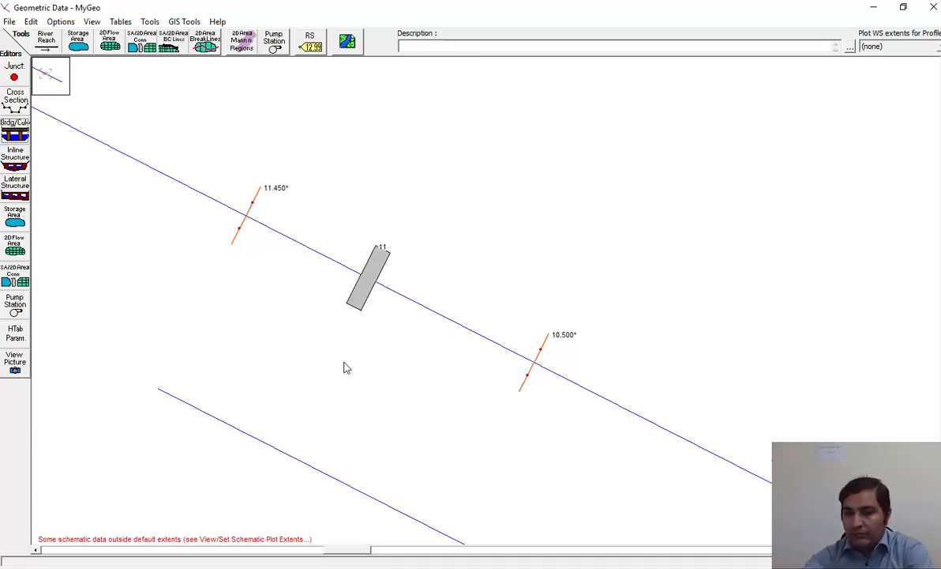
Save the MyGeo geometry data and close the geometry editor.
{"action": "left_click", "coordinate": [10, 21]}
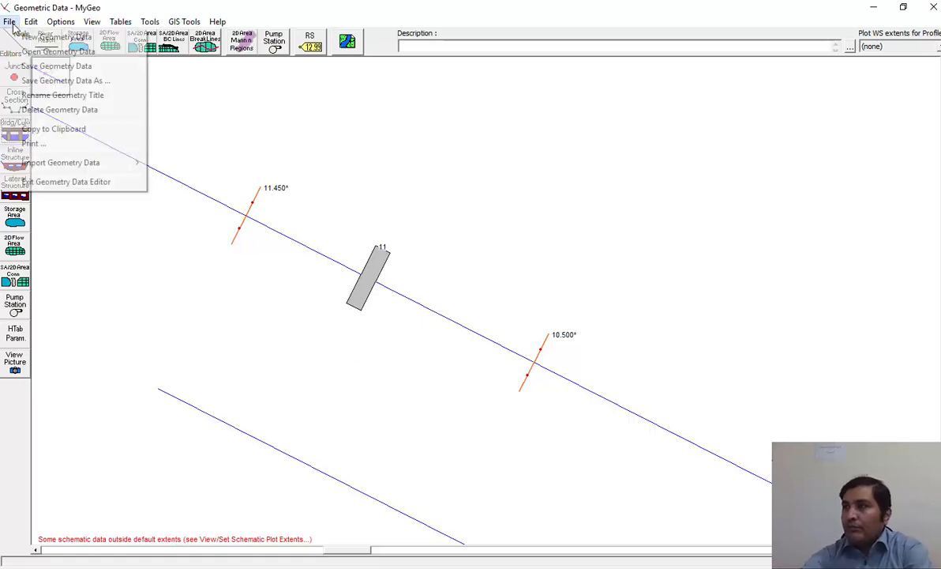
{"action": "left_click", "coordinate": [79, 68]}
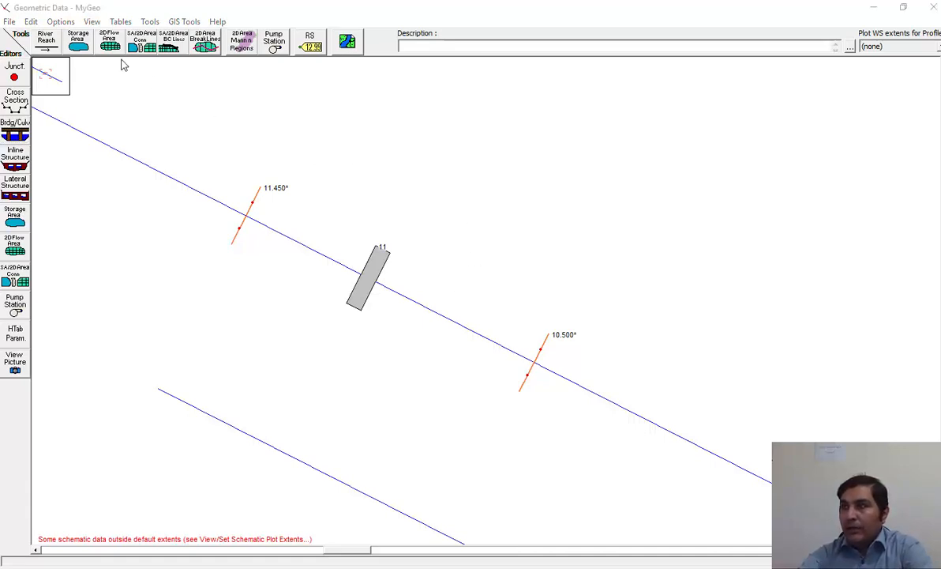
{"action": "left_click", "coordinate": [10, 21]}
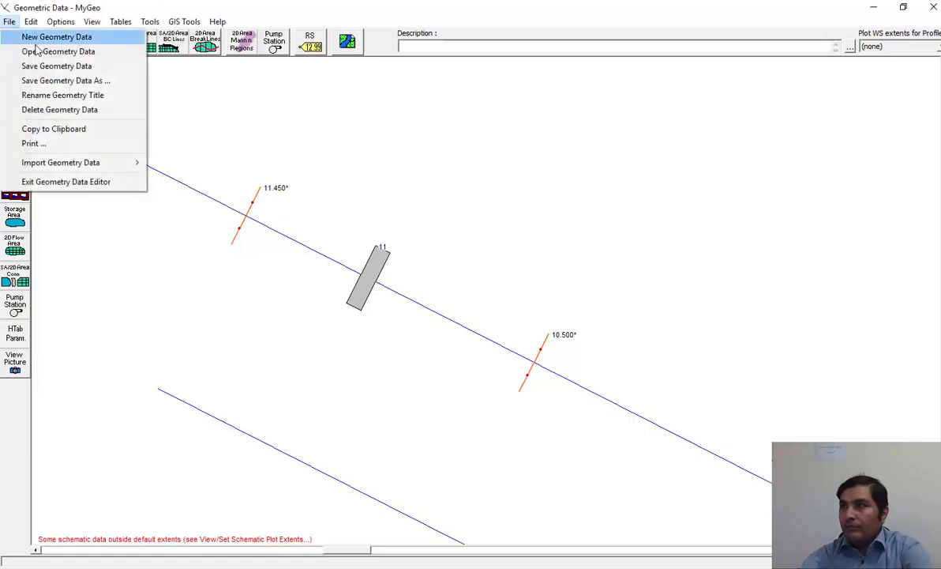
{"action": "left_click", "coordinate": [77, 65]}
{"action": "left_click", "coordinate": [931, 9]}
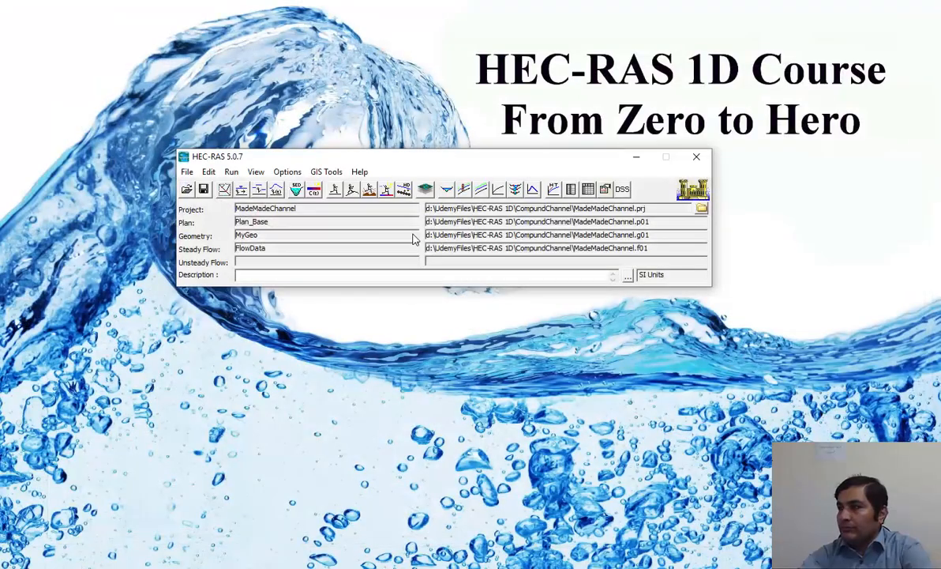
Review the steady flow rates of all three profiles and MainReach's upstream and downstream boundary conditions, and close the flow data.
{"action": "left_click", "coordinate": [242, 190]}
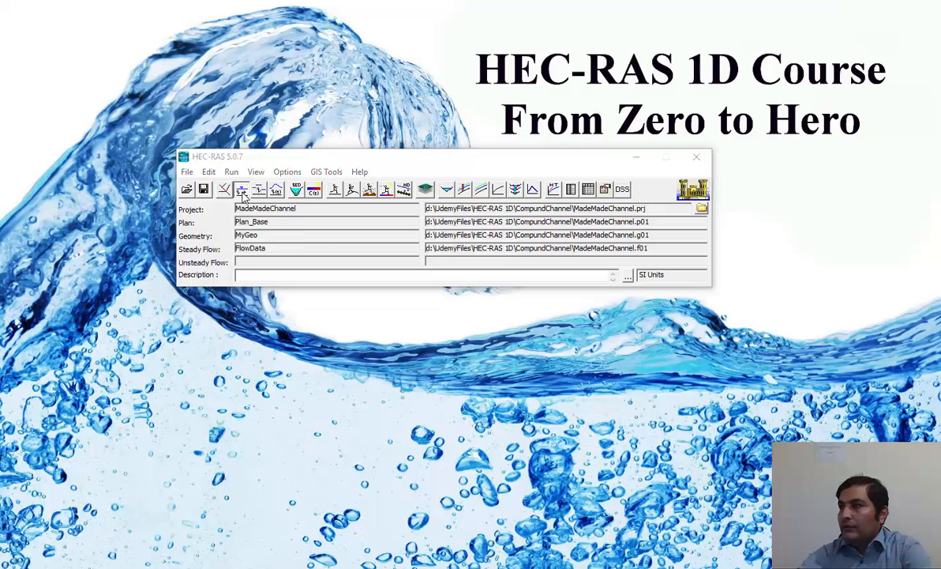
{"action": "left_click_drag", "start_coordinate": [361, 289], "coordinate": [434, 292]}
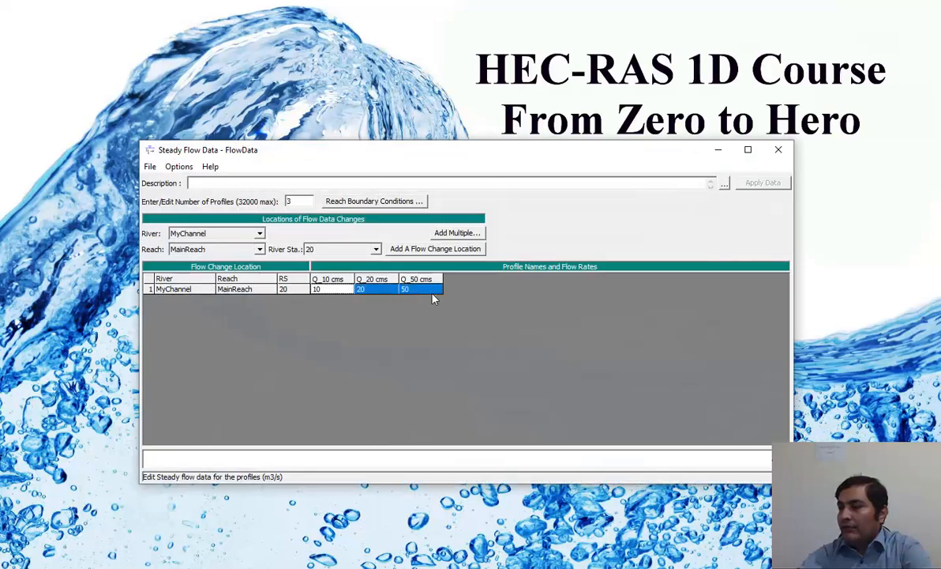
{"action": "left_click", "coordinate": [387, 202]}
{"action": "left_click", "coordinate": [474, 260]}
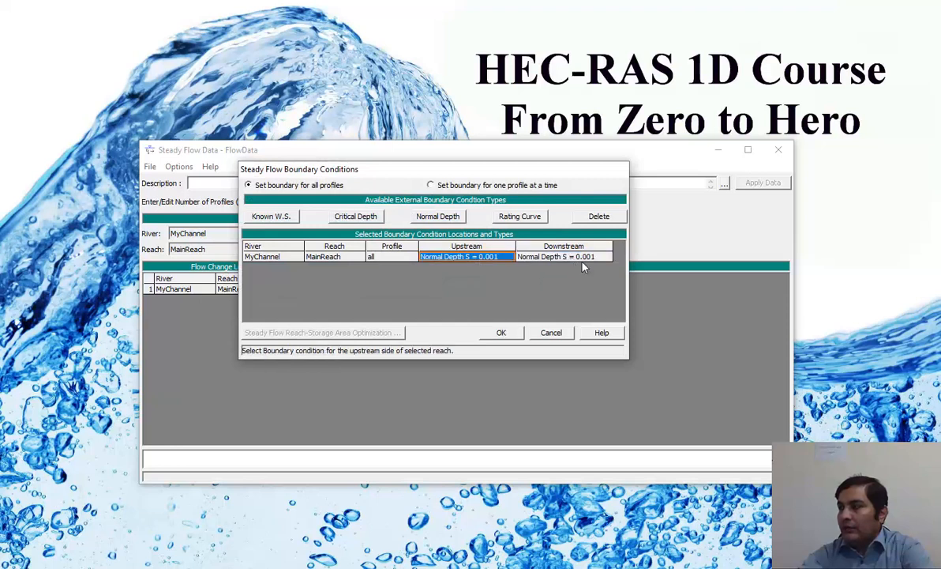
{"action": "left_click", "coordinate": [573, 258]}
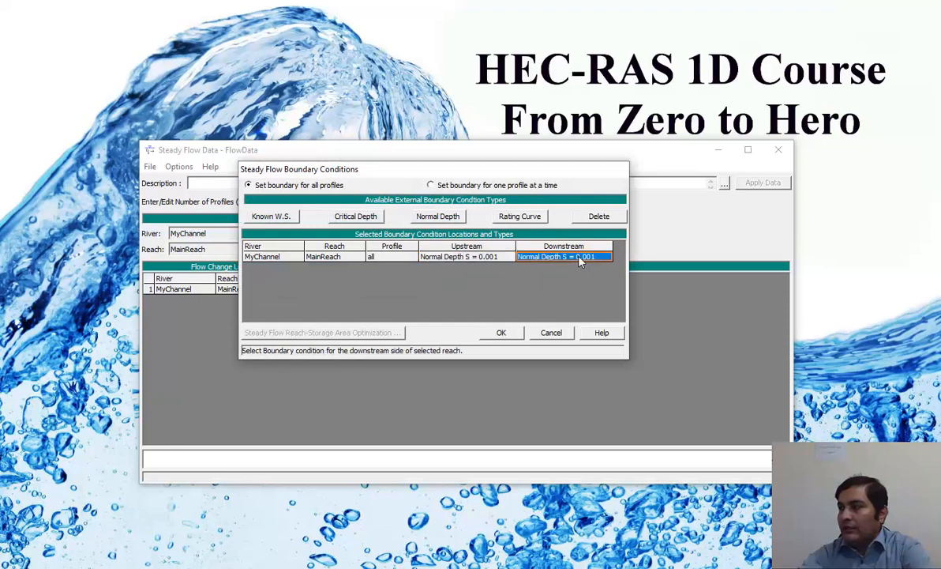
{"action": "left_click", "coordinate": [503, 260]}
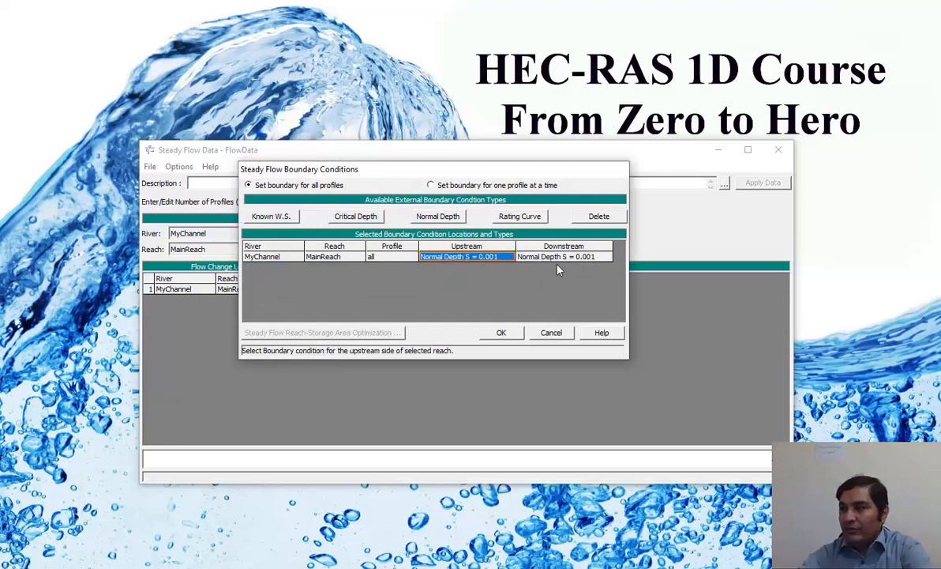
{"action": "left_click", "coordinate": [503, 333]}
{"action": "left_click", "coordinate": [778, 150]}
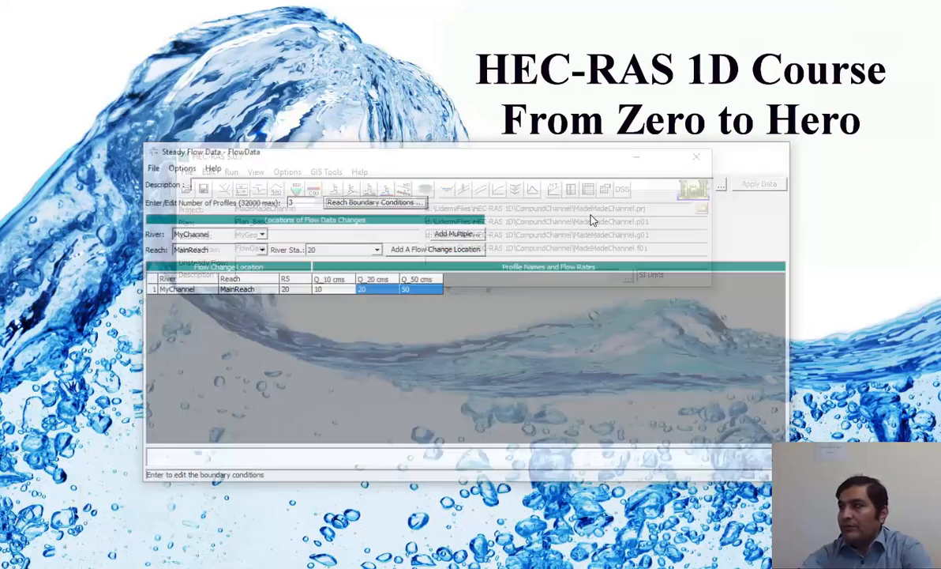
Run the steady flow analysis of Plan_Base with MyGeo and FlowData, and close the computation and analysis windows.
{"action": "left_click", "coordinate": [335, 189]}
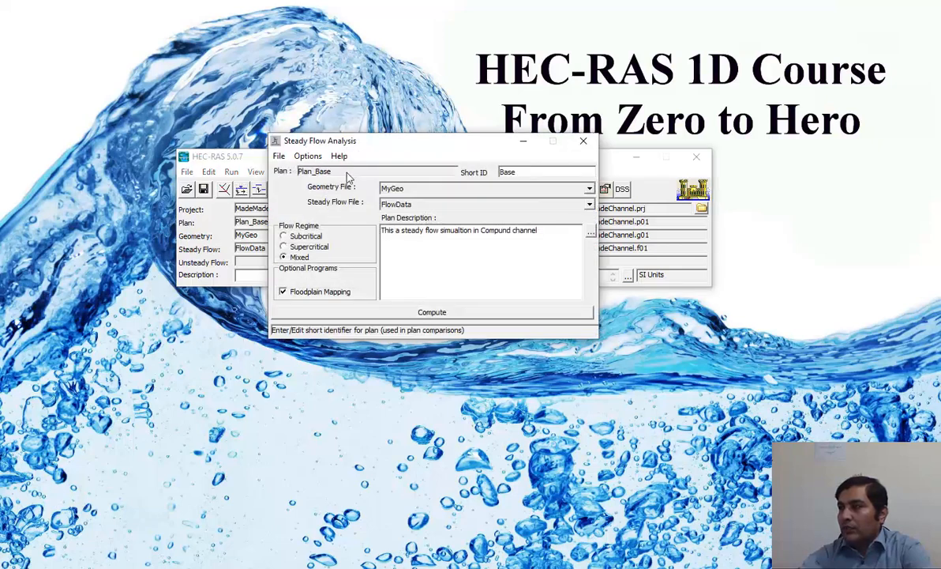
{"action": "left_click", "coordinate": [440, 315]}
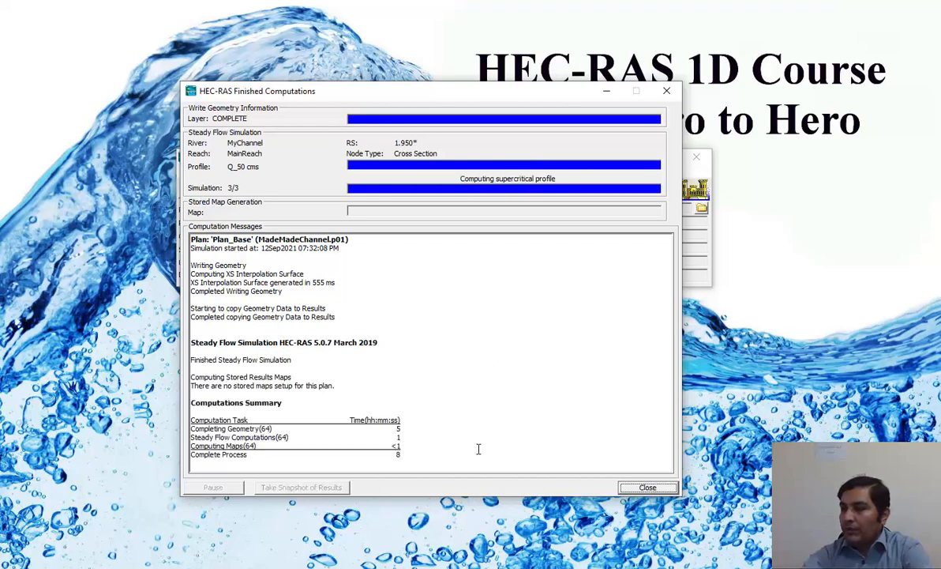
{"action": "left_click", "coordinate": [647, 486]}
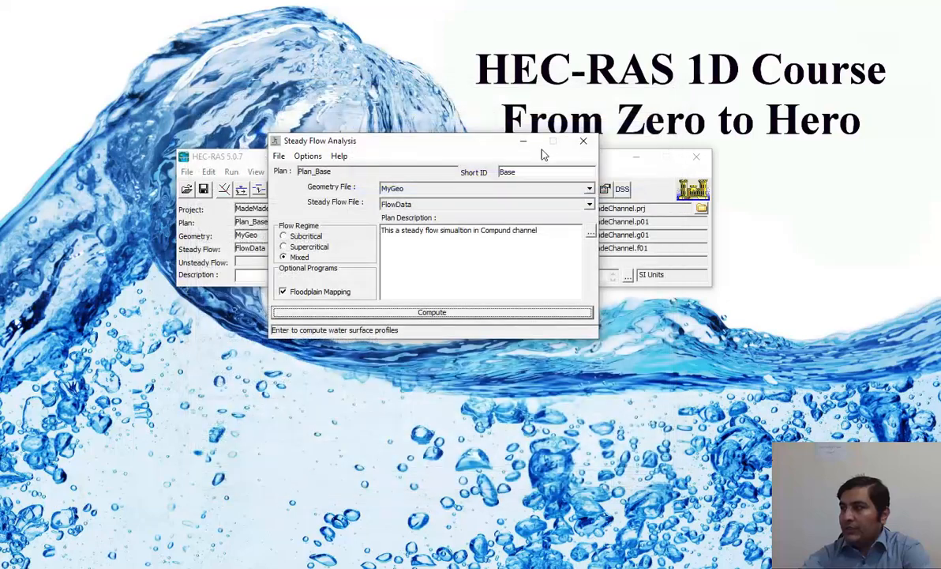
{"action": "left_click", "coordinate": [583, 142]}
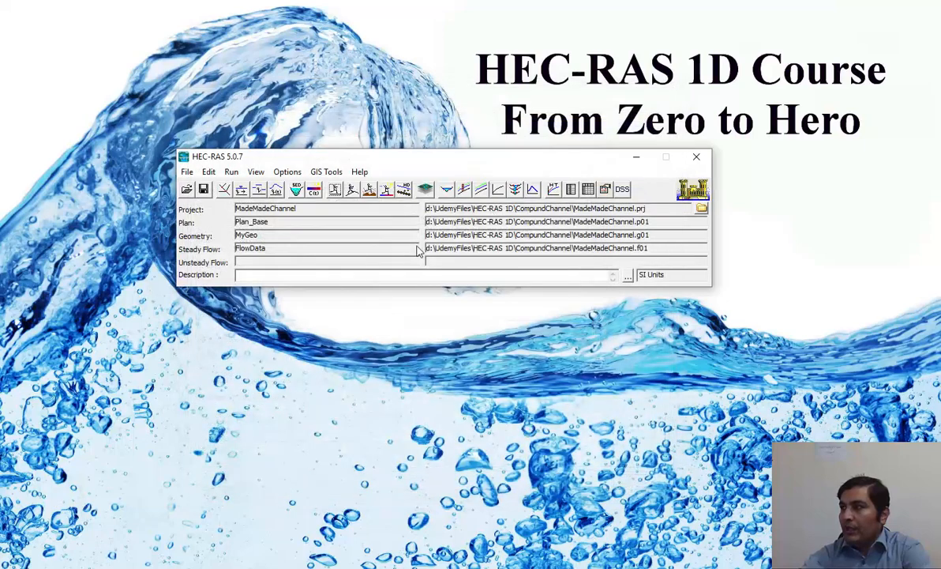
Examine the water surfaces in the enlarged cross section plots at the bridge's upstream and downstream sides, and close the plot.
{"action": "left_click", "coordinate": [446, 192]}
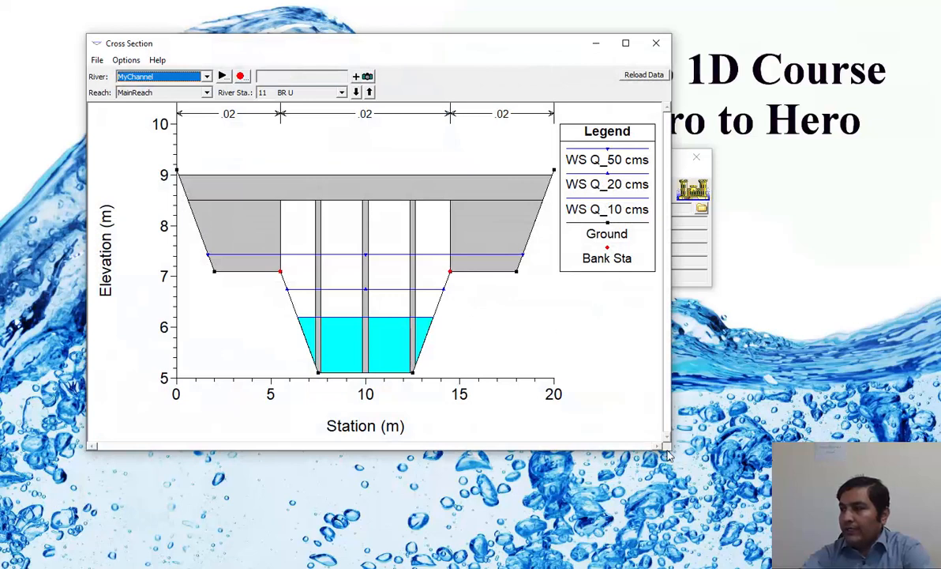
{"action": "left_click_drag", "start_coordinate": [662, 464], "coordinate": [864, 525]}
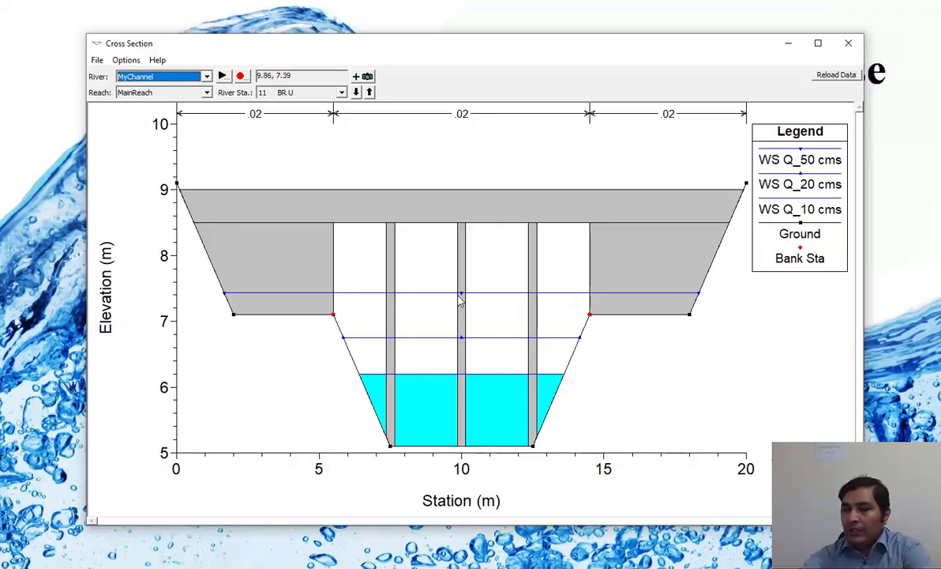
{"action": "left_click", "coordinate": [357, 92]}
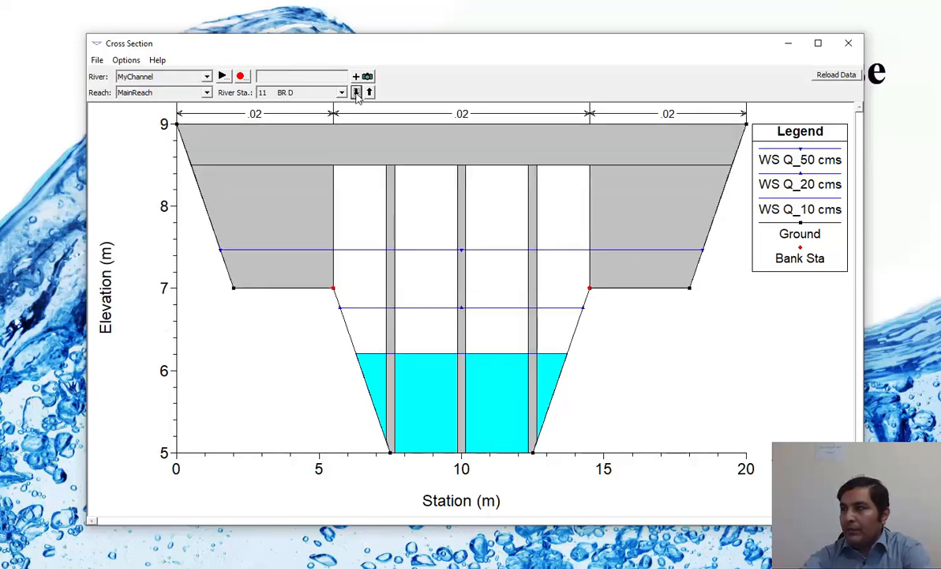
{"action": "left_click", "coordinate": [369, 93]}
{"action": "left_click", "coordinate": [370, 92]}
{"action": "left_click", "coordinate": [357, 94]}
{"action": "left_click", "coordinate": [848, 44]}
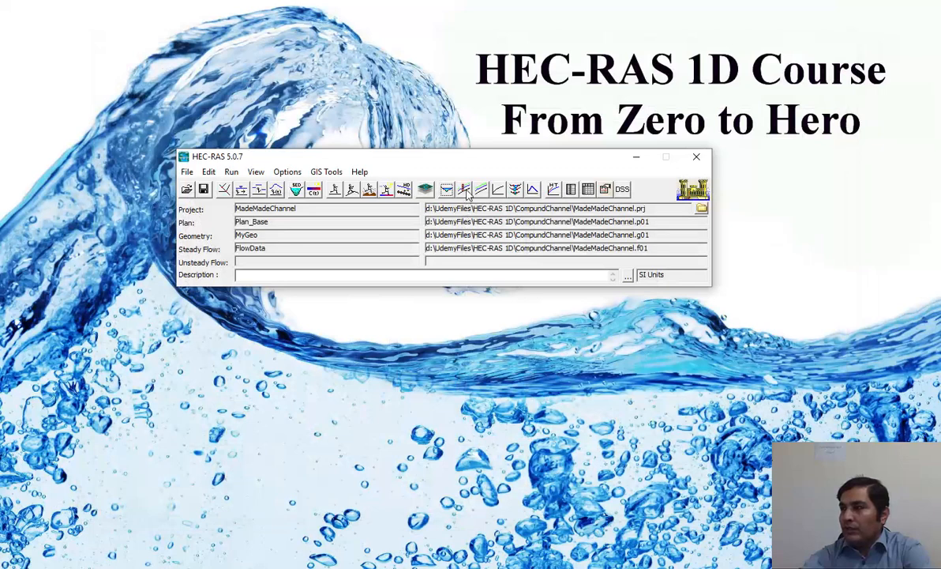
Examine the MainReach water surface profile zoomed in around the bridge, and close the profile plot.
{"action": "left_click", "coordinate": [465, 191]}
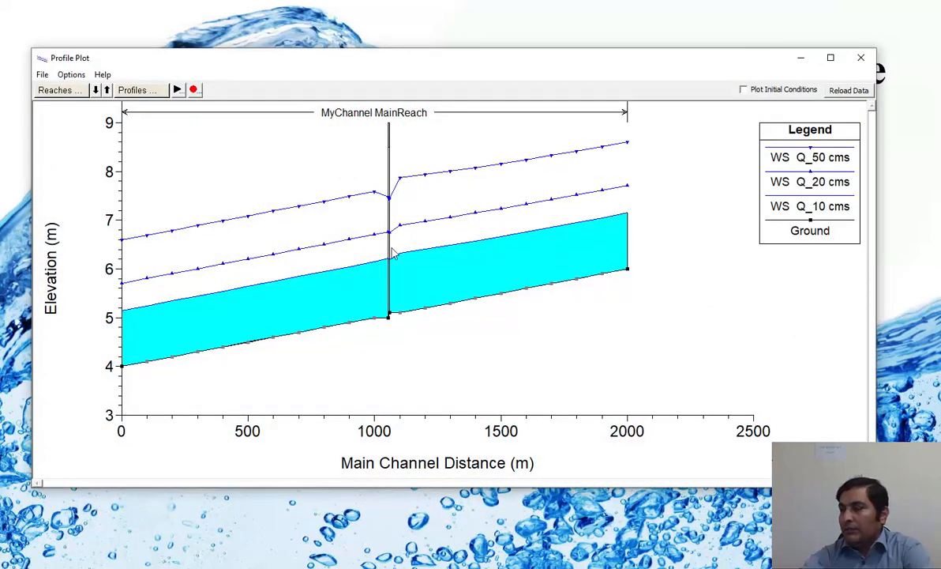
{"action": "right_click", "coordinate": [467, 149]}
{"action": "left_click", "coordinate": [506, 150]}
{"action": "left_click_drag", "start_coordinate": [448, 118], "coordinate": [340, 351]}
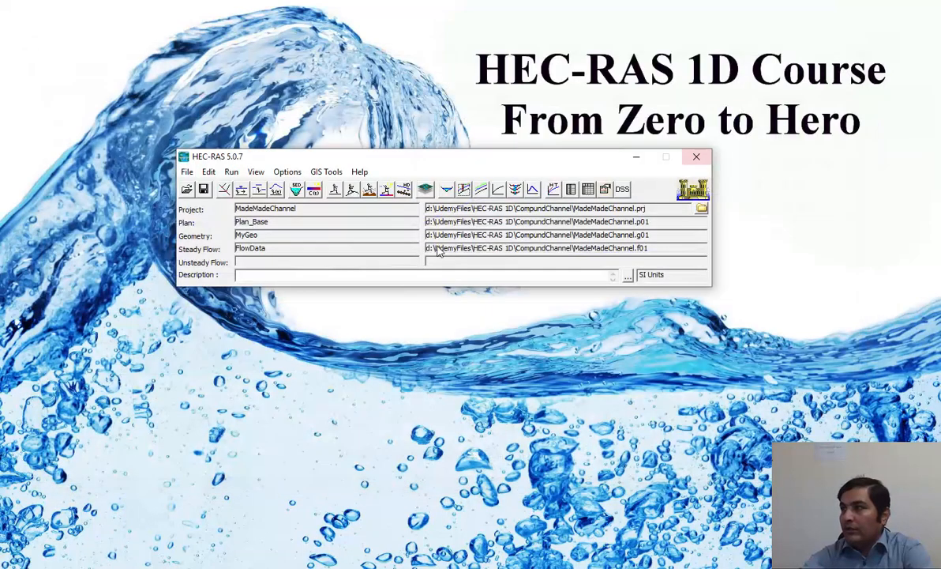
{"action": "left_click", "coordinate": [799, 59]}
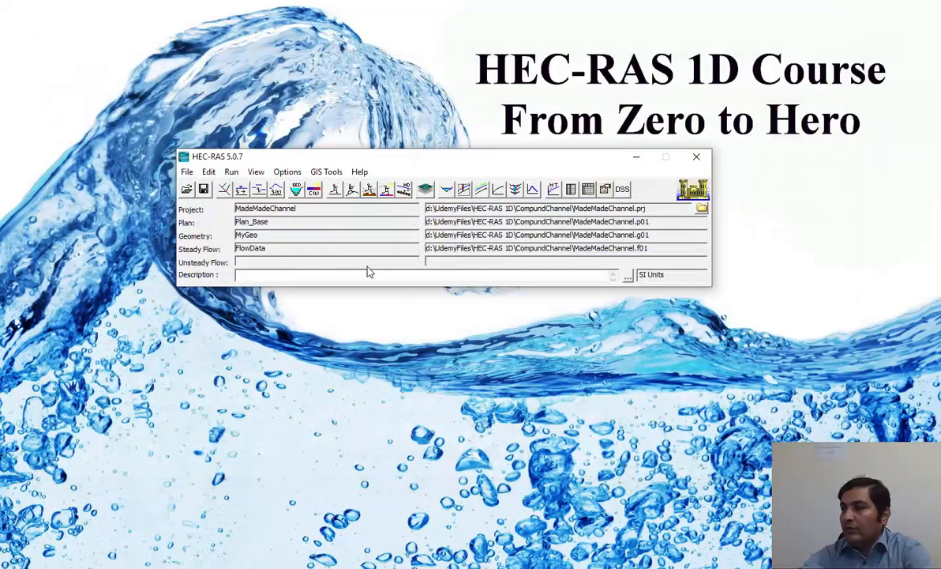
Reopen the geometry's bridge data and enable the Momentum, Yarnell and WSPRO low flow computations in the modeling approach for river station 11.
{"action": "left_click", "coordinate": [240, 191]}
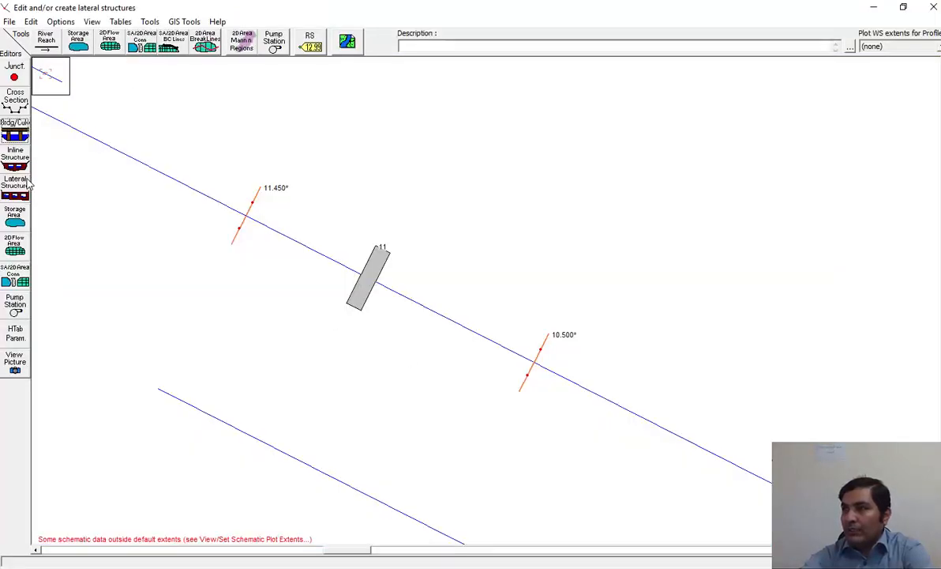
{"action": "left_click", "coordinate": [15, 134]}
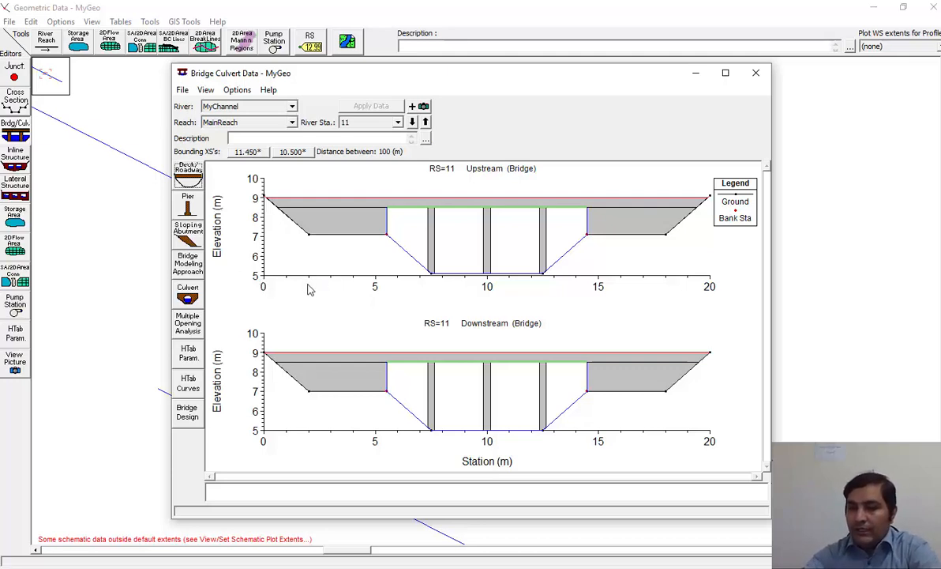
{"action": "left_click", "coordinate": [195, 272]}
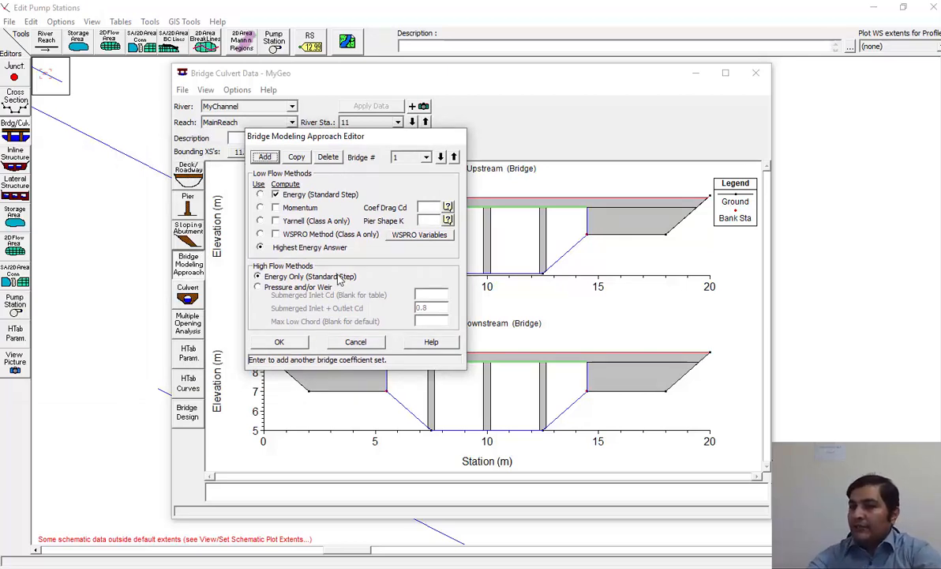
{"action": "left_click", "coordinate": [276, 208]}
{"action": "left_click", "coordinate": [285, 224]}
{"action": "left_click", "coordinate": [285, 236]}
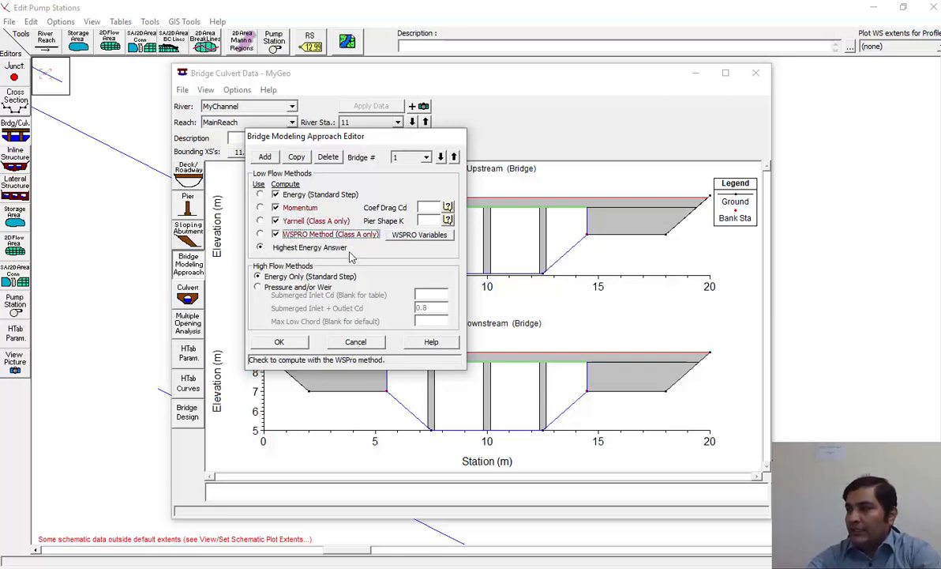
Try the Momentum, Yarnell, WSPRO and Energy methods as the low flow answer to use.
{"action": "left_click", "coordinate": [260, 207]}
{"action": "left_click", "coordinate": [260, 221]}
{"action": "left_click", "coordinate": [260, 234]}
{"action": "left_click", "coordinate": [260, 194]}
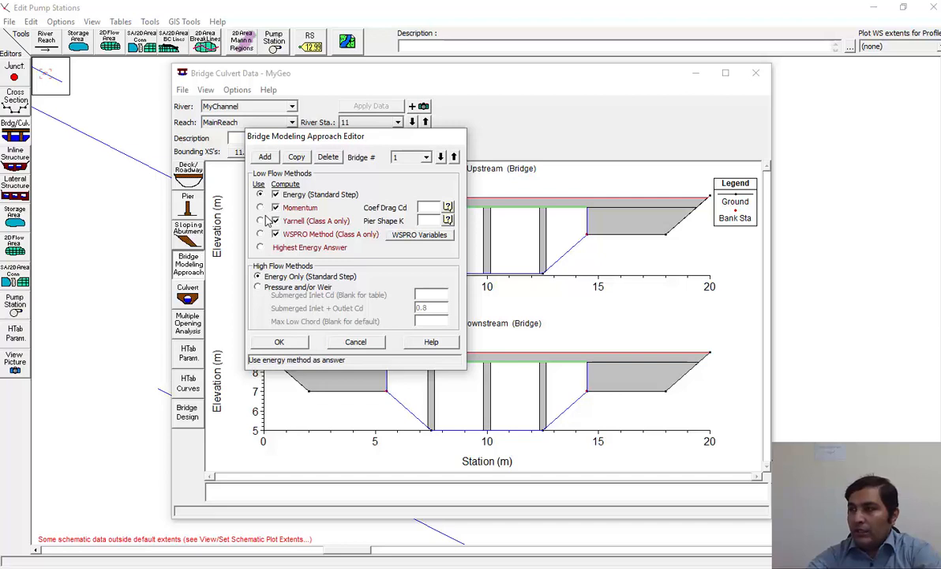
{"action": "left_click", "coordinate": [261, 208]}
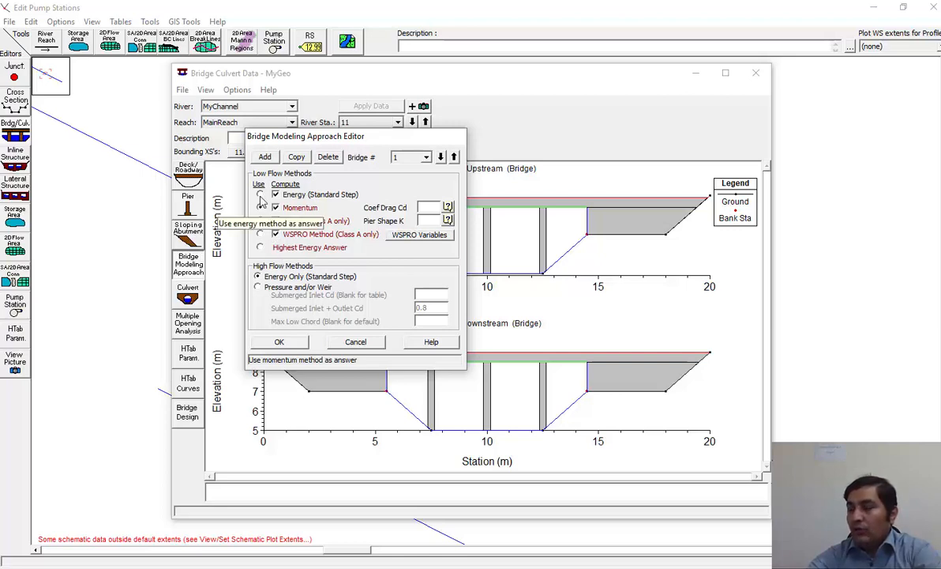
{"action": "left_click", "coordinate": [262, 195]}
Disable the WSPRO, Yarnell and Energy low flow computations and use Momentum as the low flow method.
{"action": "left_click", "coordinate": [278, 235]}
{"action": "left_click", "coordinate": [280, 222]}
{"action": "left_click", "coordinate": [286, 196]}
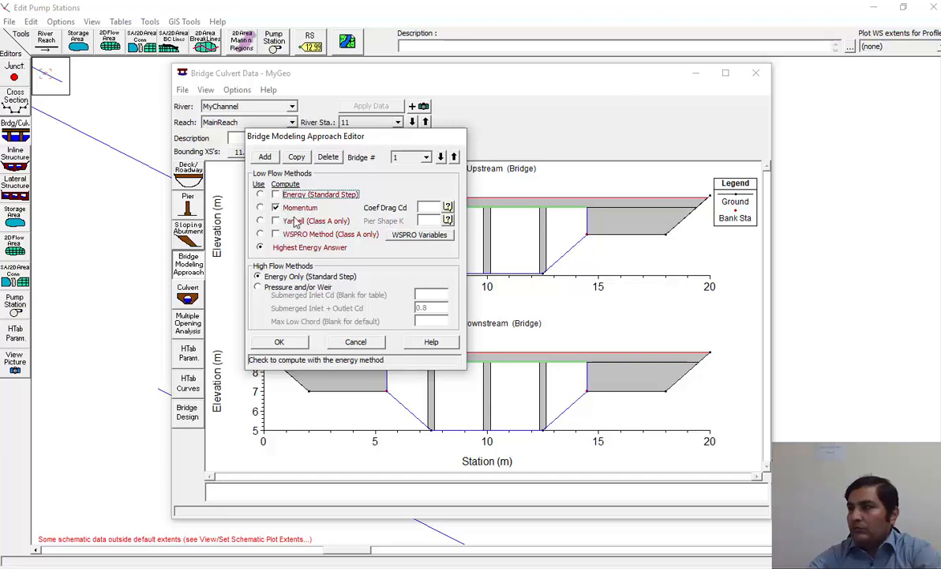
{"action": "left_click", "coordinate": [260, 208]}
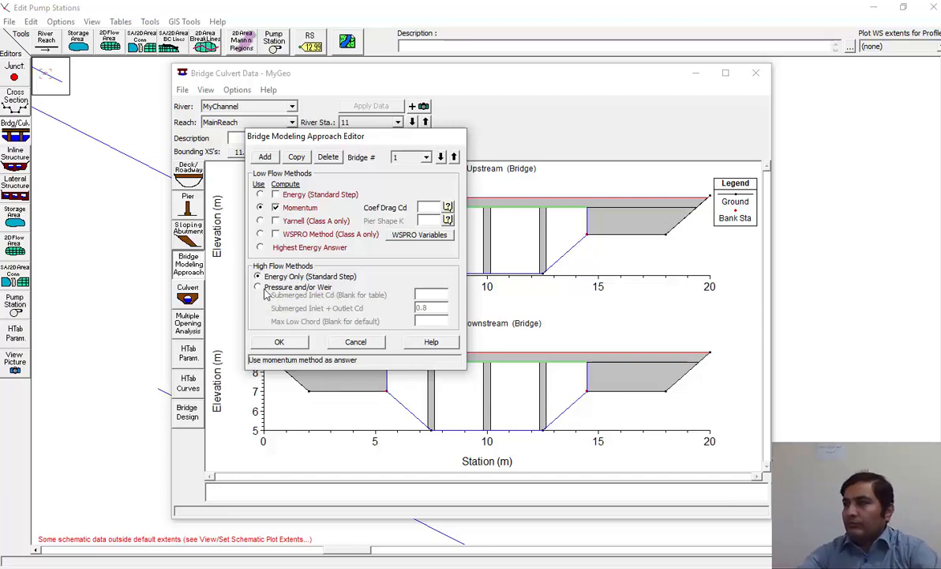
Try the Pressure and/or Weir high flow method with its max low chord field, and return to Energy Only (Standard Step).
{"action": "left_click", "coordinate": [294, 288]}
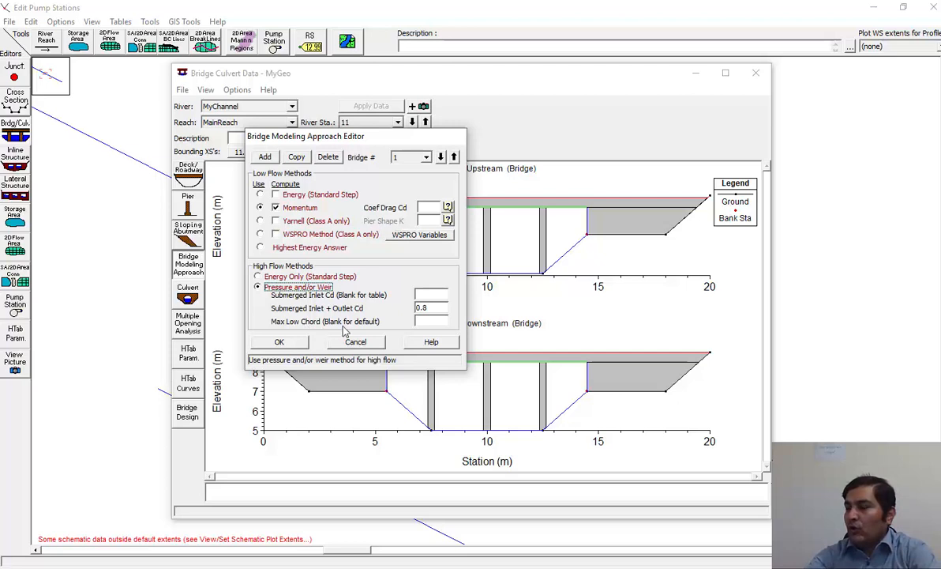
{"action": "left_click", "coordinate": [425, 321]}
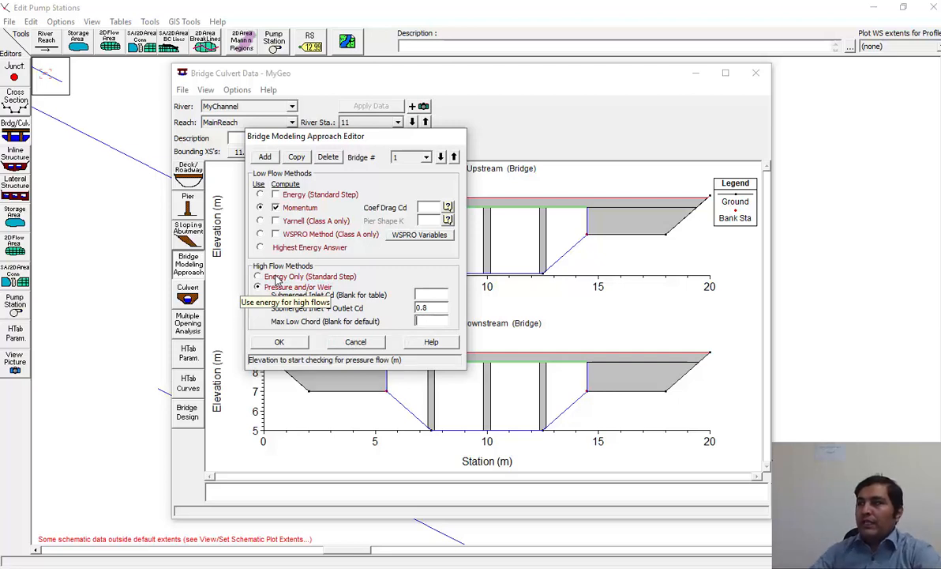
{"action": "left_click", "coordinate": [276, 278]}
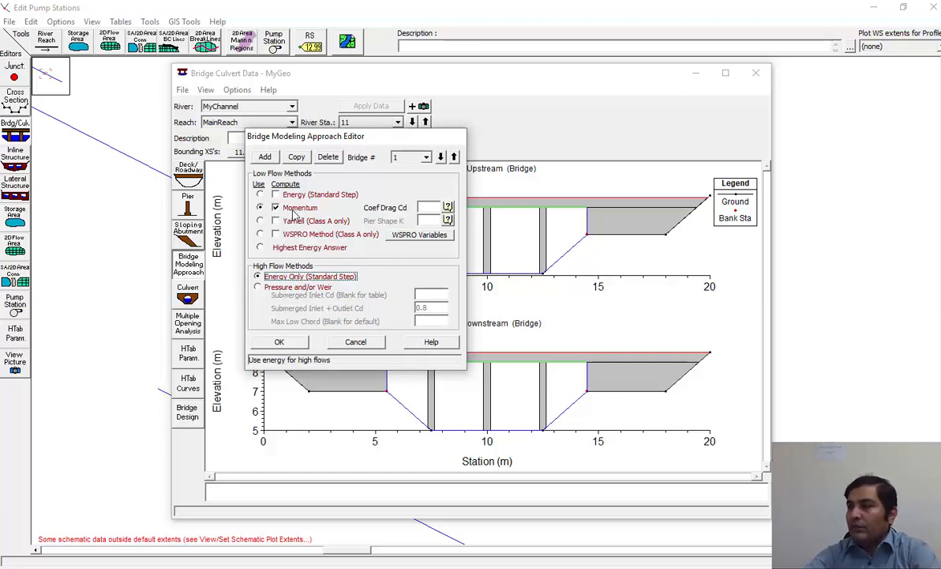
Switch to the HEC-RAS 5.0 Reference Manual and look up Table 5-3 of typical drag coefficients for various pier shapes.
{"action": "left_click", "coordinate": [424, 208]}
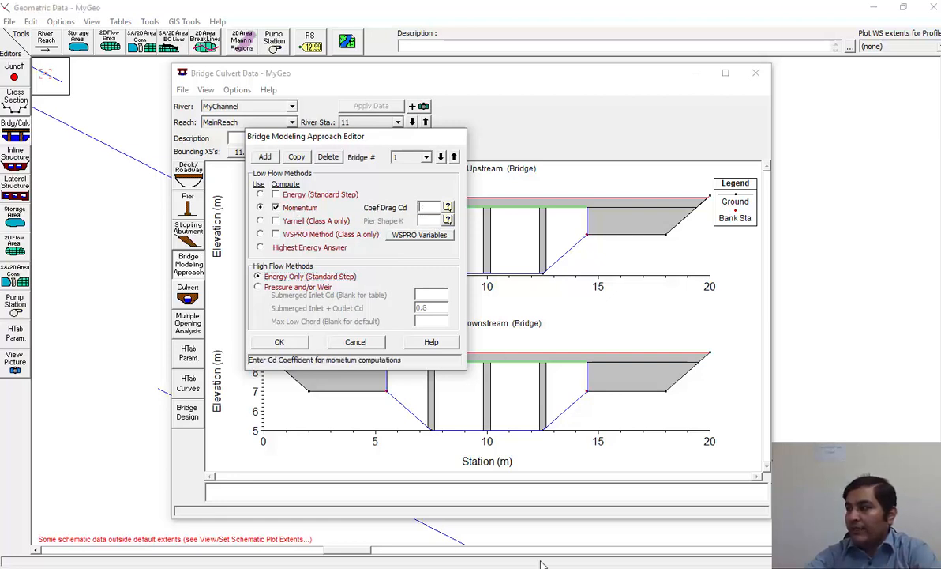
{"action": "key", "text": "alt+Tab"}
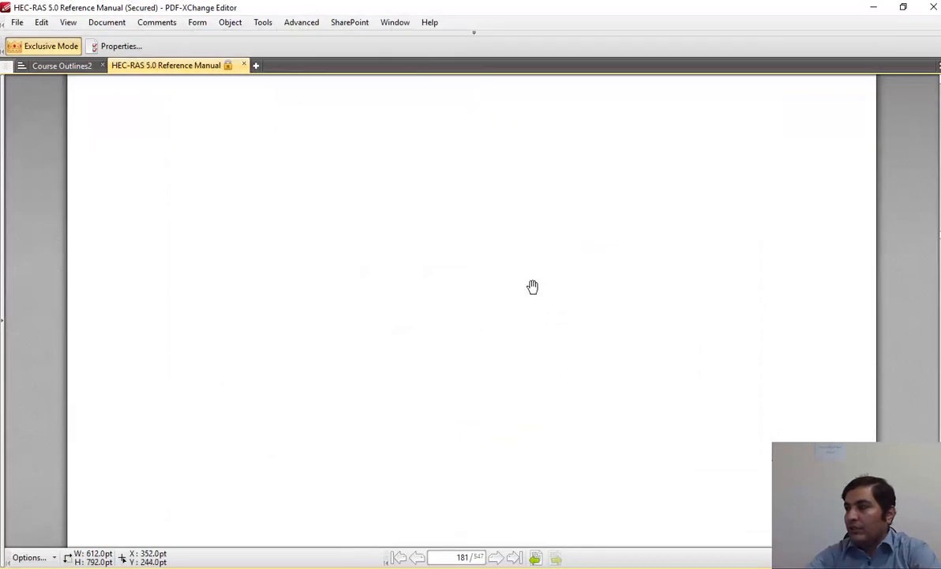
{"action": "scroll", "coordinate": [429, 339], "scroll_direction": "up", "scroll_amount": 15}
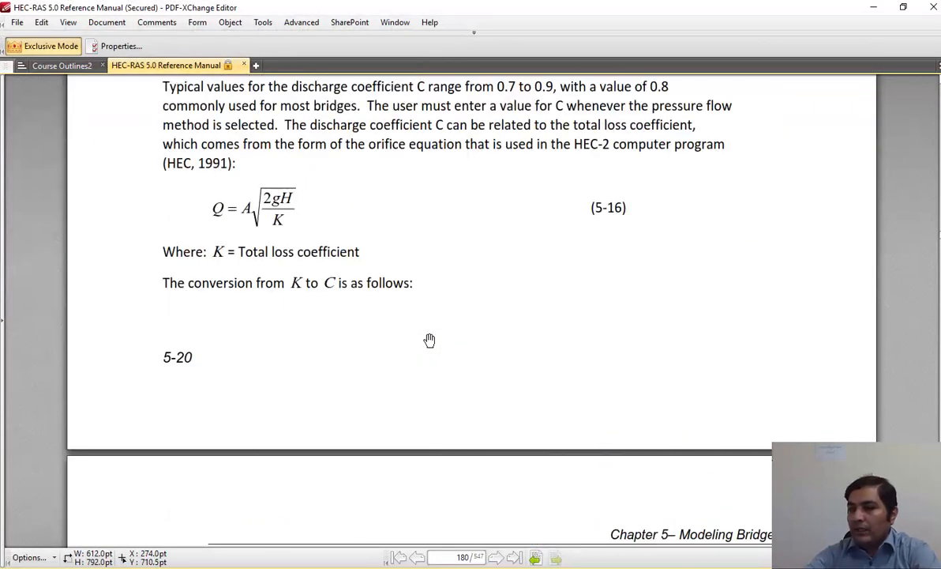
{"action": "scroll", "coordinate": [429, 340], "scroll_direction": "up", "scroll_amount": 15}
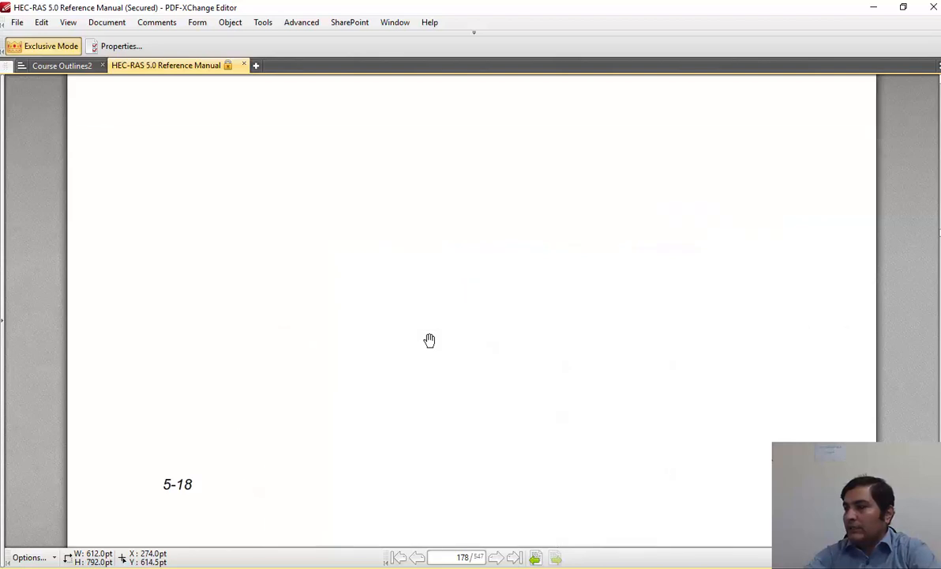
{"action": "scroll", "coordinate": [429, 339], "scroll_direction": "up", "scroll_amount": 3}
{"action": "scroll", "coordinate": [429, 340], "scroll_direction": "up", "scroll_amount": 8}
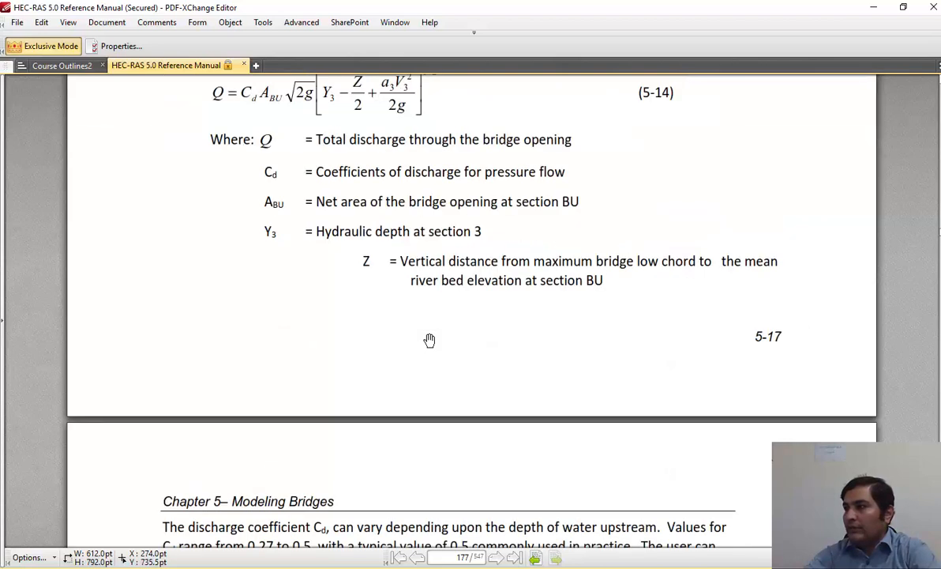
{"action": "scroll", "coordinate": [429, 339], "scroll_direction": "up", "scroll_amount": 20}
{"action": "scroll", "coordinate": [429, 339], "scroll_direction": "up", "scroll_amount": 20}
{"action": "scroll", "coordinate": [429, 339], "scroll_direction": "down", "scroll_amount": 8}
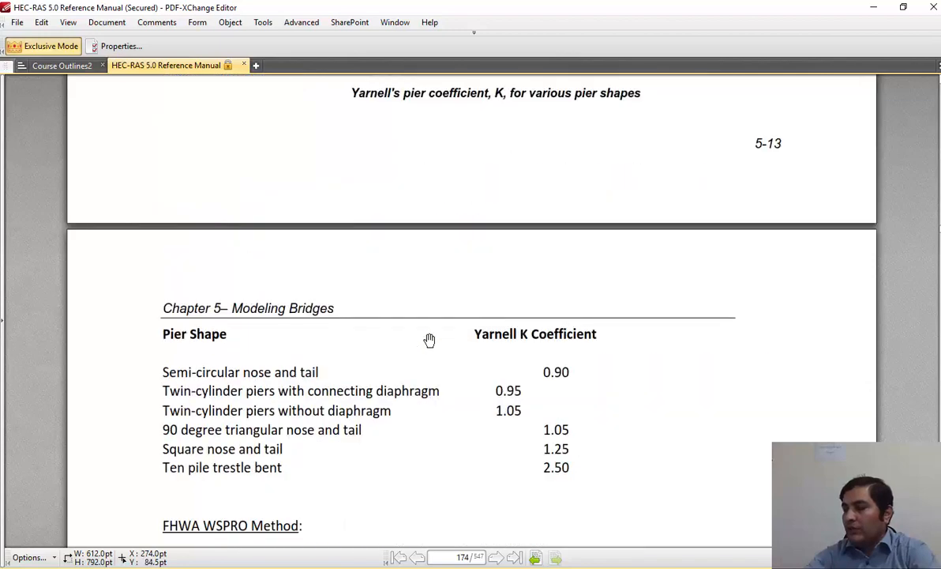
{"action": "scroll", "coordinate": [429, 340], "scroll_direction": "up", "scroll_amount": 20}
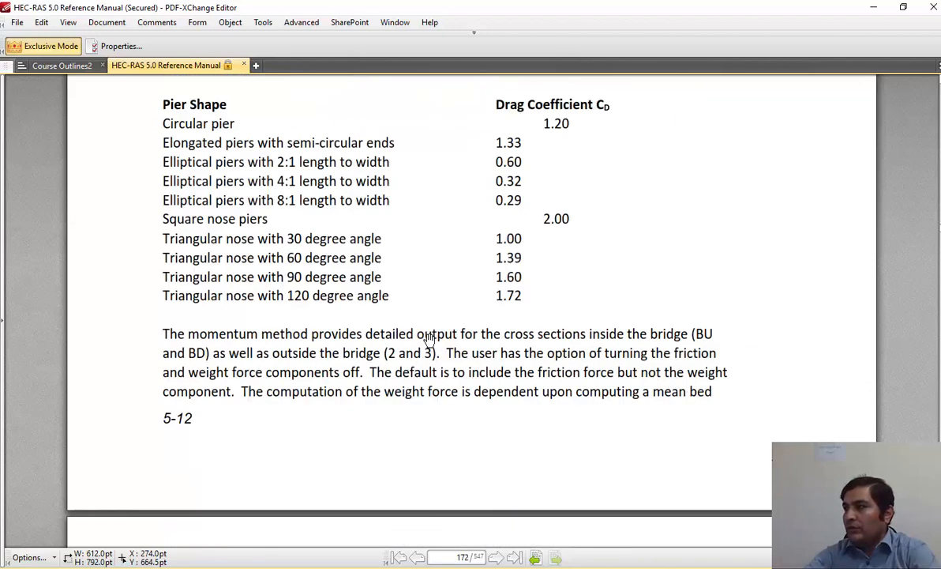
{"action": "scroll", "coordinate": [556, 298], "scroll_direction": "up", "scroll_amount": 3}
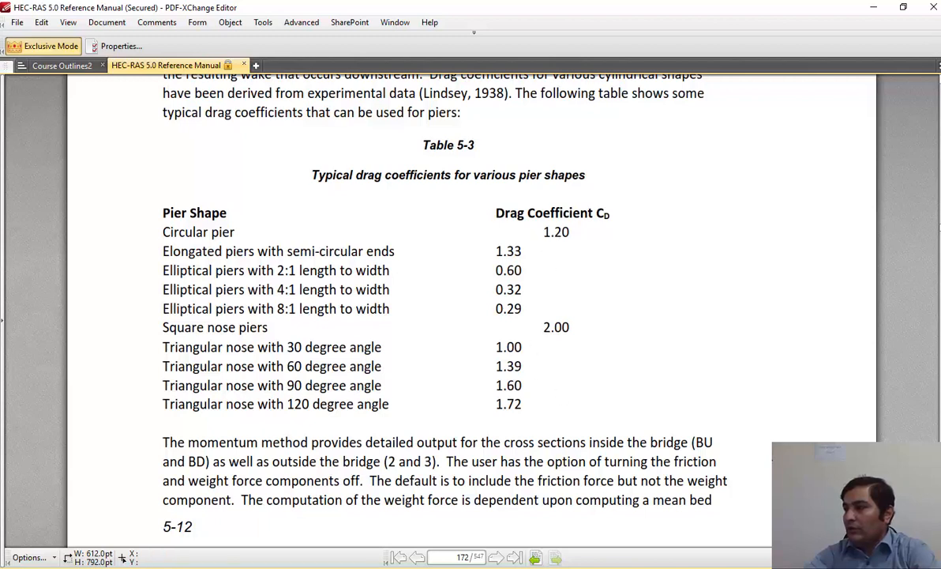
Return to the bridge modeling approach, set the Momentum drag coefficient Cd to 1.2 and accept the settings.
{"action": "key", "text": "alt+Tab"}
{"action": "type", "text": "1"}
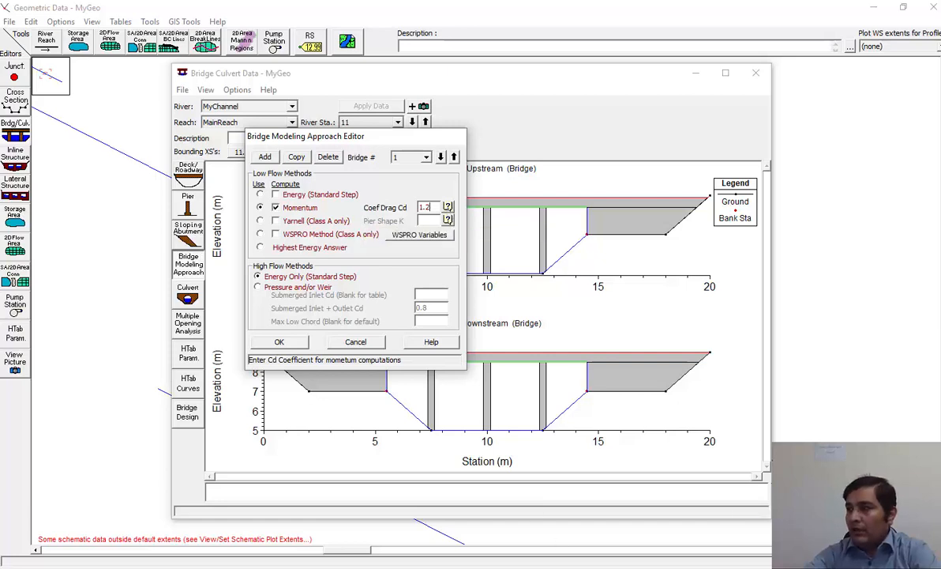
{"action": "key", "text": "alt+Tab"}
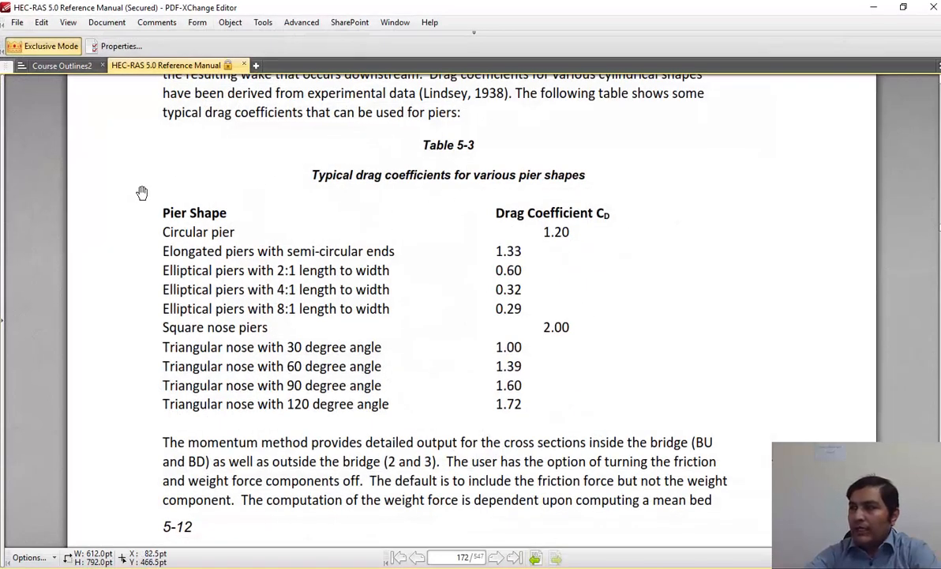
{"action": "key", "text": "alt+Tab"}
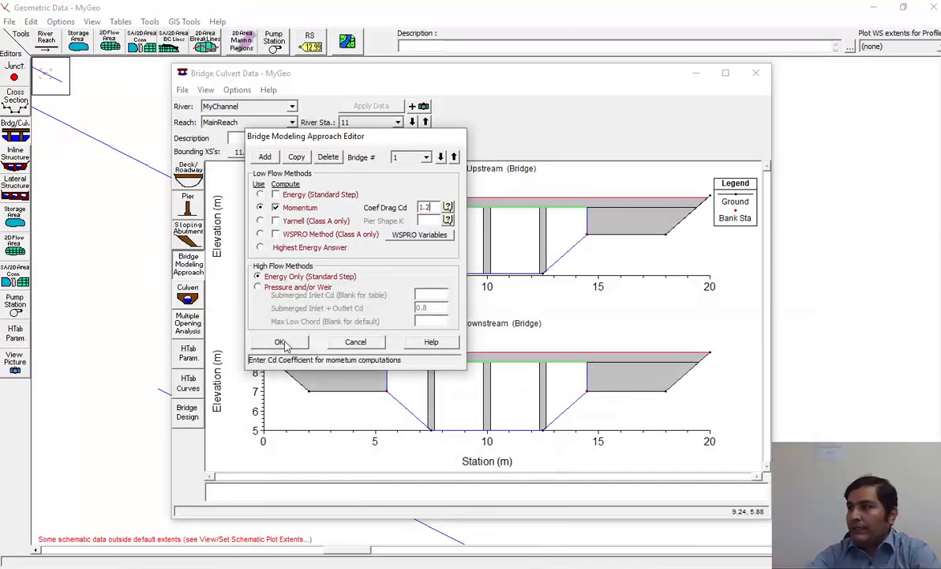
{"action": "left_click", "coordinate": [399, 157]}
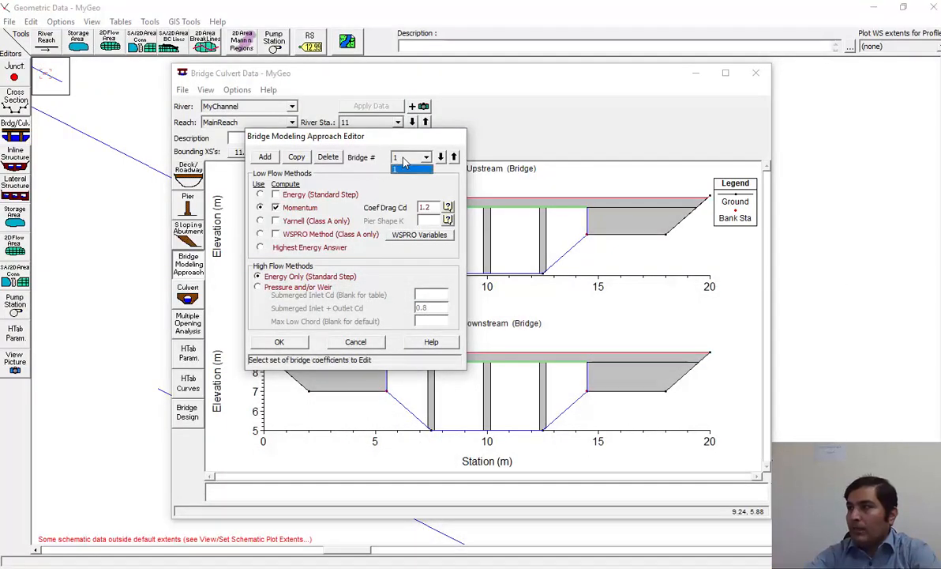
{"action": "left_click", "coordinate": [288, 342]}
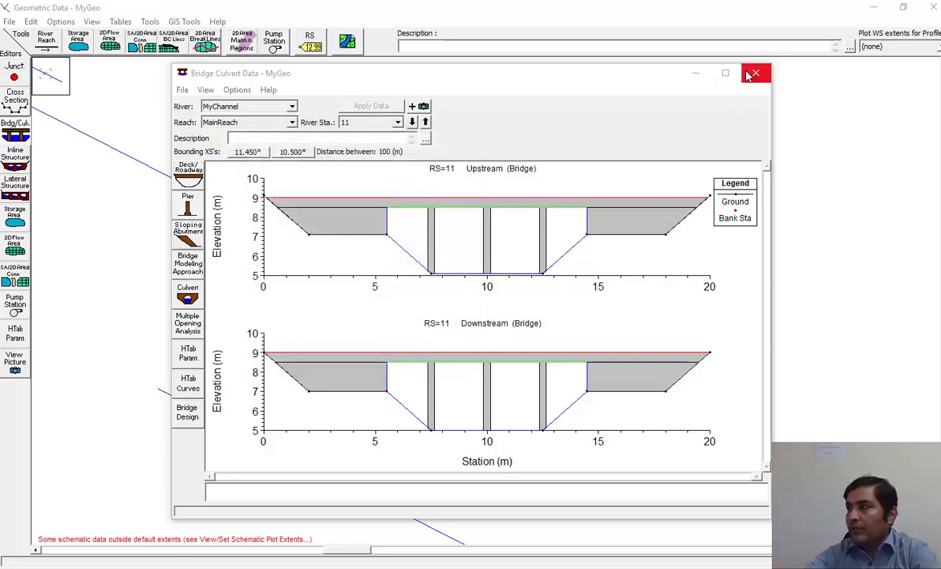
Close the bridge culvert data, save the geometry data and close the geometry editor.
{"action": "left_click", "coordinate": [755, 73]}
{"action": "left_click", "coordinate": [9, 21]}
{"action": "left_click", "coordinate": [32, 65]}
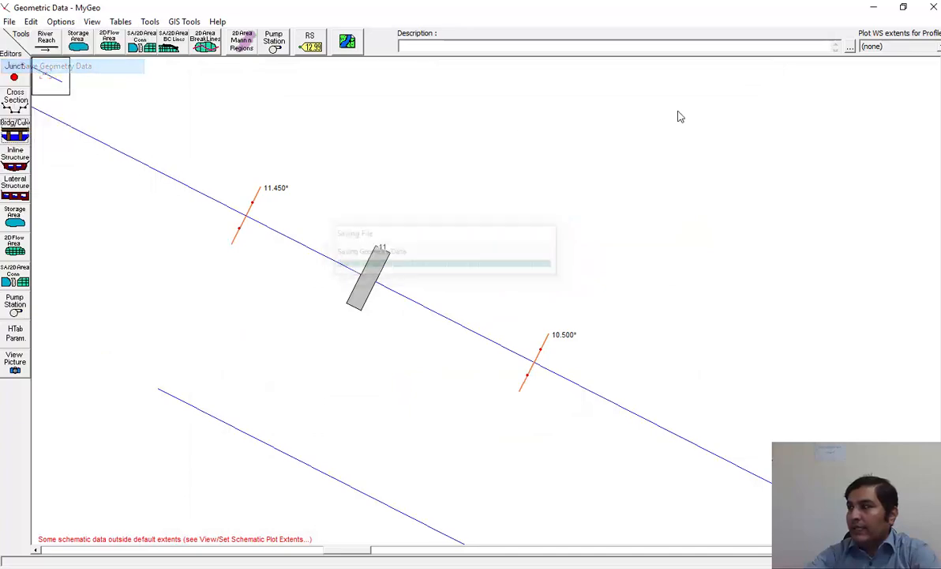
{"action": "left_click", "coordinate": [931, 11]}
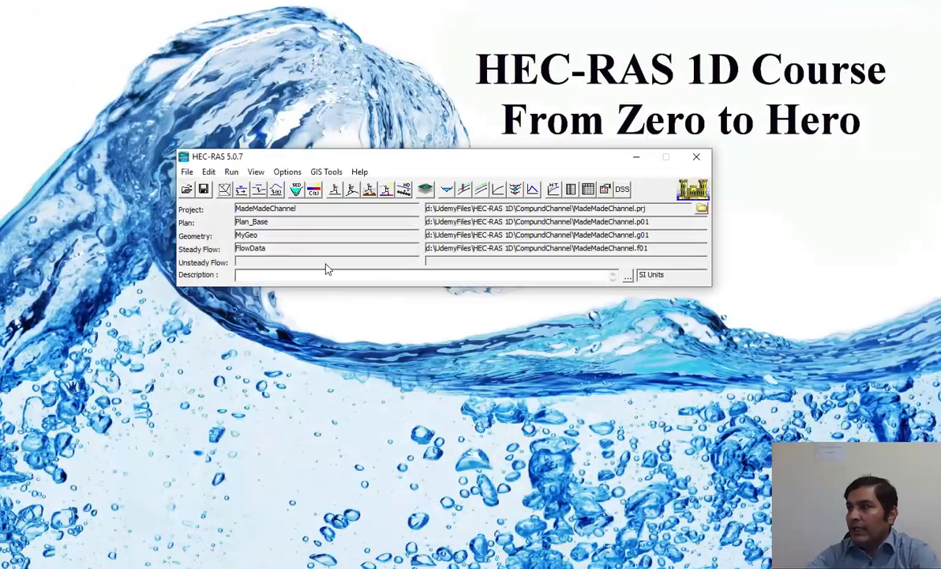
Run the steady flow analysis for Plan_Base and close the computation windows.
{"action": "left_click", "coordinate": [334, 190]}
{"action": "left_click", "coordinate": [429, 313]}
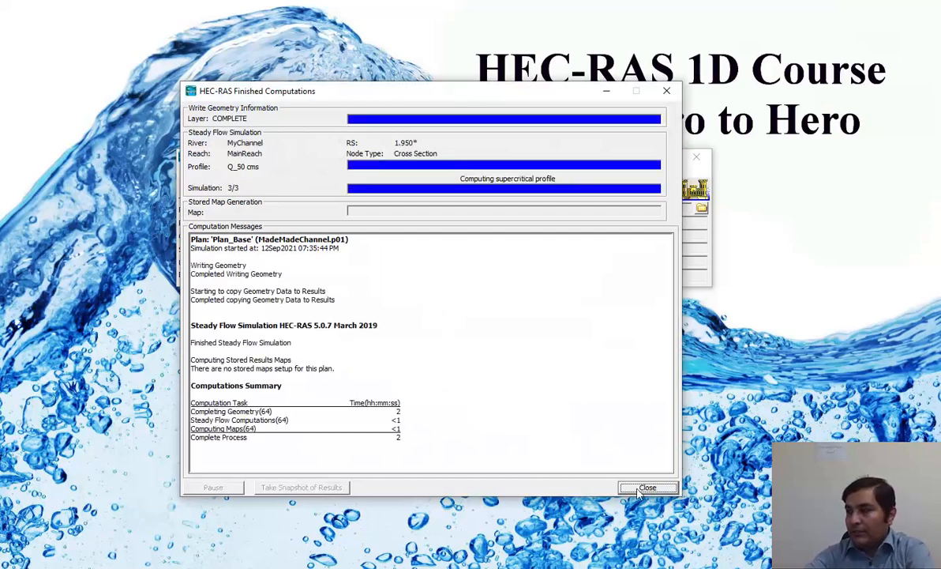
{"action": "left_click", "coordinate": [646, 487]}
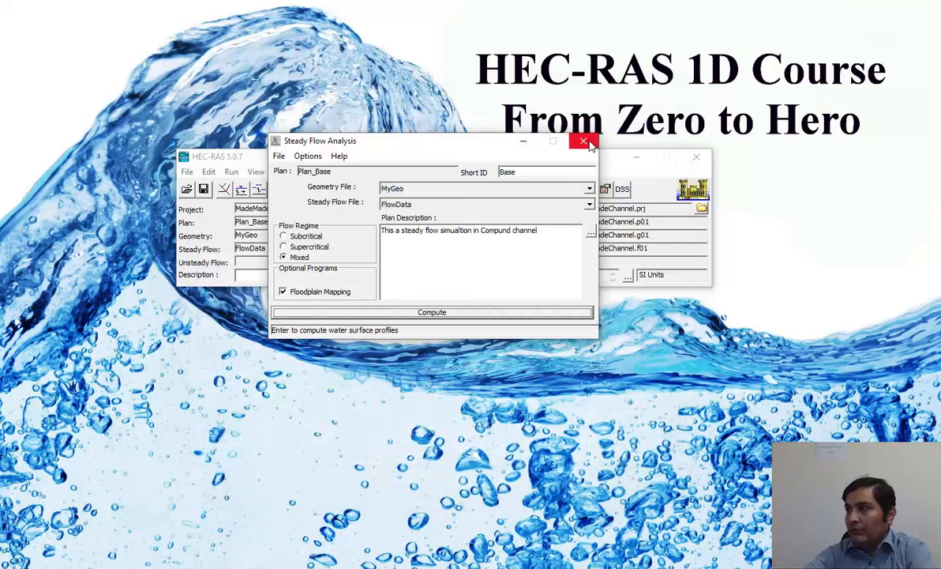
{"action": "left_click", "coordinate": [584, 142]}
Examine the water surfaces in the upstream and downstream bridge cross sections at river station 11.
{"action": "left_click", "coordinate": [449, 190]}
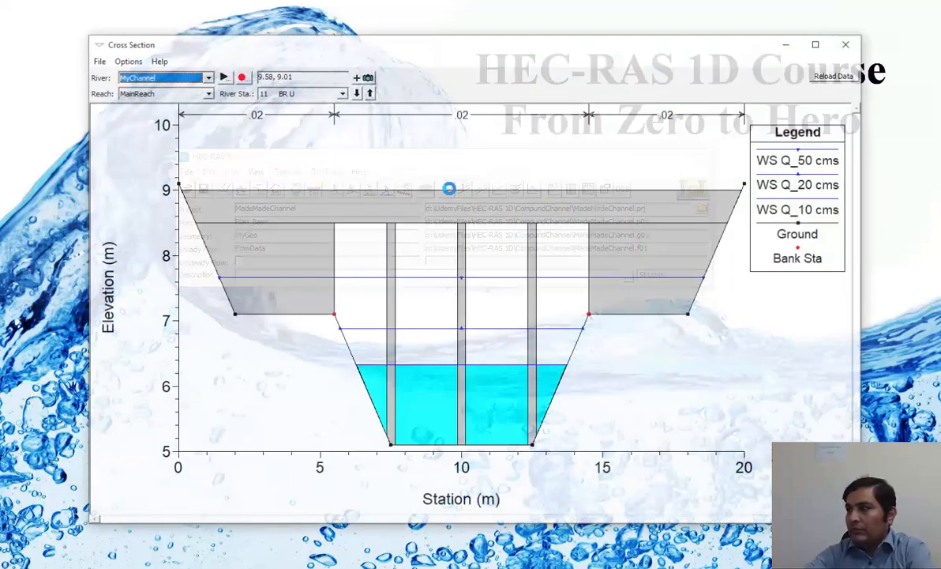
{"action": "left_click", "coordinate": [356, 92]}
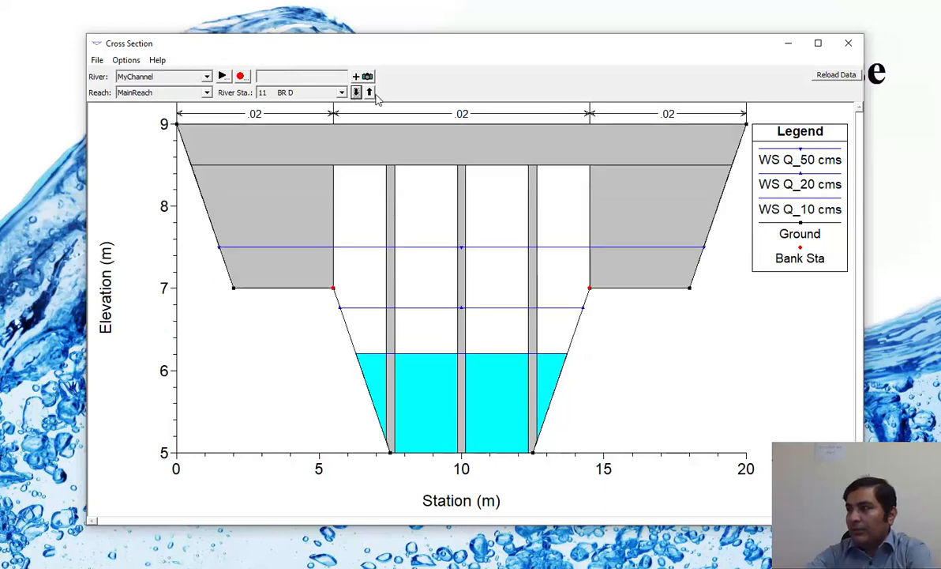
{"action": "left_click", "coordinate": [369, 92]}
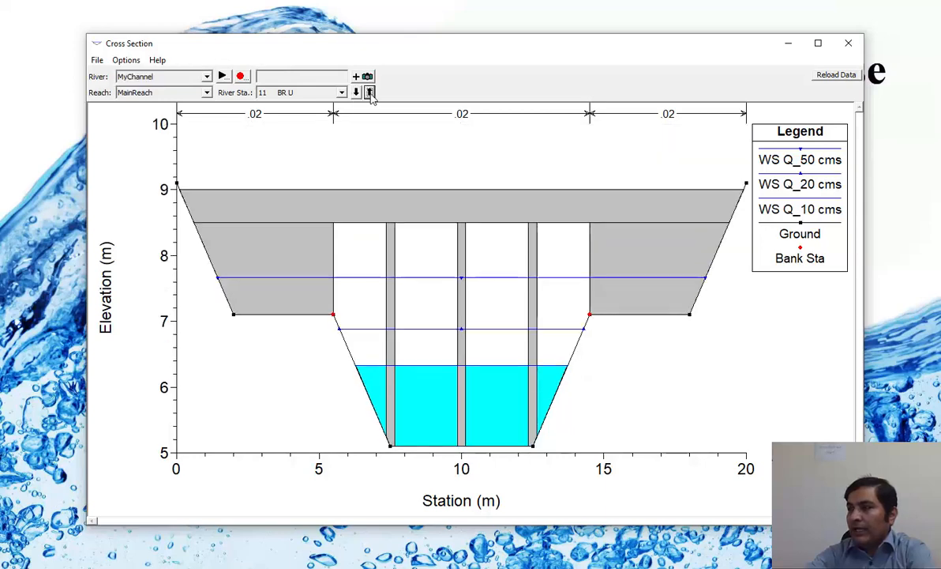
{"action": "left_click", "coordinate": [848, 43]}
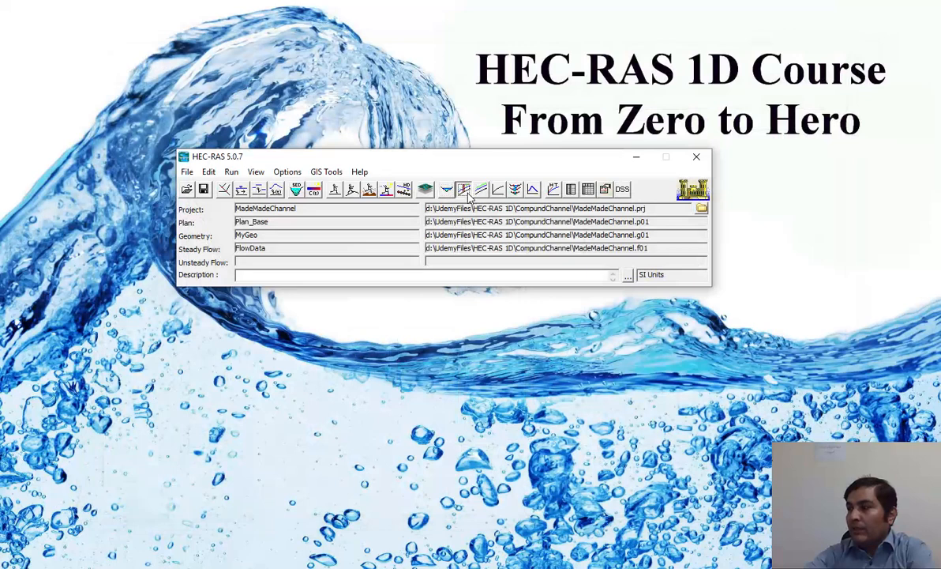
Open the water surface profile plot, zoom in on part of the profile to inspect it, and close the plot.
{"action": "left_click", "coordinate": [464, 190]}
{"action": "right_click", "coordinate": [429, 139]}
{"action": "left_click", "coordinate": [456, 143]}
{"action": "left_click_drag", "start_coordinate": [447, 165], "coordinate": [345, 333]}
{"action": "left_click", "coordinate": [861, 58]}
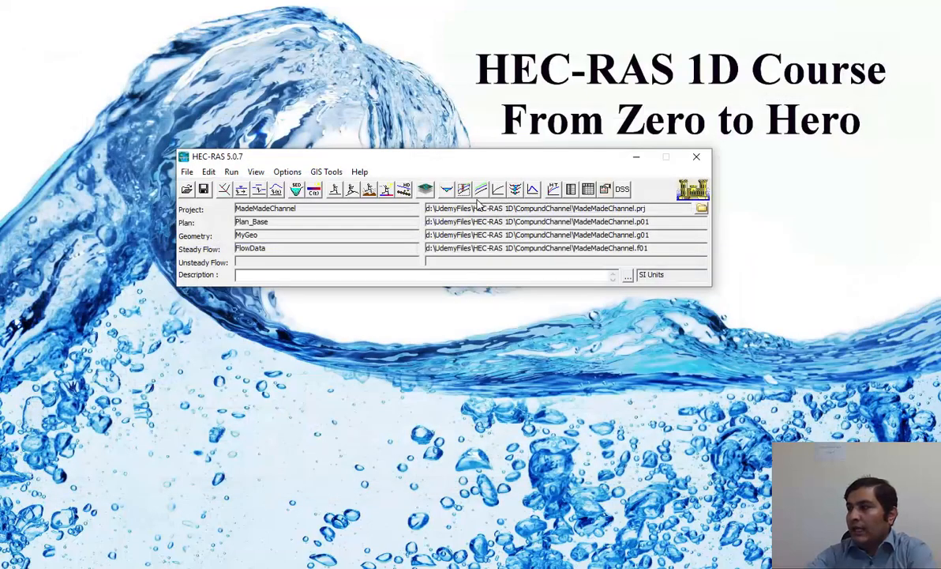
Open the general profile plot, switch it to Top Width and limit it to the Q_50 cms profile.
{"action": "left_click", "coordinate": [481, 189]}
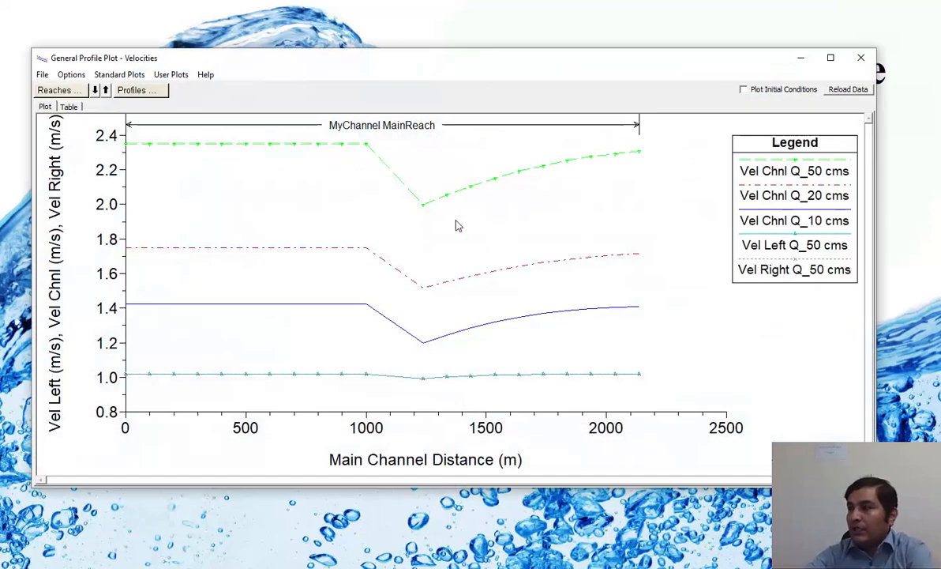
{"action": "left_click", "coordinate": [123, 75]}
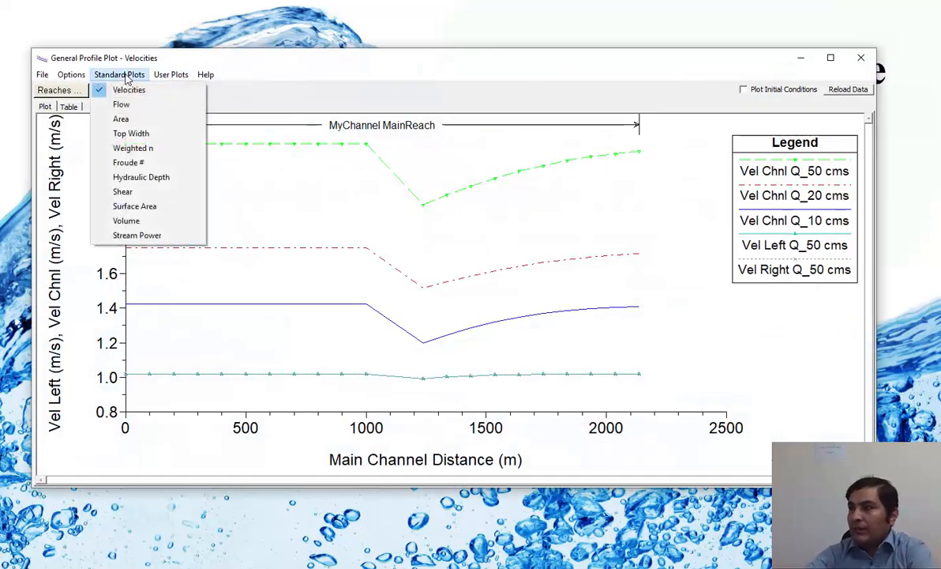
{"action": "left_click", "coordinate": [131, 133]}
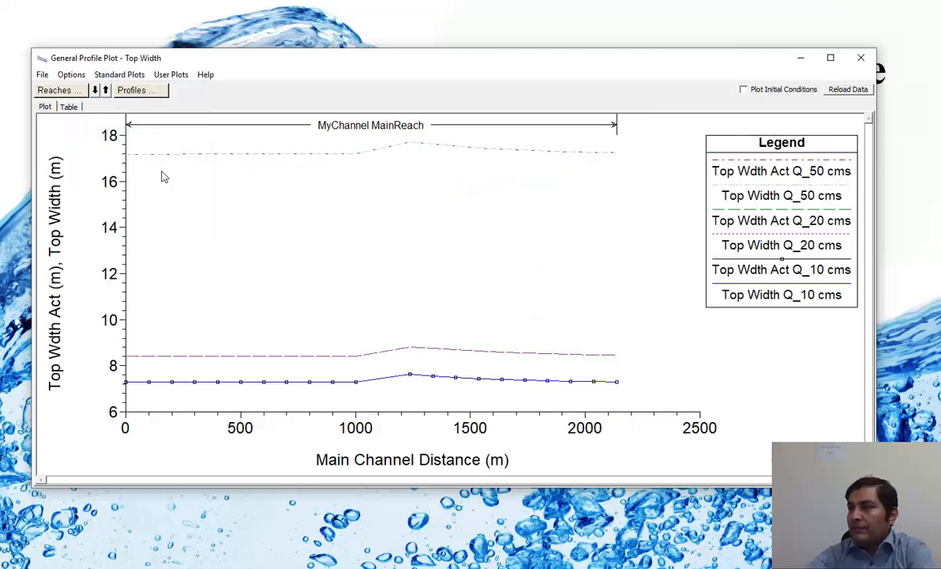
{"action": "left_click", "coordinate": [139, 91]}
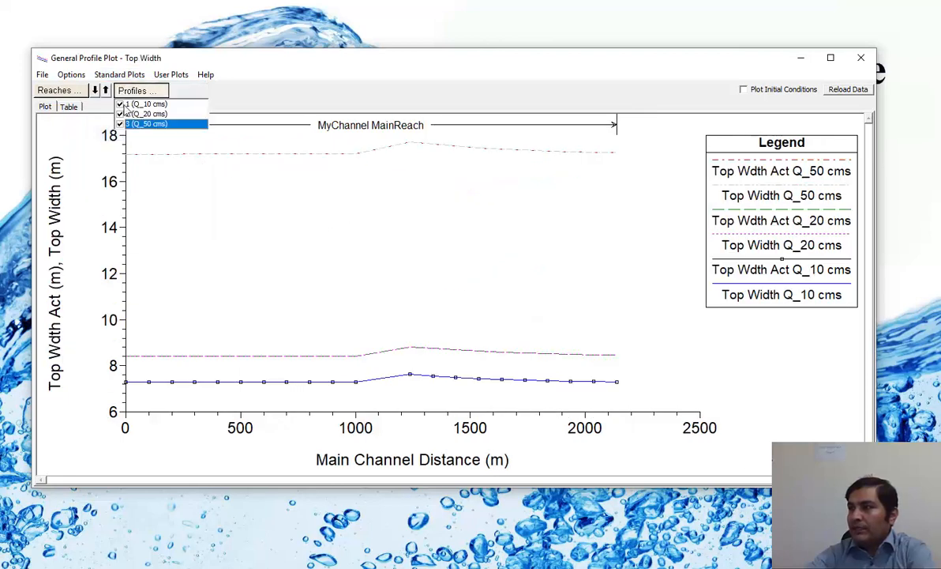
{"action": "left_click", "coordinate": [120, 103]}
{"action": "left_click", "coordinate": [120, 114]}
{"action": "right_click", "coordinate": [384, 212]}
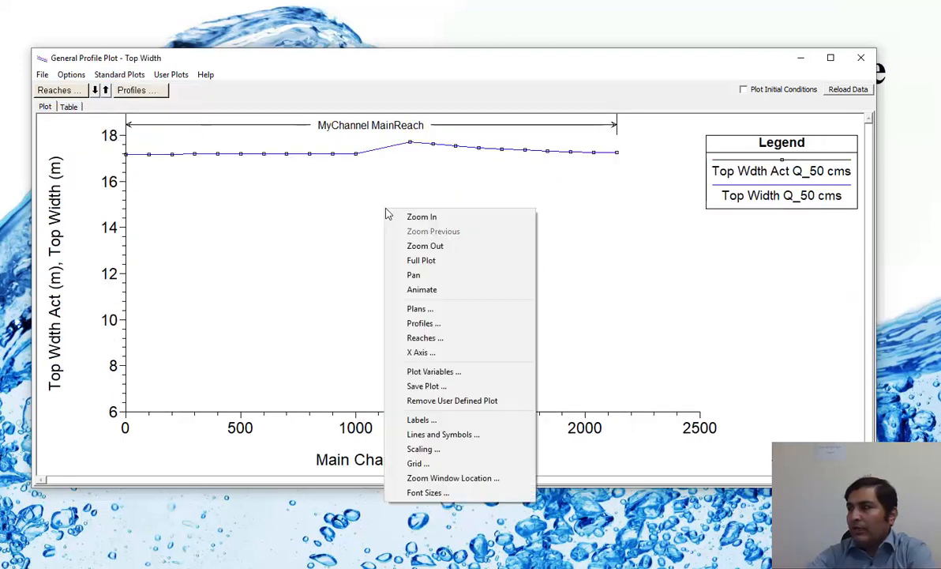
{"action": "left_click", "coordinate": [426, 265]}
Restrict the plot variables to Top Width by removing the active top width from the selection.
{"action": "right_click", "coordinate": [485, 210]}
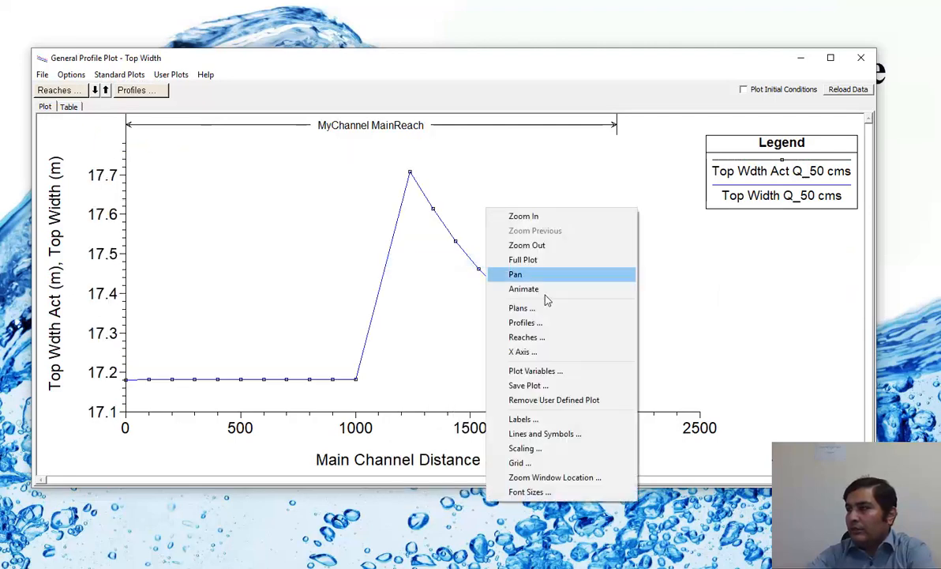
{"action": "left_click", "coordinate": [536, 370]}
{"action": "double_click", "coordinate": [427, 180]}
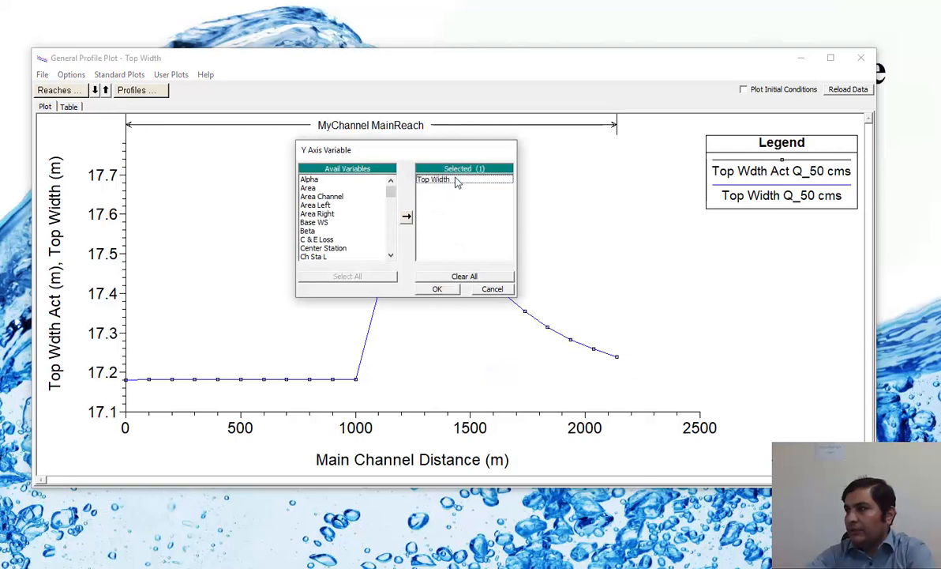
{"action": "left_click", "coordinate": [438, 289]}
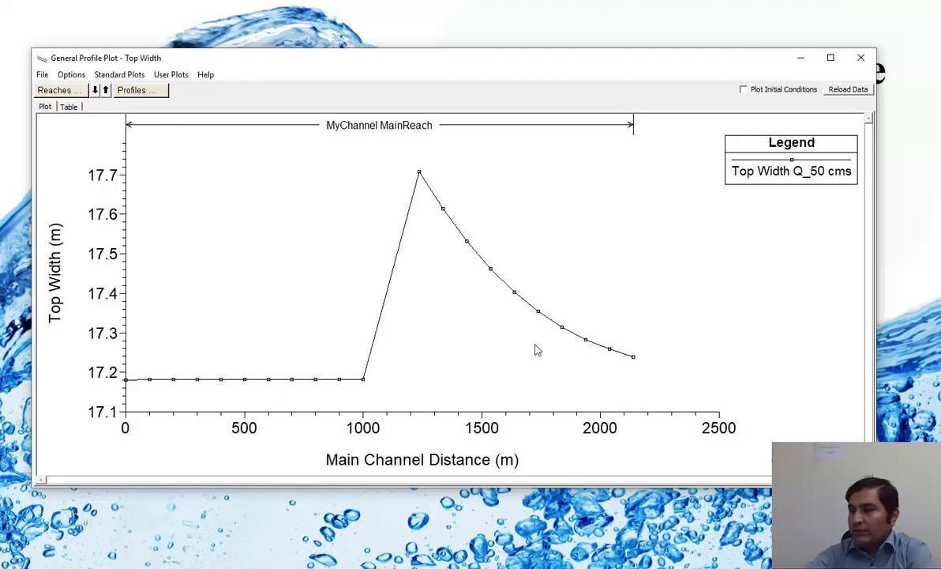
Switch the general profile plot to Velocities and clear all of its selected plot variables.
{"action": "left_click", "coordinate": [98, 76]}
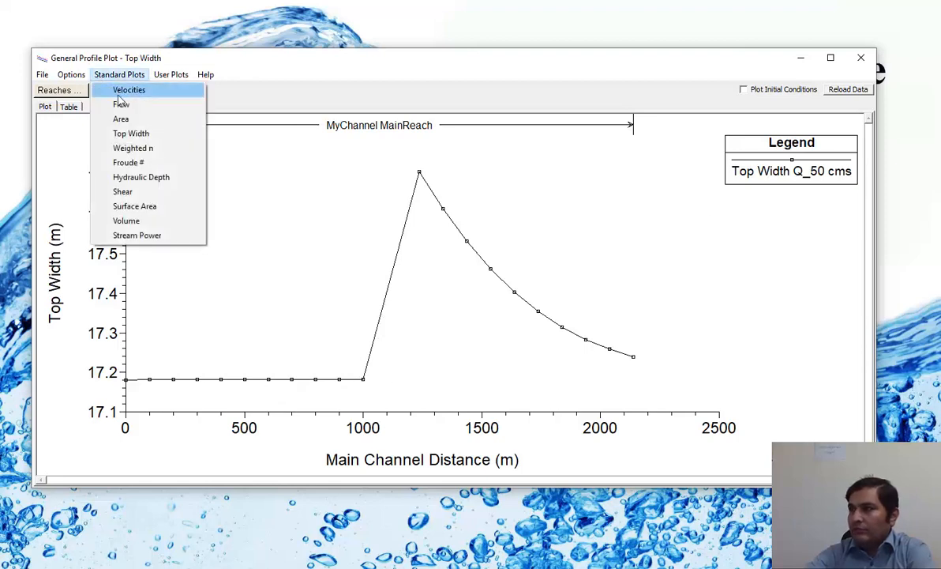
{"action": "left_click", "coordinate": [111, 90]}
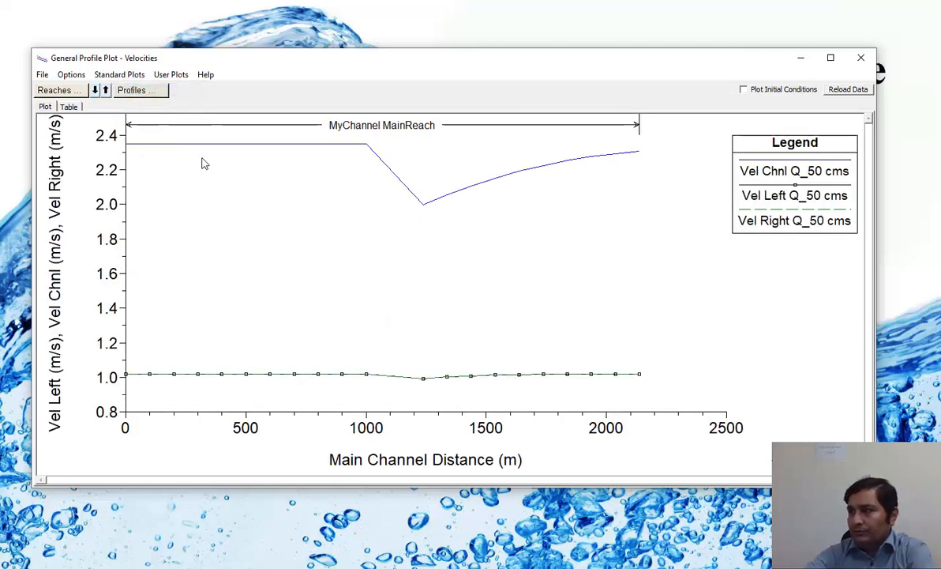
{"action": "right_click", "coordinate": [299, 220]}
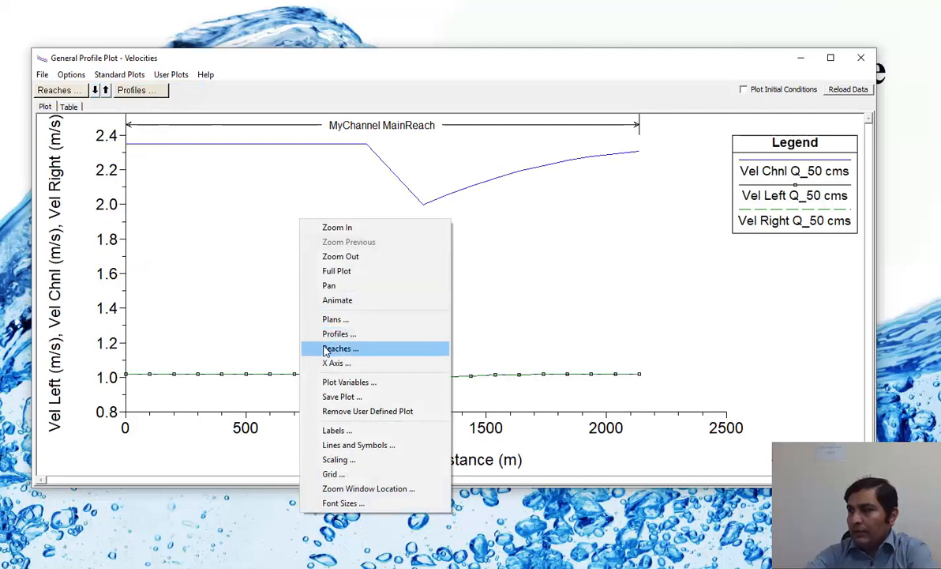
{"action": "left_click", "coordinate": [354, 383]}
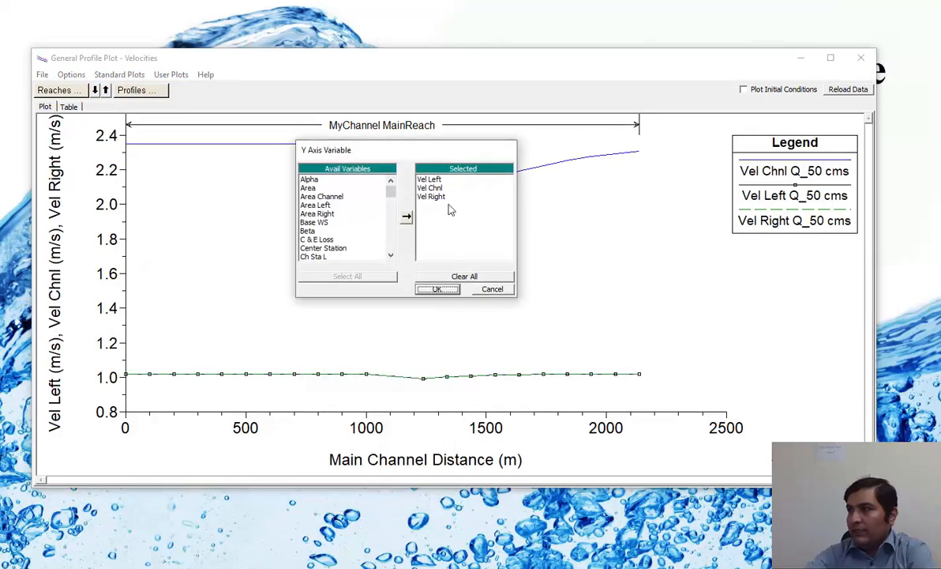
{"action": "left_click", "coordinate": [462, 282]}
Add Vel Total as the only plot variable and apply the selection to the velocity plot.
{"action": "left_click_drag", "start_coordinate": [389, 190], "coordinate": [392, 242]}
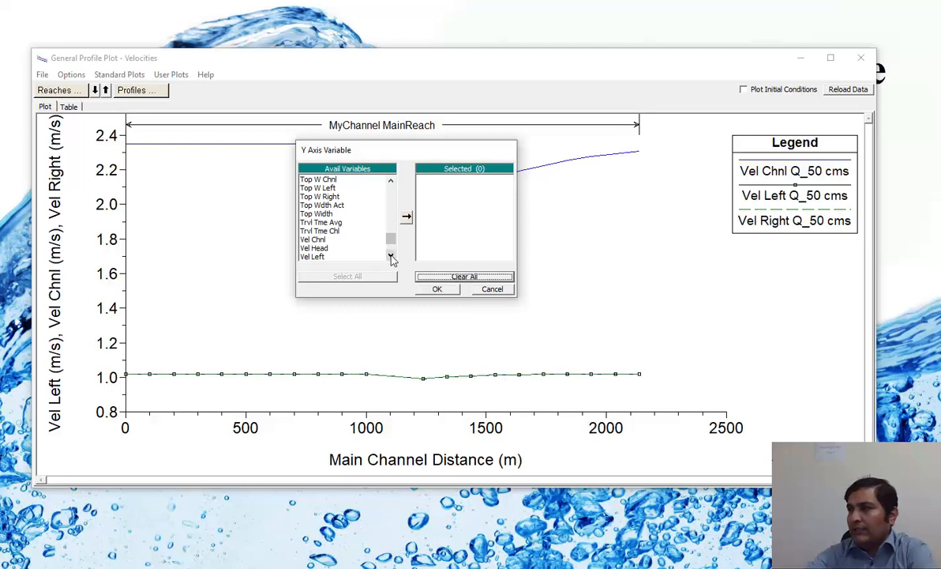
{"action": "left_click", "coordinate": [390, 256]}
{"action": "left_click", "coordinate": [390, 257]}
{"action": "left_click", "coordinate": [390, 257]}
{"action": "left_click", "coordinate": [390, 257]}
{"action": "left_click", "coordinate": [390, 257]}
{"action": "left_click", "coordinate": [390, 257]}
{"action": "left_click", "coordinate": [390, 257]}
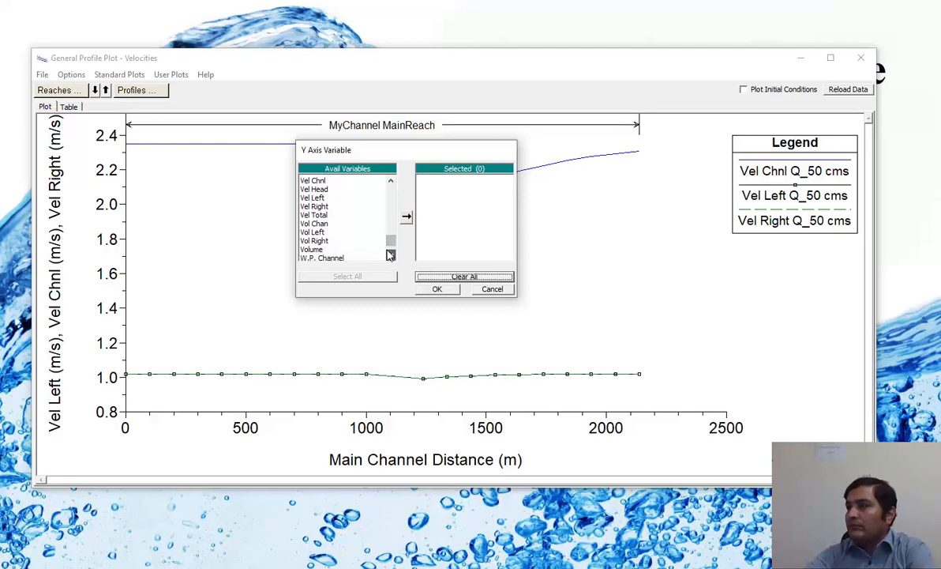
{"action": "double_click", "coordinate": [322, 214]}
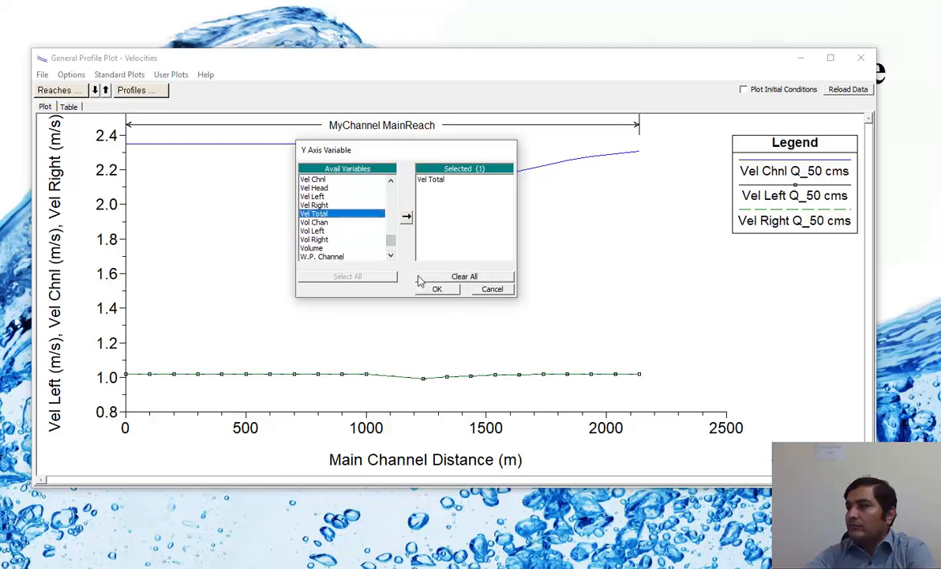
{"action": "left_click", "coordinate": [437, 289]}
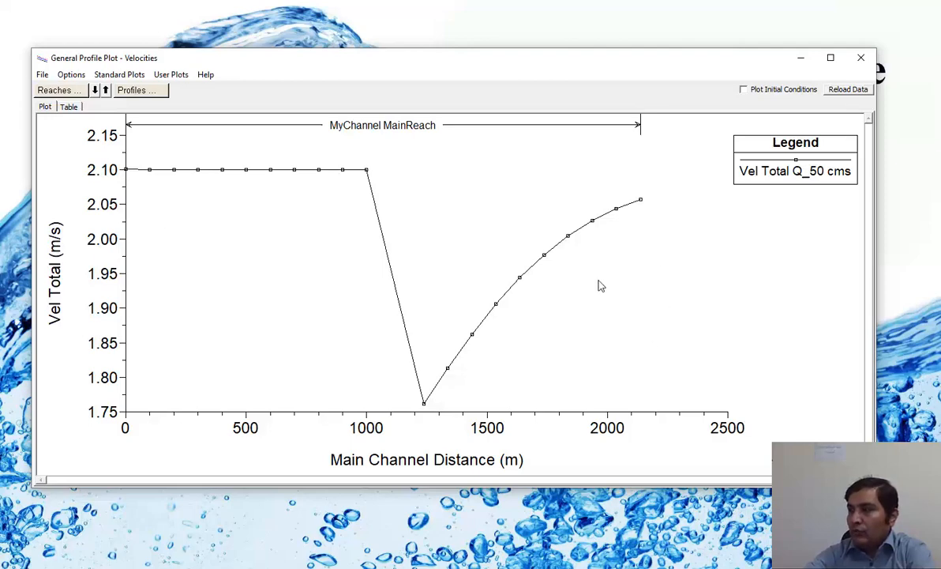
Close the velocity plot, then view the water surface profile plot and dismiss it.
{"action": "left_click", "coordinate": [863, 59]}
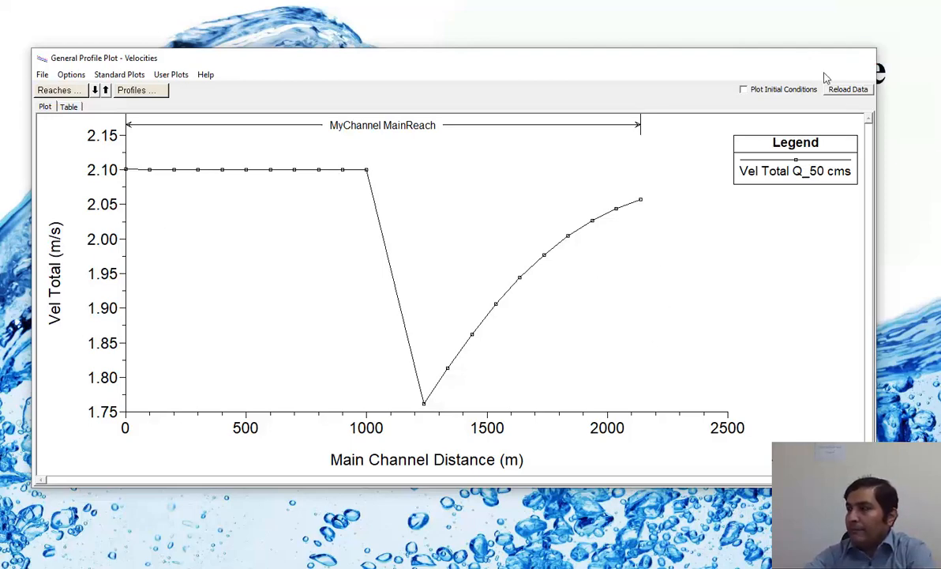
{"action": "left_click", "coordinate": [464, 190]}
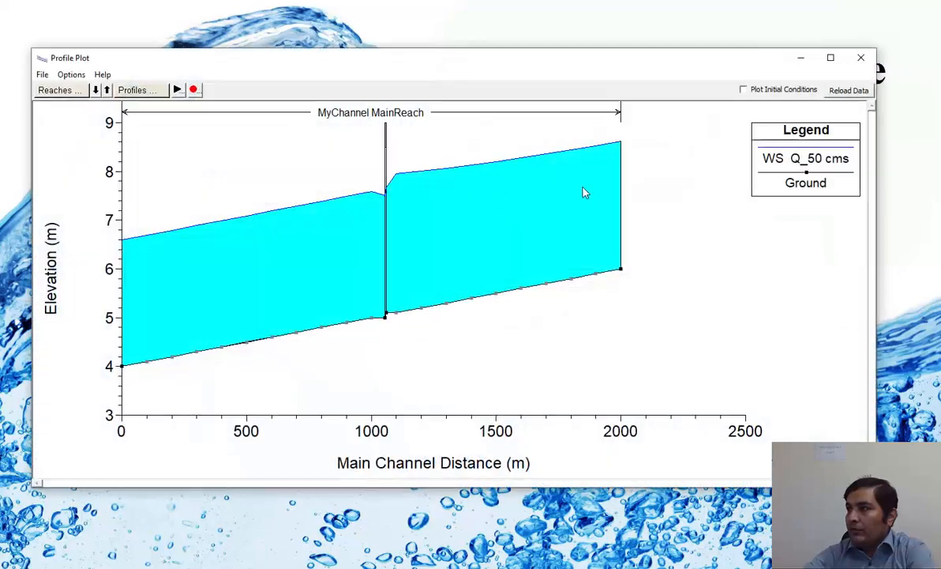
{"action": "left_click", "coordinate": [803, 52]}
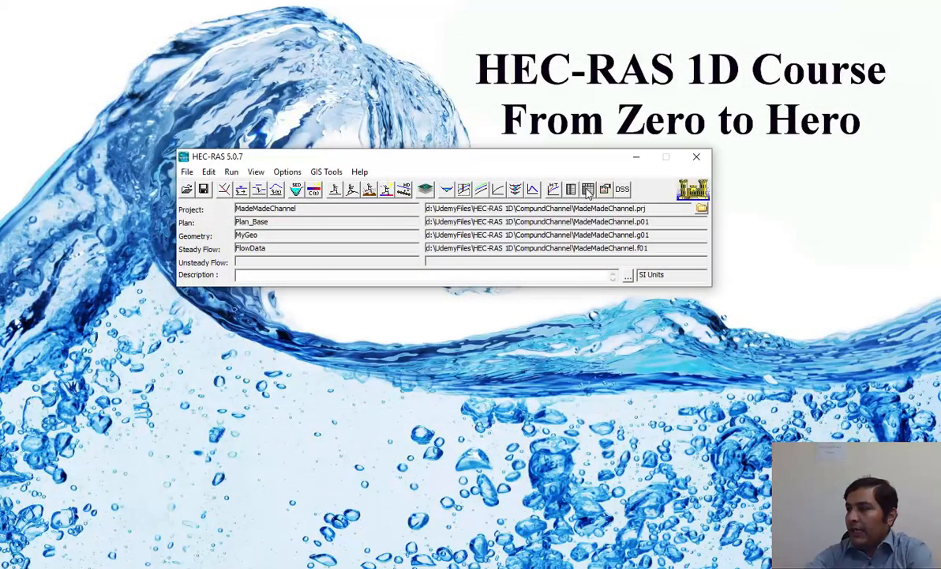
Examine the results at river stations 11.450 and 10.500 in the profile output table, and close the table.
{"action": "left_click", "coordinate": [589, 191]}
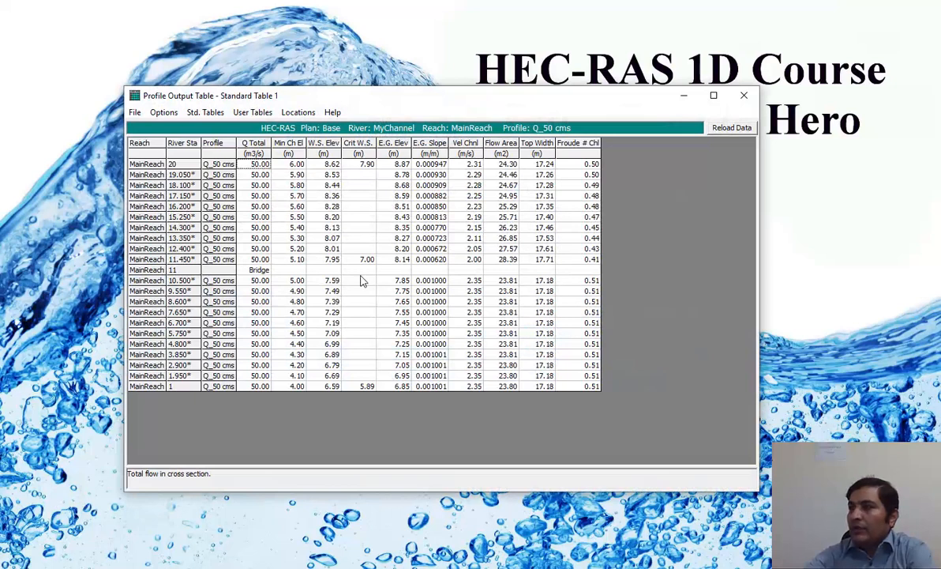
{"action": "left_click_drag", "start_coordinate": [291, 264], "coordinate": [577, 267]}
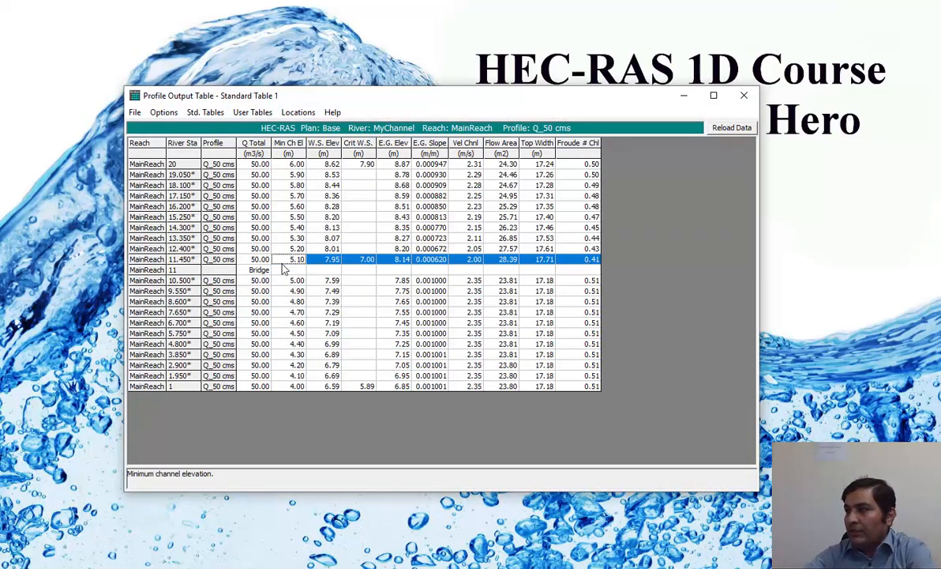
{"action": "left_click_drag", "start_coordinate": [292, 281], "coordinate": [582, 289]}
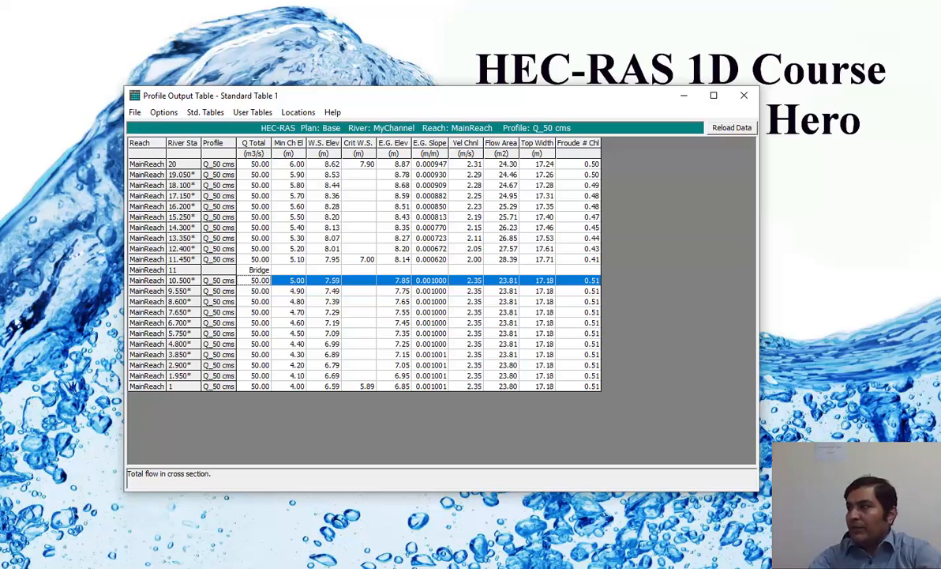
{"action": "left_click", "coordinate": [744, 94]}
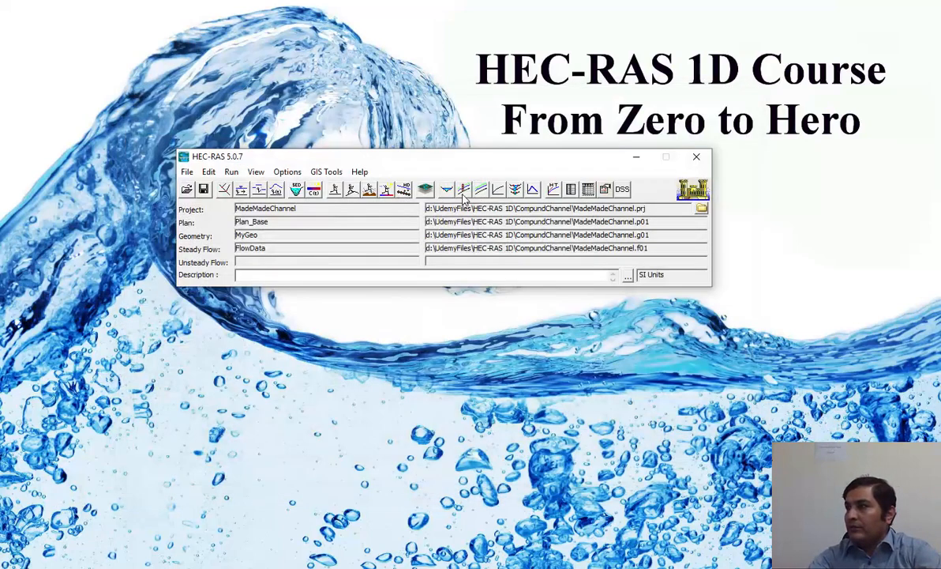
Open the X-Y-Z perspective plot full screen and examine the bridge up close from a low angle.
{"action": "left_click", "coordinate": [515, 190]}
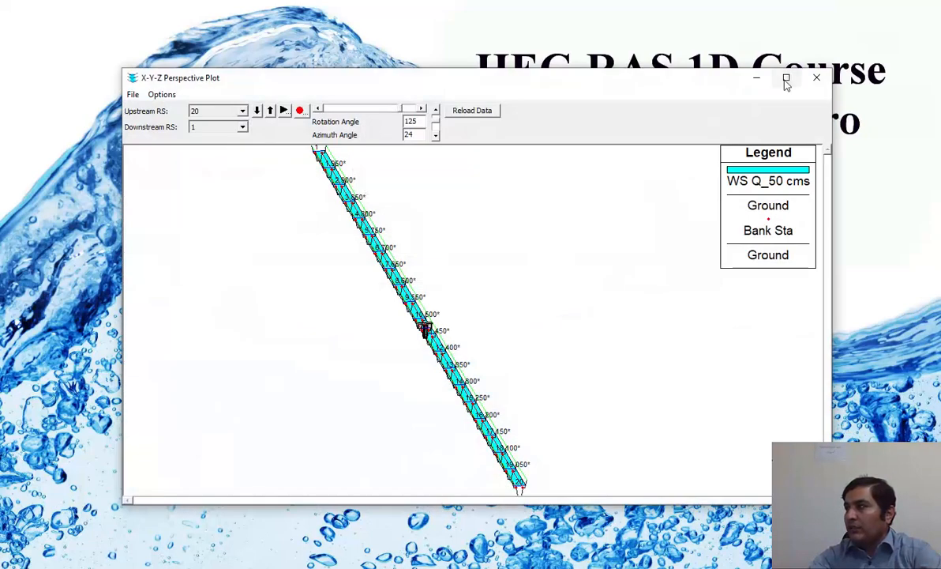
{"action": "left_click", "coordinate": [787, 79]}
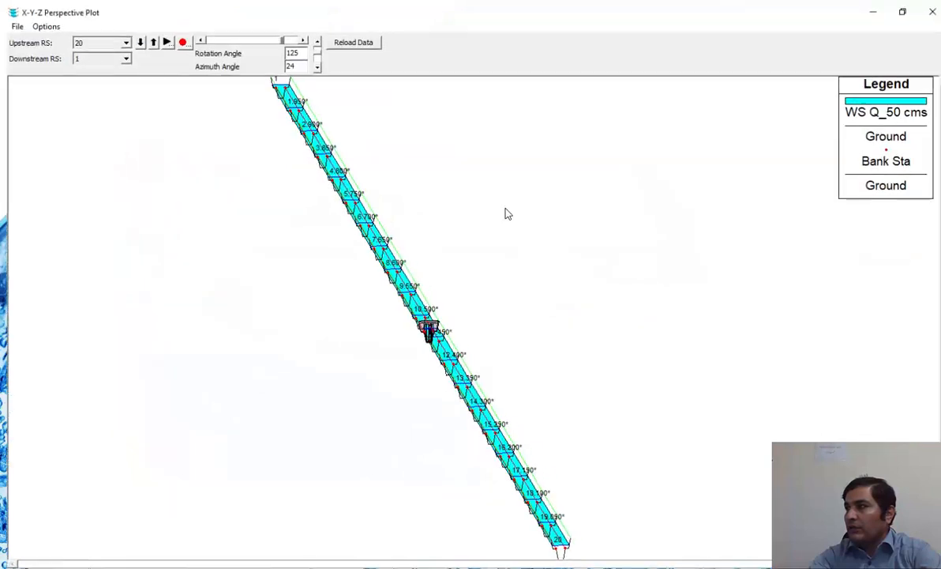
{"action": "left_click", "coordinate": [312, 65]}
{"action": "left_click", "coordinate": [313, 40]}
{"action": "left_click", "coordinate": [313, 41]}
{"action": "left_click", "coordinate": [195, 37]}
{"action": "left_click", "coordinate": [195, 37]}
{"action": "right_click", "coordinate": [372, 184]}
{"action": "left_click", "coordinate": [409, 191]}
{"action": "left_click_drag", "start_coordinate": [452, 288], "coordinate": [338, 391]}
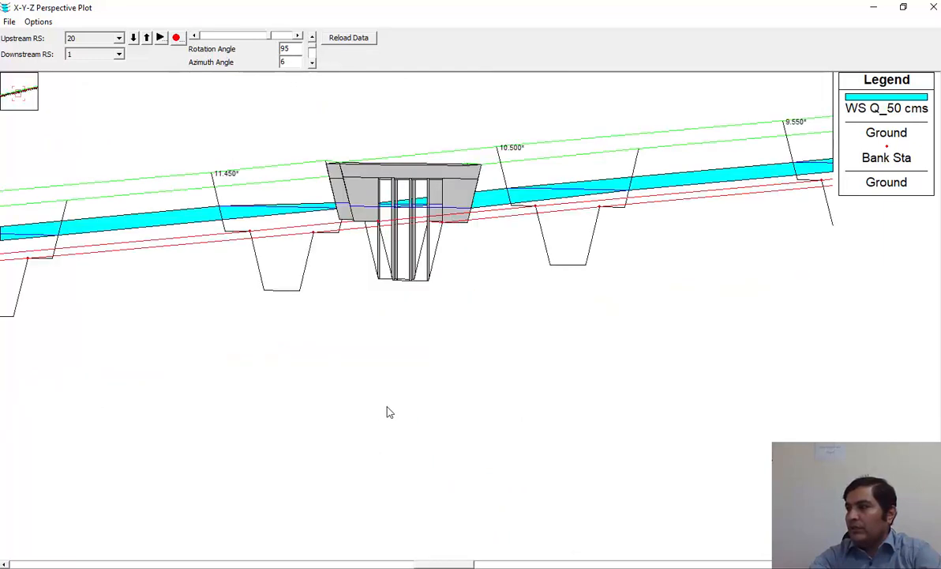
Inspect the bridge and water surface from several rotation and azimuth angles, and close the perspective plot.
{"action": "left_click", "coordinate": [195, 37]}
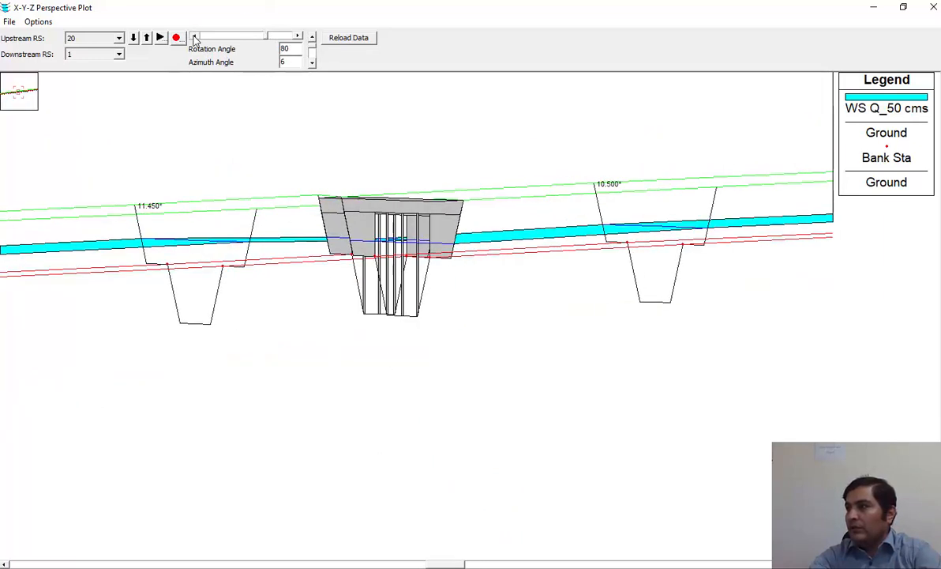
{"action": "left_click", "coordinate": [313, 64]}
{"action": "left_click", "coordinate": [313, 64]}
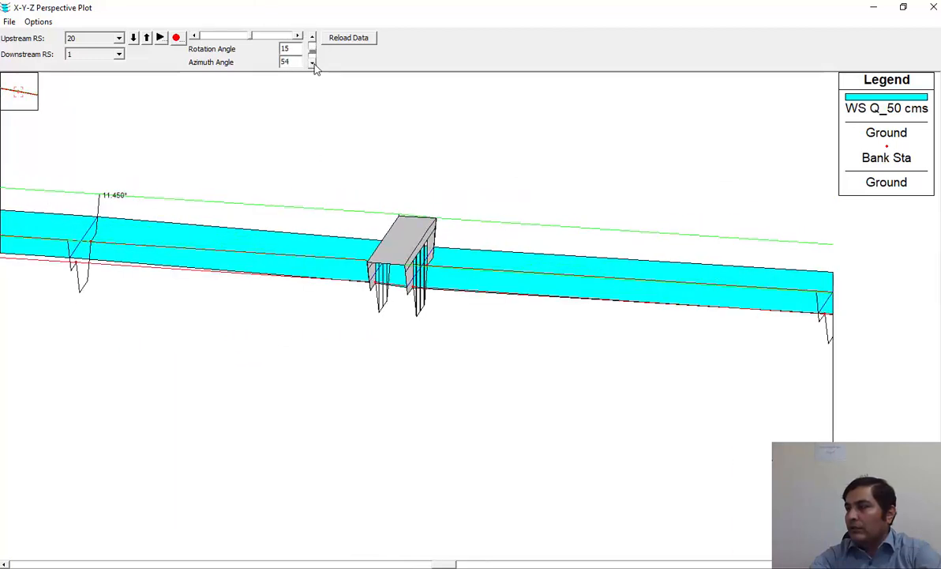
{"action": "left_click", "coordinate": [195, 37]}
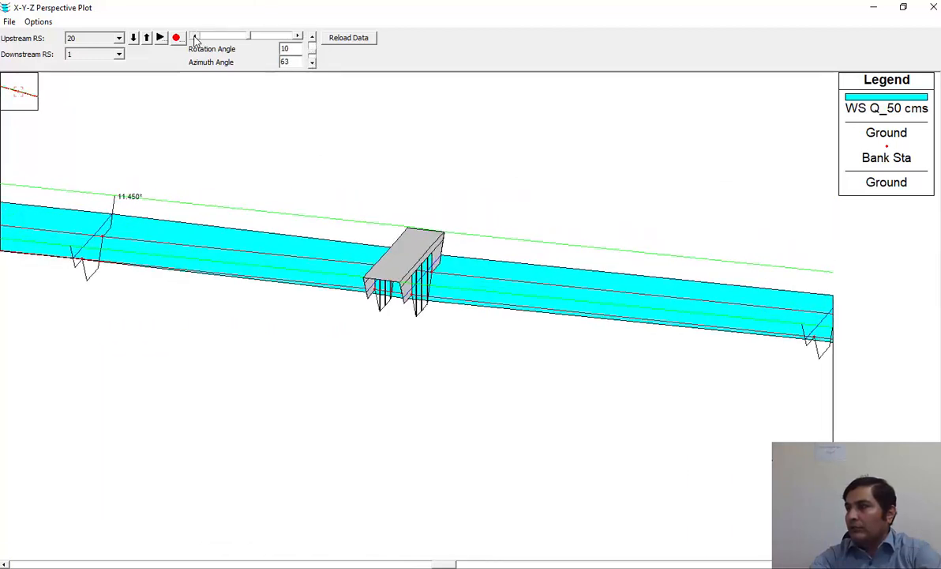
{"action": "left_click", "coordinate": [195, 37]}
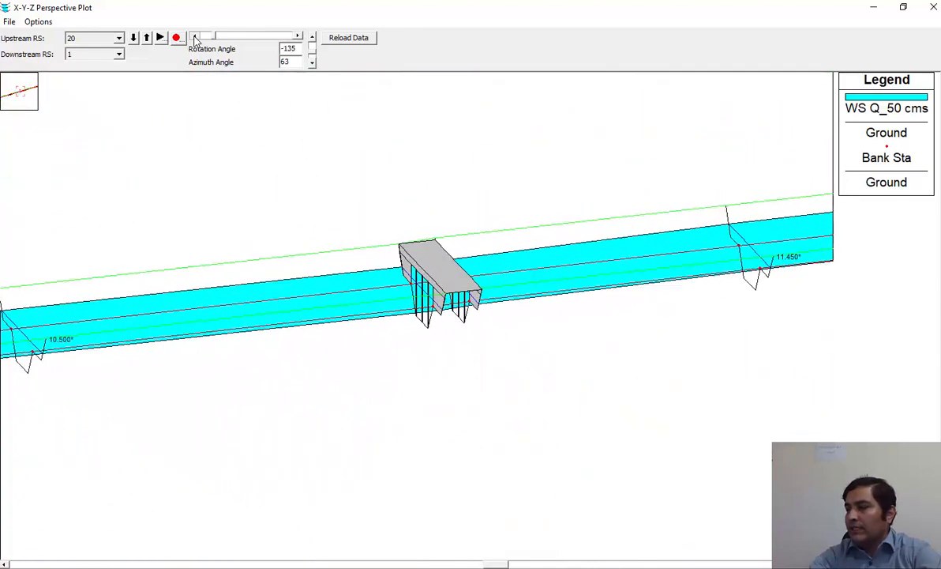
{"action": "left_click", "coordinate": [298, 37]}
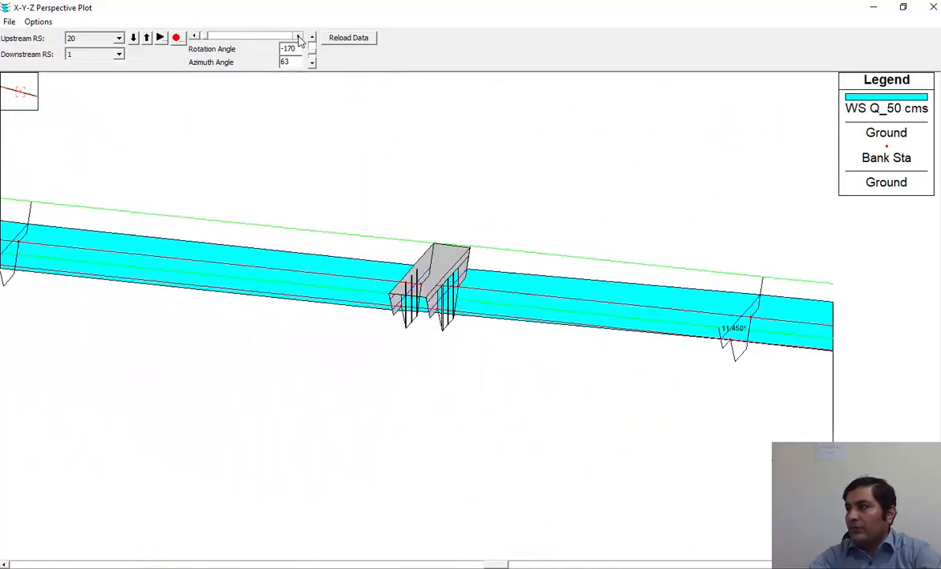
{"action": "left_click", "coordinate": [298, 37]}
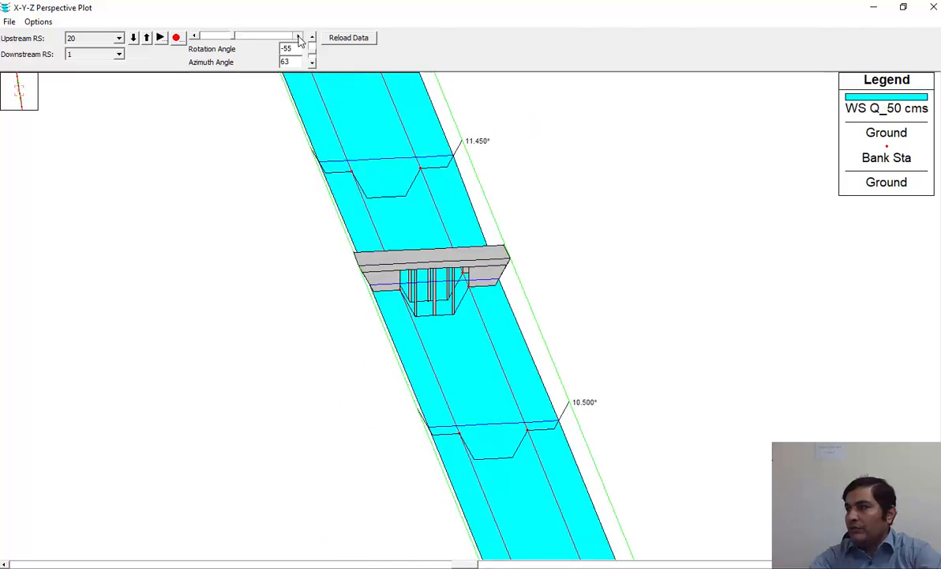
{"action": "left_click", "coordinate": [298, 38]}
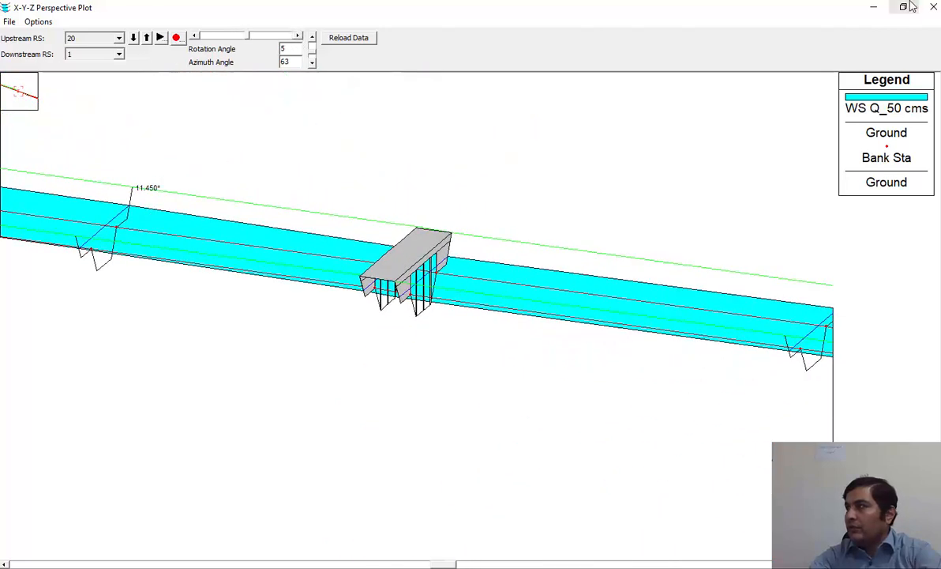
{"action": "left_click", "coordinate": [934, 11]}
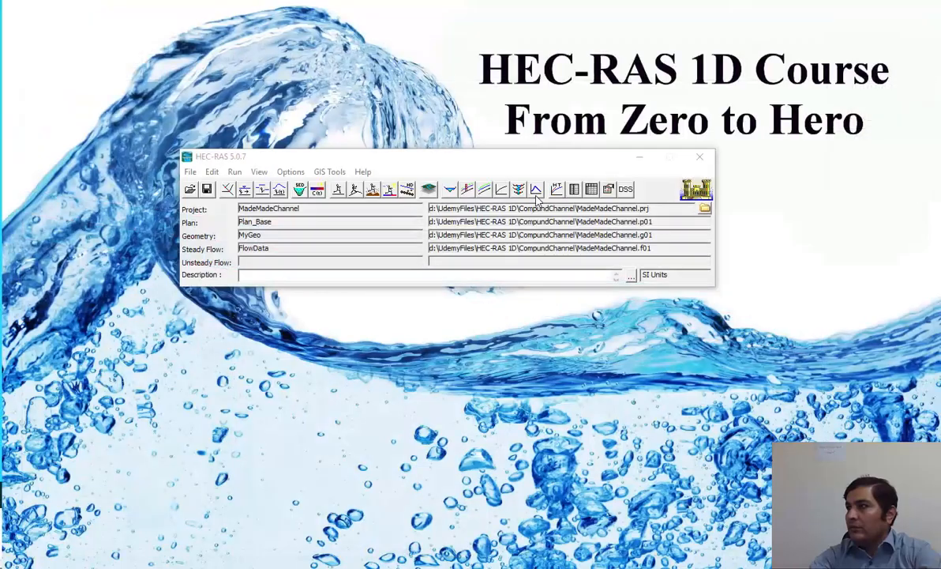
Open the pier data of the bridge at river station 11 from the geometric data, at pier 1's floating debris width.
{"action": "left_click", "coordinate": [228, 190]}
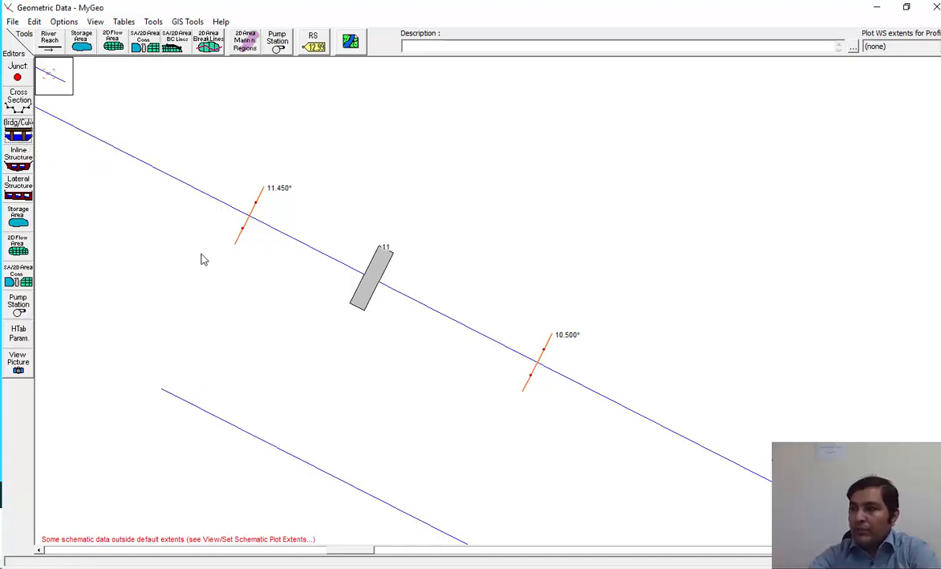
{"action": "left_click", "coordinate": [19, 128]}
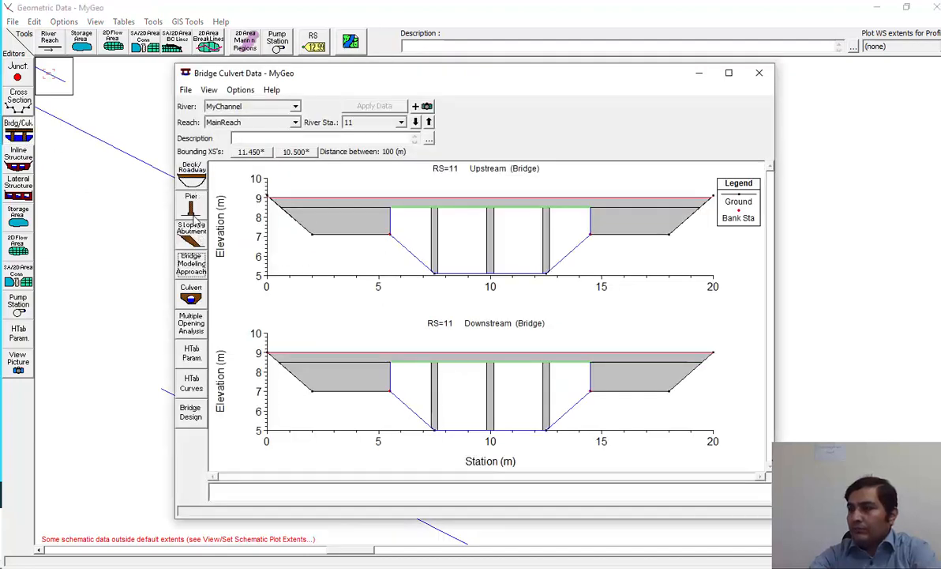
{"action": "left_click", "coordinate": [198, 209]}
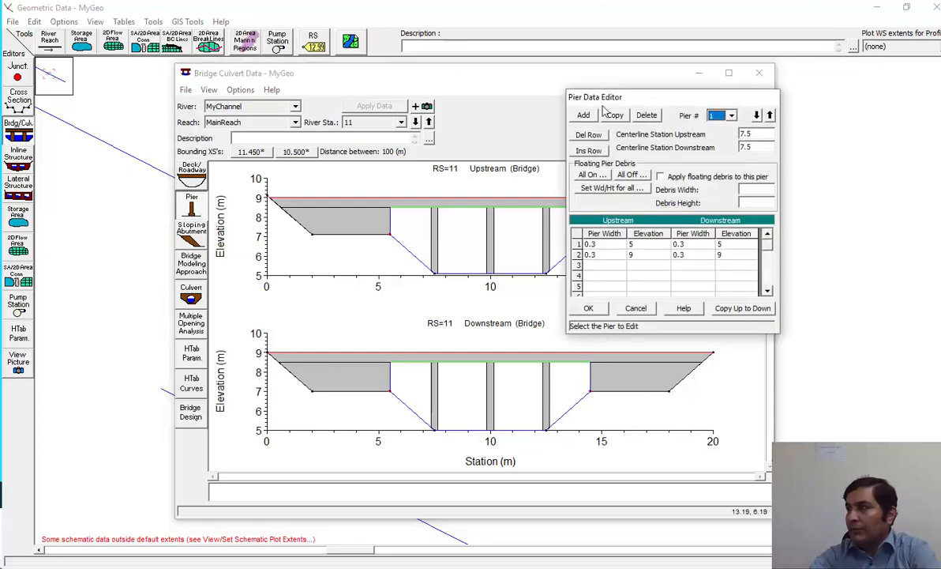
{"action": "left_click_drag", "start_coordinate": [603, 99], "coordinate": [317, 117]}
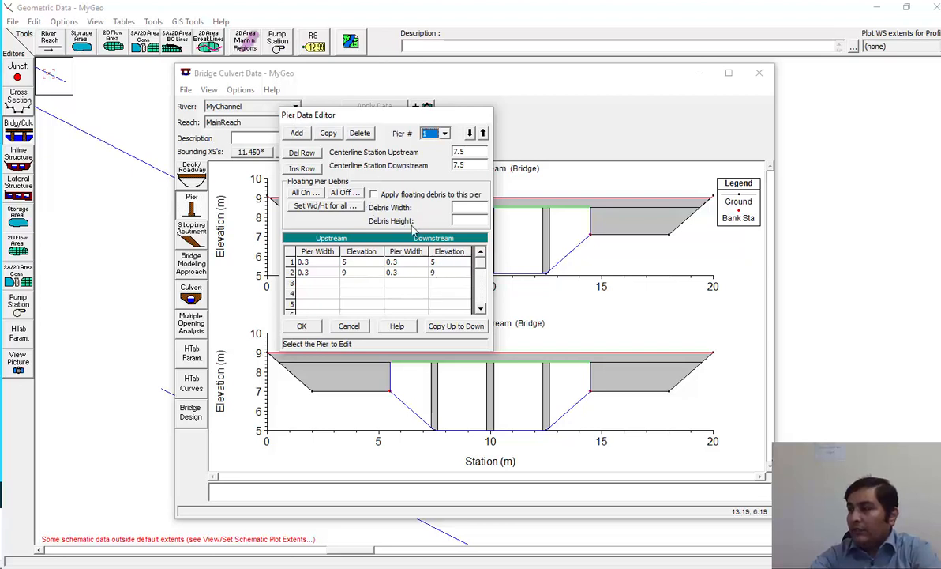
{"action": "left_click", "coordinate": [462, 208]}
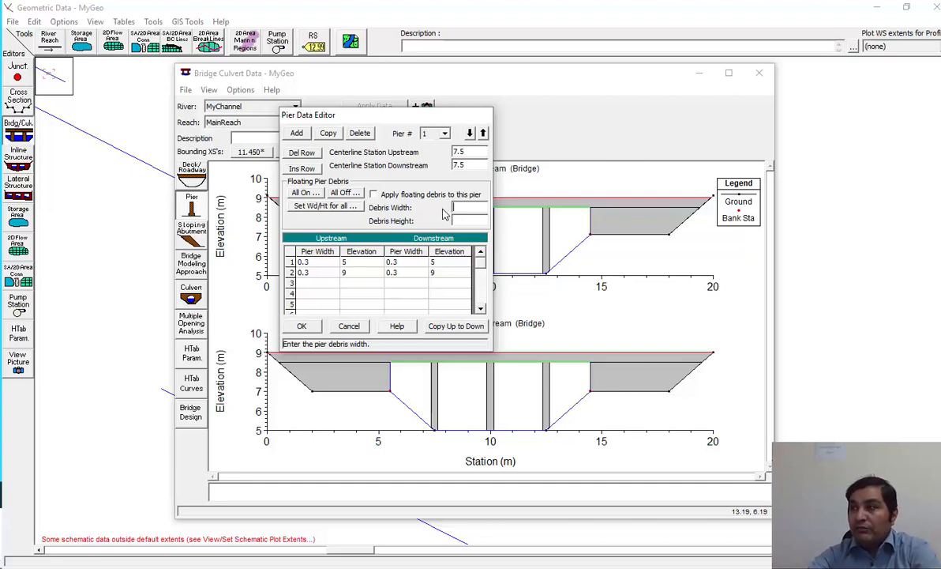
Switch to the Word bridge sketch and delete both abutment shapes and the two vertical double arrows.
{"action": "left_click", "coordinate": [599, 562]}
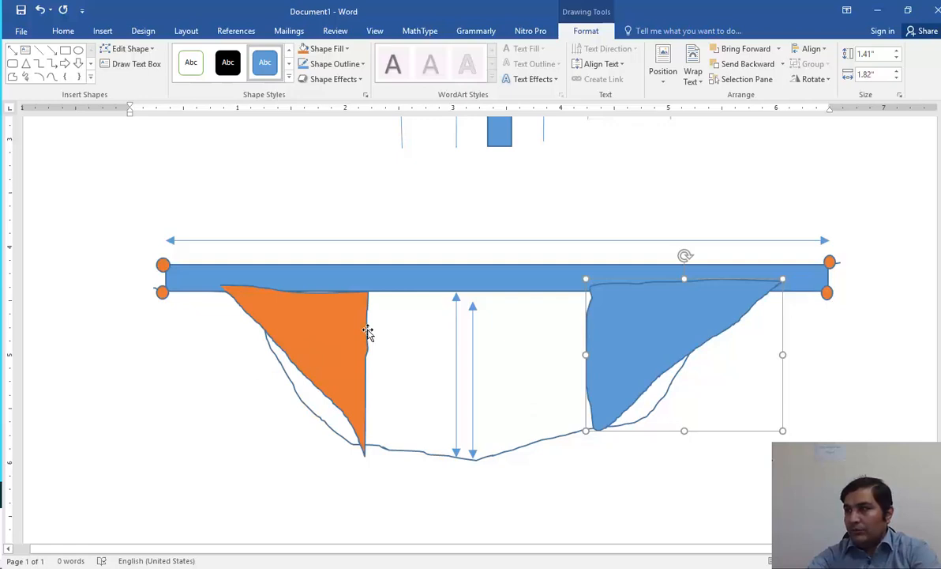
{"action": "left_click", "coordinate": [368, 332]}
{"action": "key", "text": "Delete"}
{"action": "left_click", "coordinate": [405, 334]}
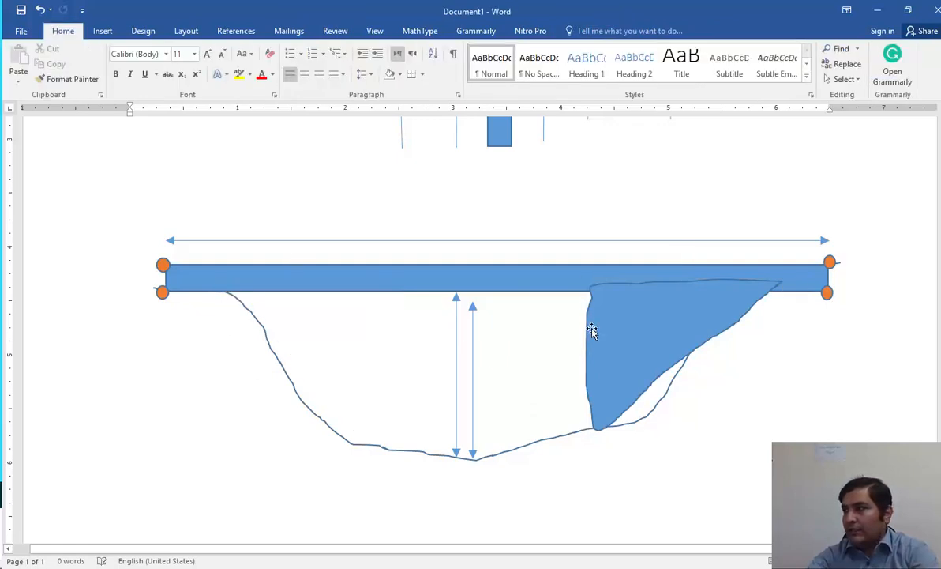
{"action": "left_click", "coordinate": [592, 330]}
{"action": "key", "text": "Delete"}
{"action": "left_click", "coordinate": [472, 350]}
{"action": "key", "text": "Delete"}
{"action": "left_click", "coordinate": [455, 349]}
{"action": "key", "text": "Delete"}
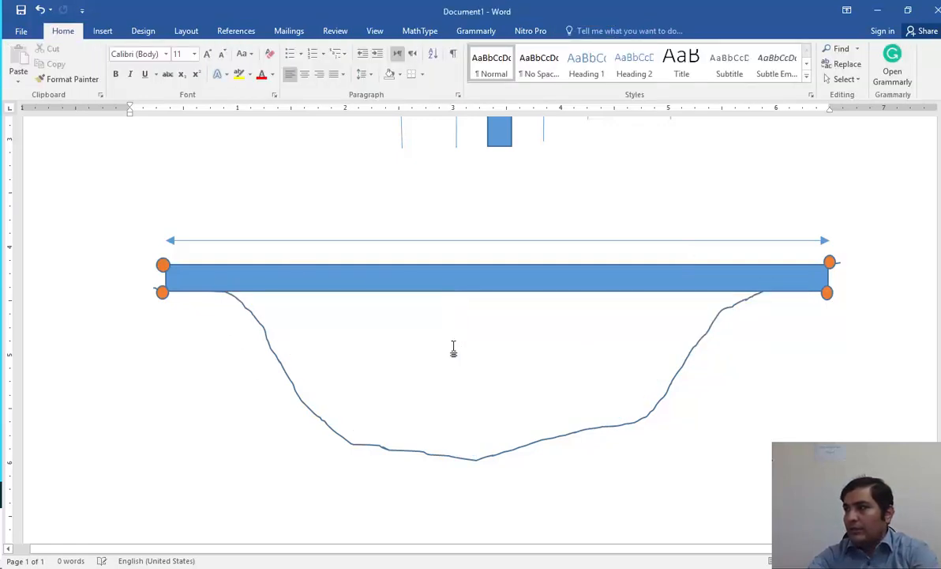
Draw three vertical rectangular piers from the deck to the riverbed, the first about 1.46" by 0.23" and the middle one about 1.51" by 0.25".
{"action": "left_click", "coordinate": [102, 32]}
{"action": "left_click", "coordinate": [183, 69]}
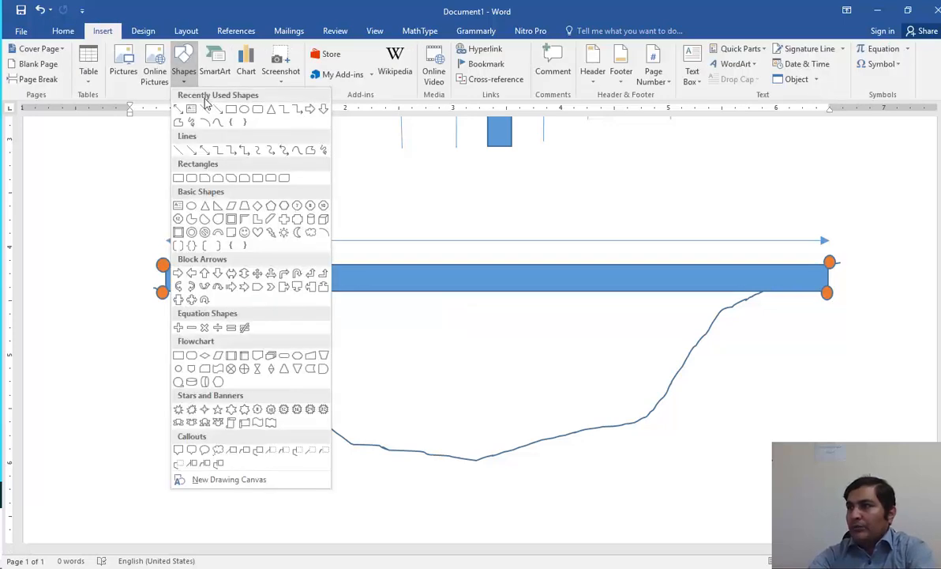
{"action": "left_click", "coordinate": [213, 106]}
{"action": "left_click_drag", "start_coordinate": [405, 292], "coordinate": [381, 450]}
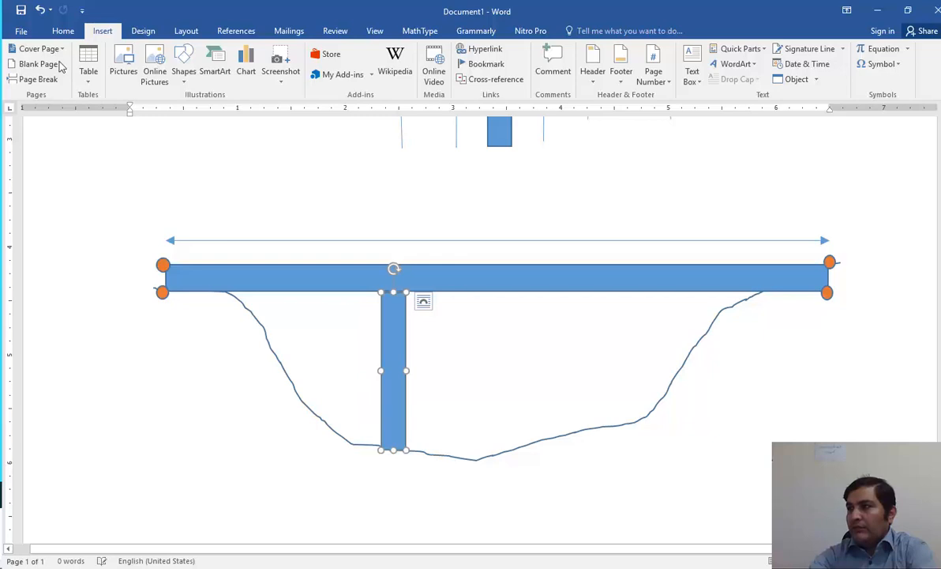
{"action": "left_click", "coordinate": [65, 49]}
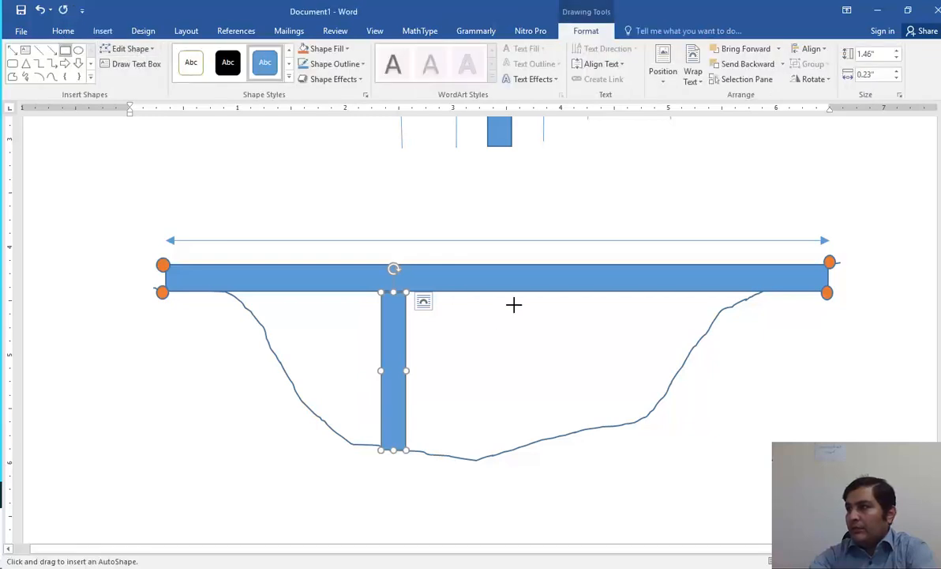
{"action": "left_click_drag", "start_coordinate": [514, 291], "coordinate": [488, 453]}
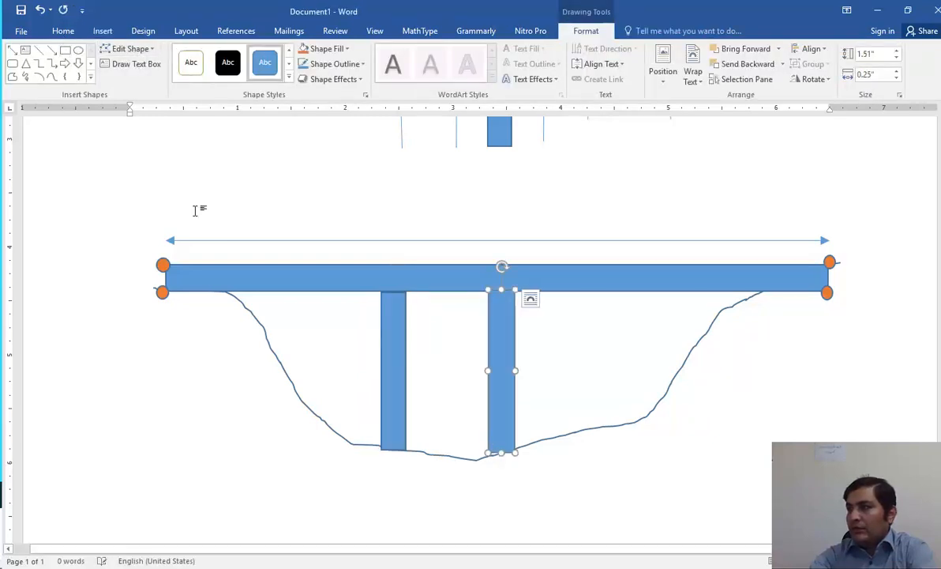
{"action": "left_click", "coordinate": [65, 49]}
{"action": "left_click_drag", "start_coordinate": [631, 293], "coordinate": [620, 430]}
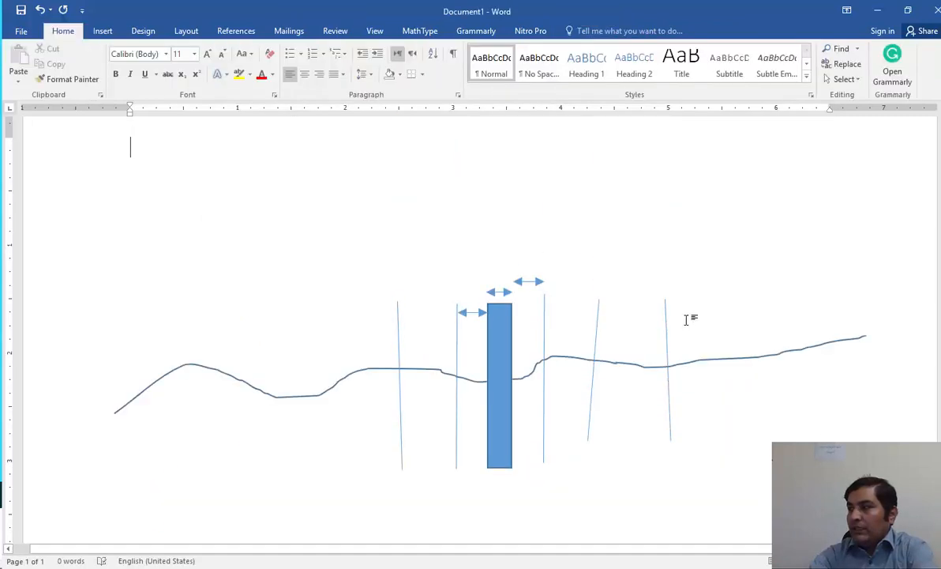
Shift the middle pier of the bridge sketch slightly to the right and deselect it.
{"action": "scroll", "coordinate": [687, 319], "scroll_direction": "down", "scroll_amount": 7}
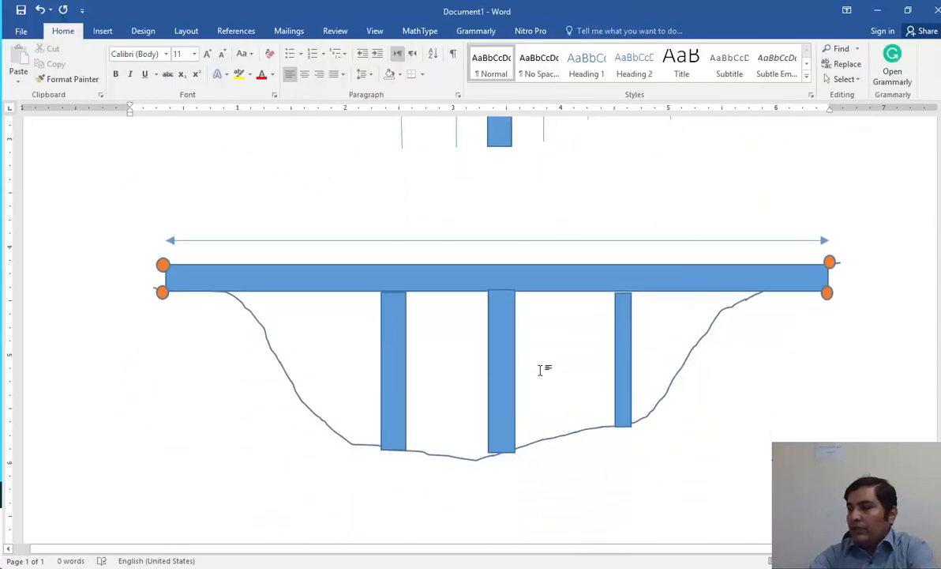
{"action": "left_click_drag", "start_coordinate": [504, 361], "coordinate": [510, 362]}
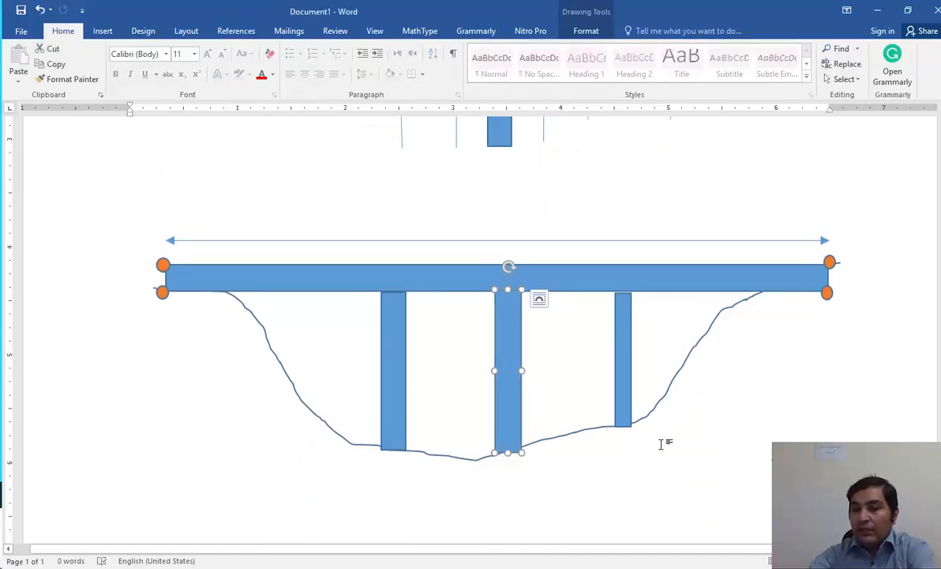
{"action": "left_click", "coordinate": [665, 446]}
Draw a horizontal debris rectangle across each pier, about 0.23" by 0.77" on the first and 0.28" by 0.72" on the middle one.
{"action": "scroll", "coordinate": [660, 390], "scroll_direction": "down", "scroll_amount": 6}
{"action": "scroll", "coordinate": [661, 391], "scroll_direction": "down", "scroll_amount": 3}
{"action": "left_click", "coordinate": [103, 31]}
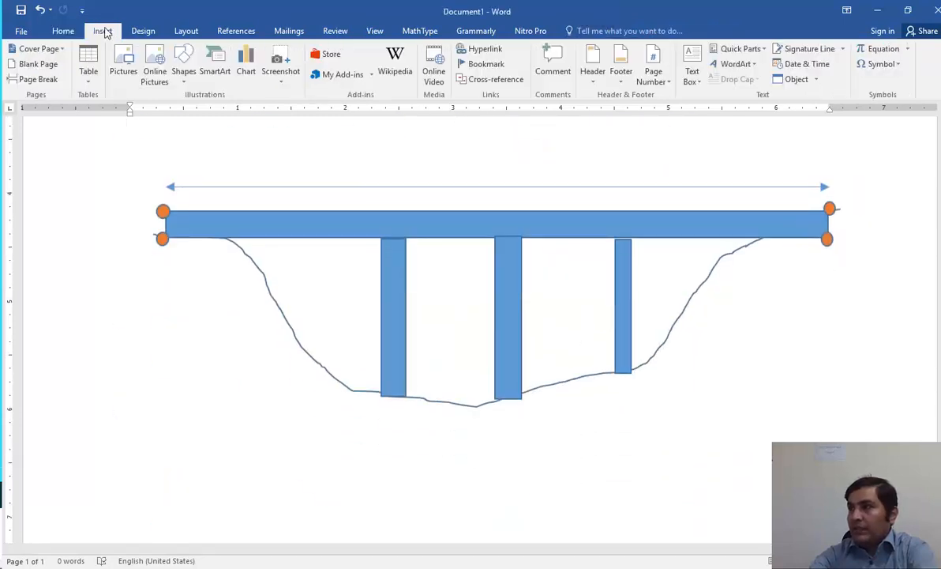
{"action": "left_click", "coordinate": [180, 72]}
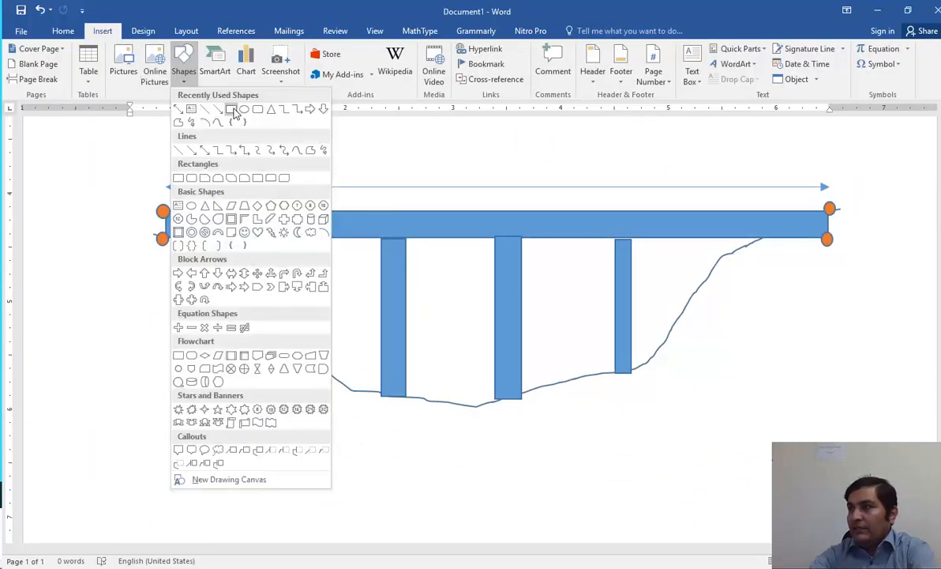
{"action": "left_click", "coordinate": [221, 122]}
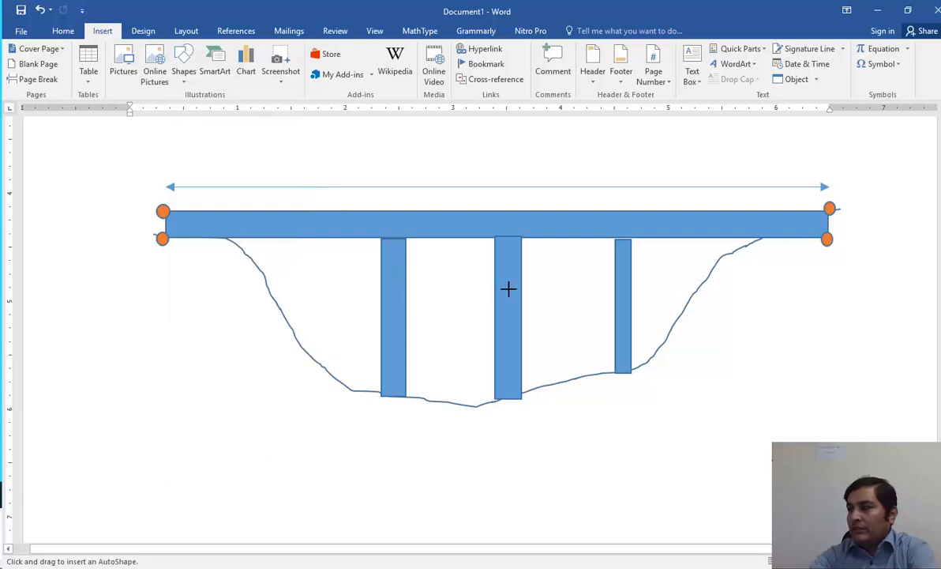
{"action": "left_click_drag", "start_coordinate": [431, 276], "coordinate": [347, 301]}
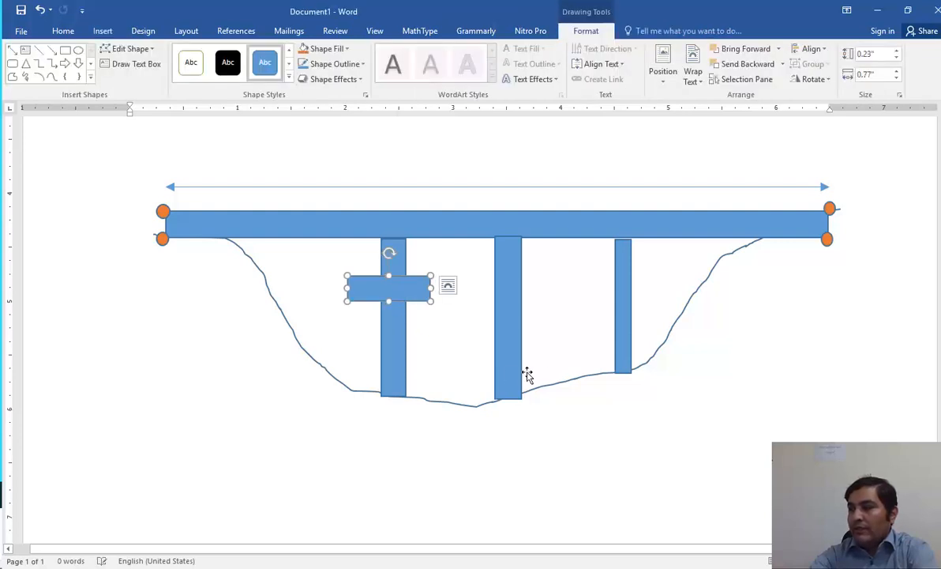
{"action": "left_click", "coordinate": [66, 49]}
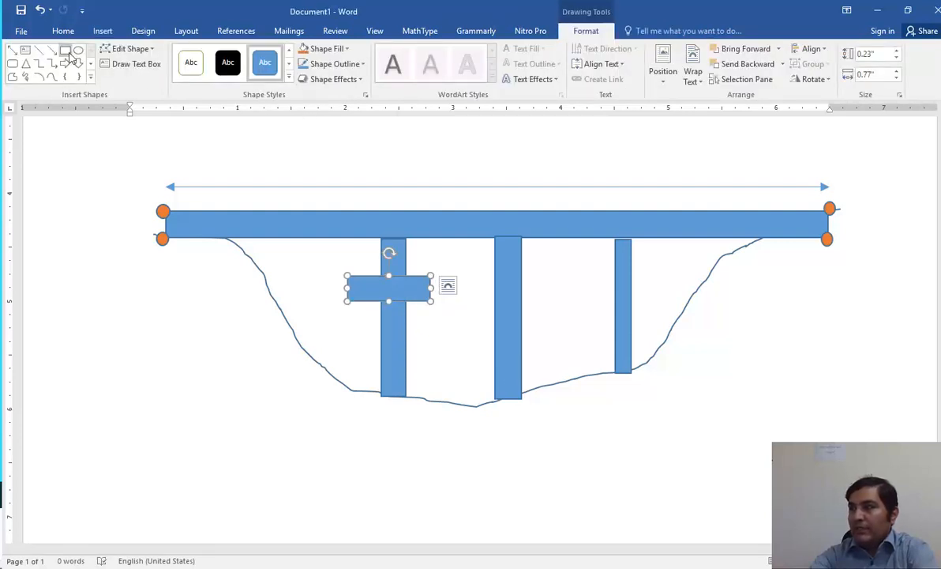
{"action": "mouse_move", "coordinate": [547, 271]}
{"action": "left_mouse_down"}
{"action": "mouse_move", "coordinate": [458, 307]}
{"action": "mouse_move", "coordinate": [469, 301]}
{"action": "left_mouse_up"}
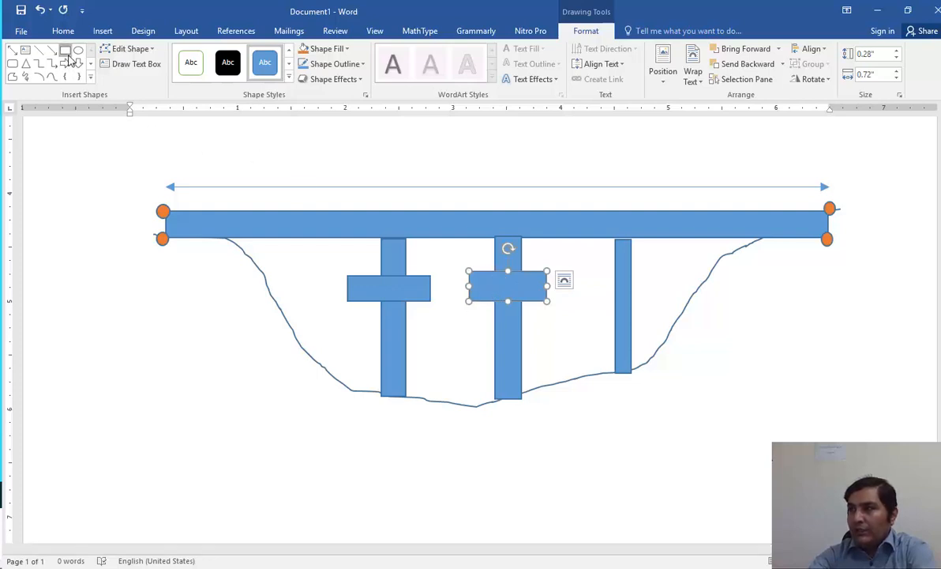
{"action": "left_click", "coordinate": [65, 50]}
{"action": "left_click_drag", "start_coordinate": [655, 269], "coordinate": [574, 297]}
Move the middle pier's debris rectangle slightly down and the first pier's debris rectangle slightly up.
{"action": "scroll", "coordinate": [719, 365], "scroll_direction": "up", "scroll_amount": 7}
{"action": "left_click", "coordinate": [710, 356]}
{"action": "scroll", "coordinate": [703, 339], "scroll_direction": "down", "scroll_amount": 8}
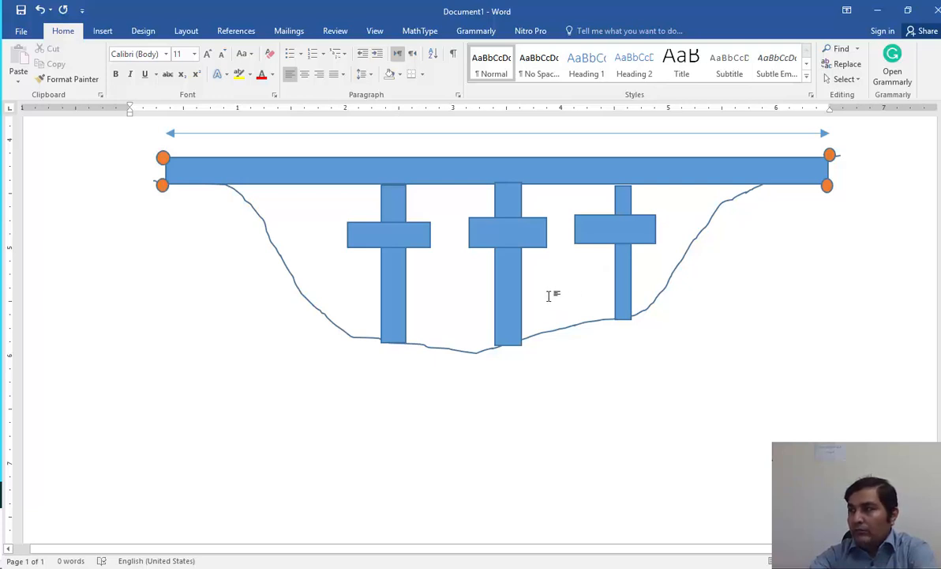
{"action": "scroll", "coordinate": [550, 295], "scroll_direction": "up", "scroll_amount": 1}
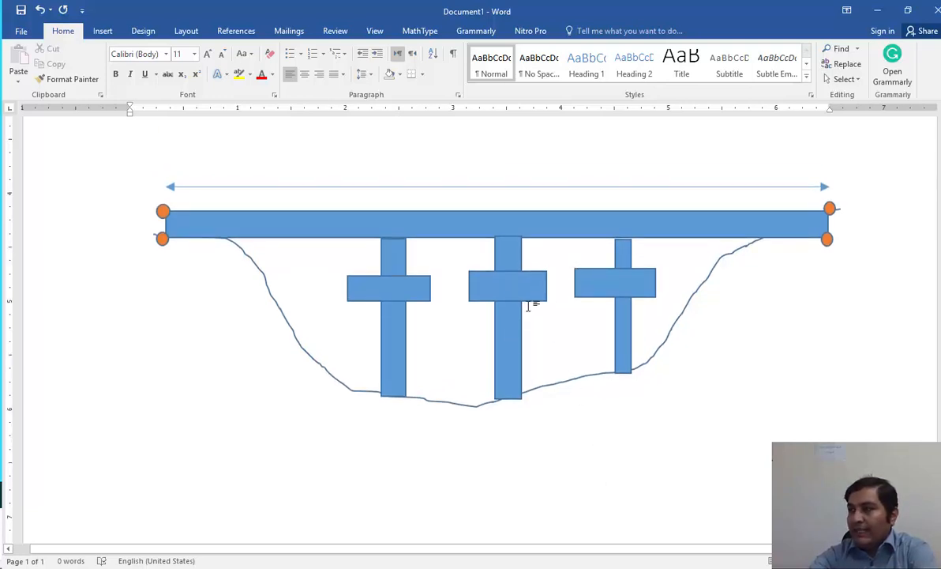
{"action": "left_click_drag", "start_coordinate": [510, 287], "coordinate": [508, 296]}
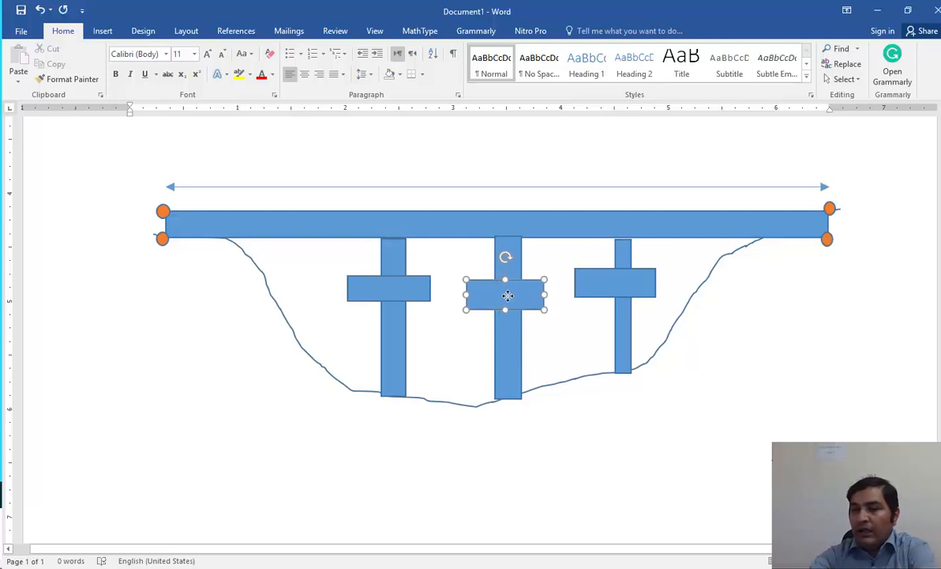
{"action": "mouse_move", "coordinate": [420, 288]}
{"action": "left_mouse_down"}
{"action": "mouse_move", "coordinate": [403, 282]}
{"action": "mouse_move", "coordinate": [419, 278]}
{"action": "left_mouse_up"}
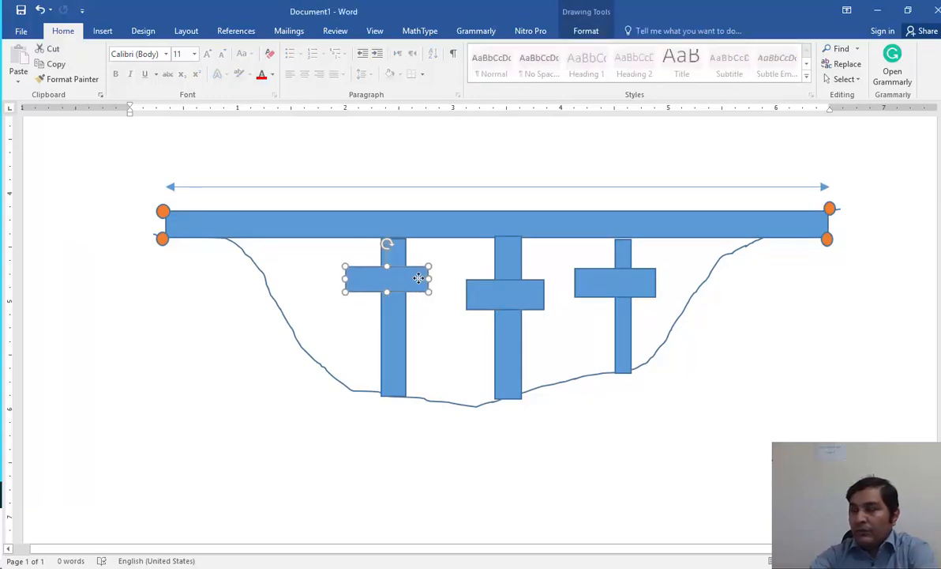
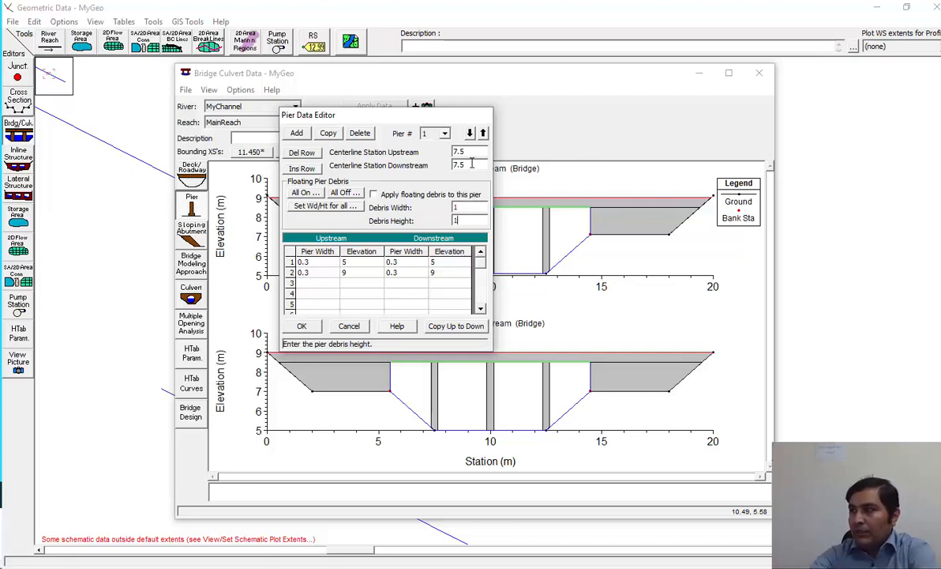
In the HEC-RAS pier data, set pier 1's debris width to 2 and turn on floating debris for all piers.
{"action": "double_click", "coordinate": [459, 207]}
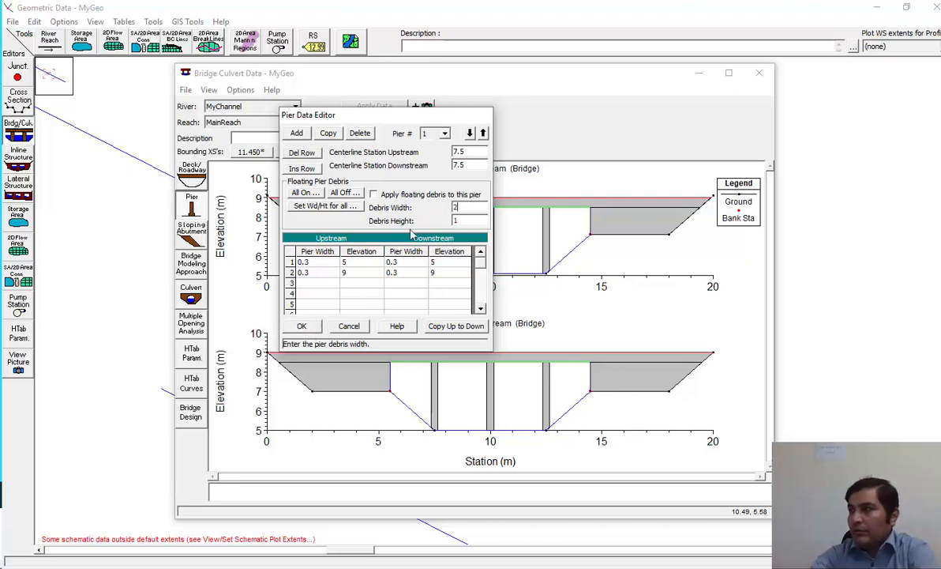
{"action": "left_click", "coordinate": [373, 194]}
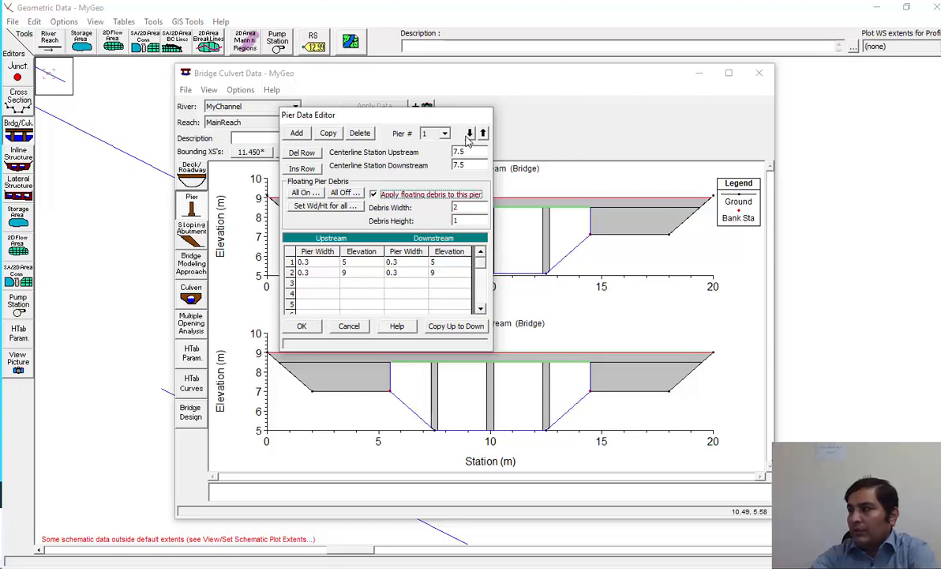
{"action": "left_click", "coordinate": [311, 193]}
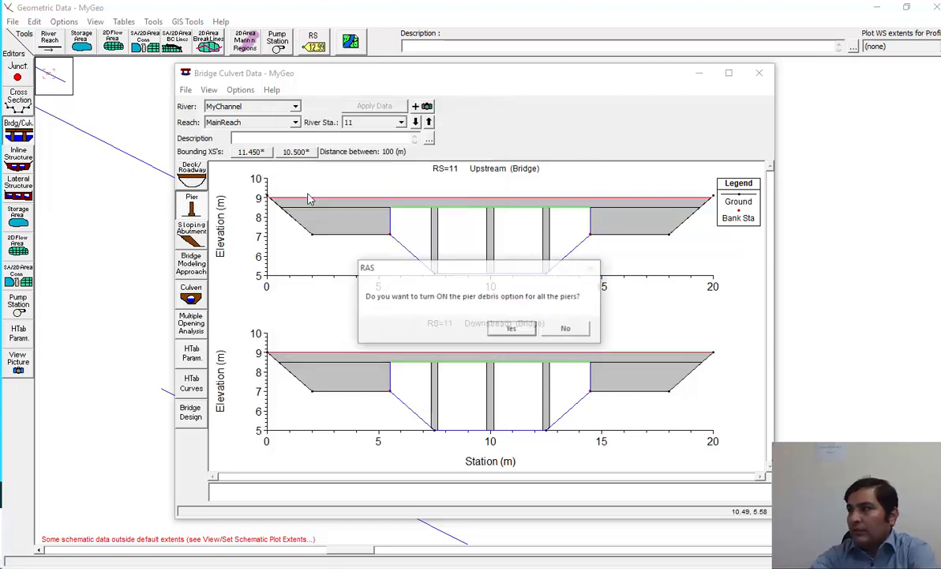
{"action": "left_click", "coordinate": [515, 329]}
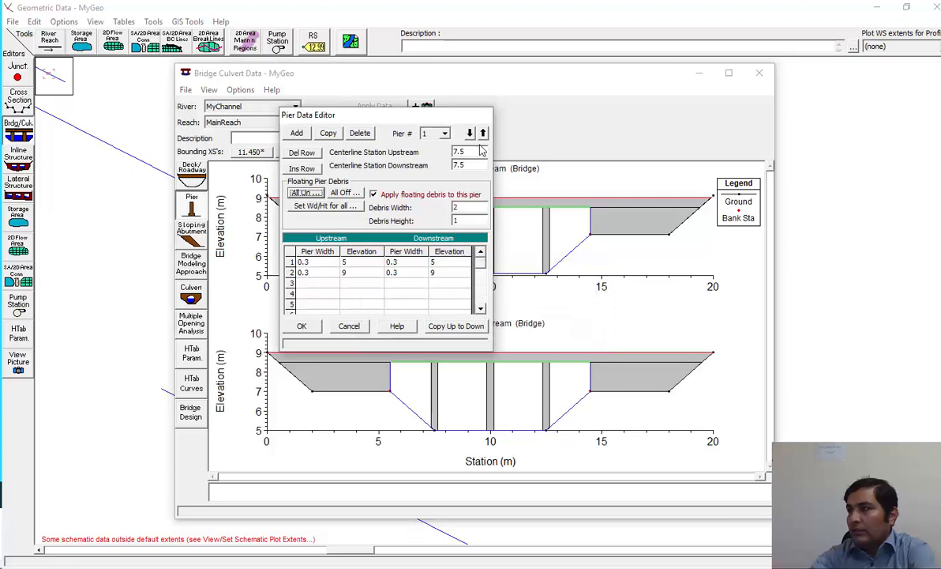
Set pier 2's floating debris width to 2 and height to 1.
{"action": "left_click", "coordinate": [470, 134]}
{"action": "left_click", "coordinate": [463, 207]}
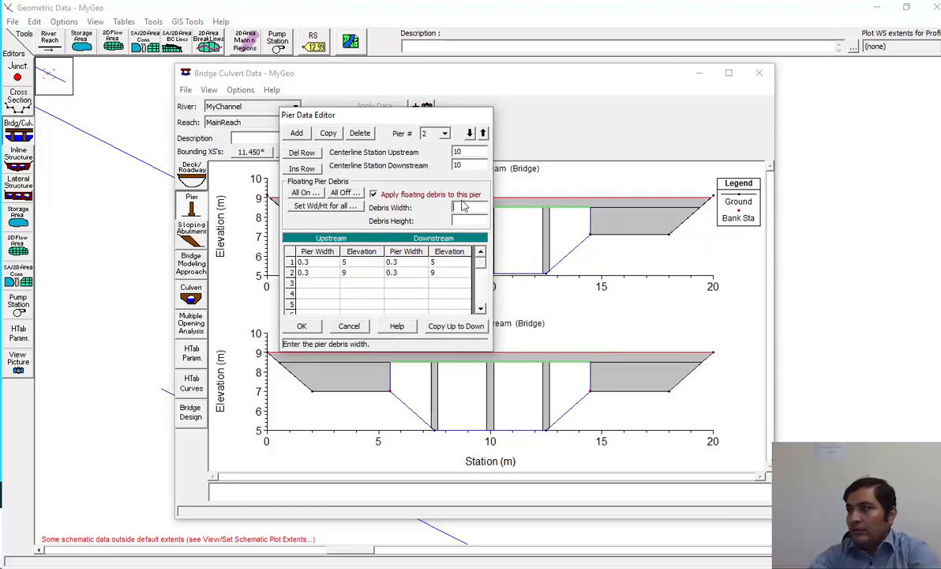
{"action": "type", "text": "2"}
{"action": "left_click", "coordinate": [470, 219]}
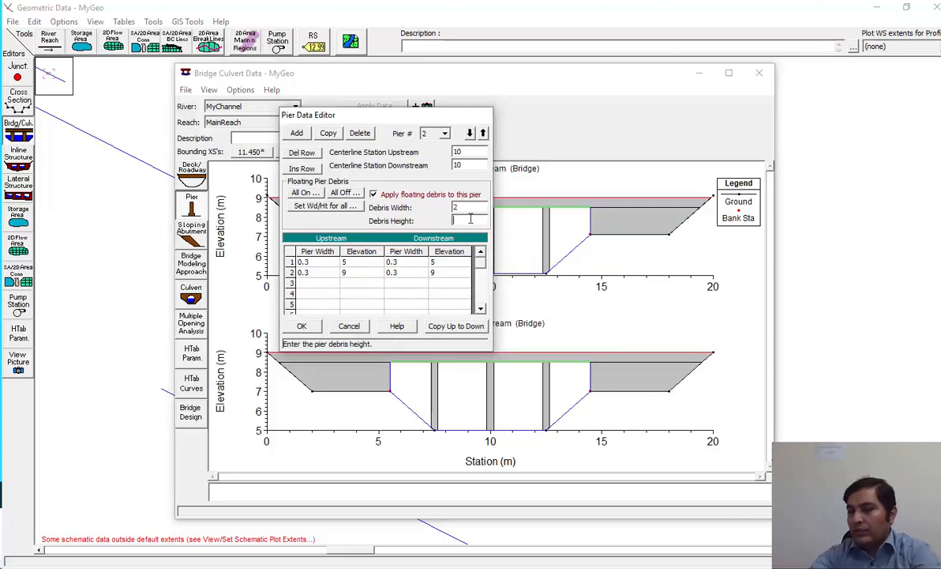
{"action": "type", "text": "1"}
Set pier 3's floating debris width to 2 and height to 1, and accept the pier data.
{"action": "left_click", "coordinate": [470, 133]}
{"action": "left_click", "coordinate": [458, 207]}
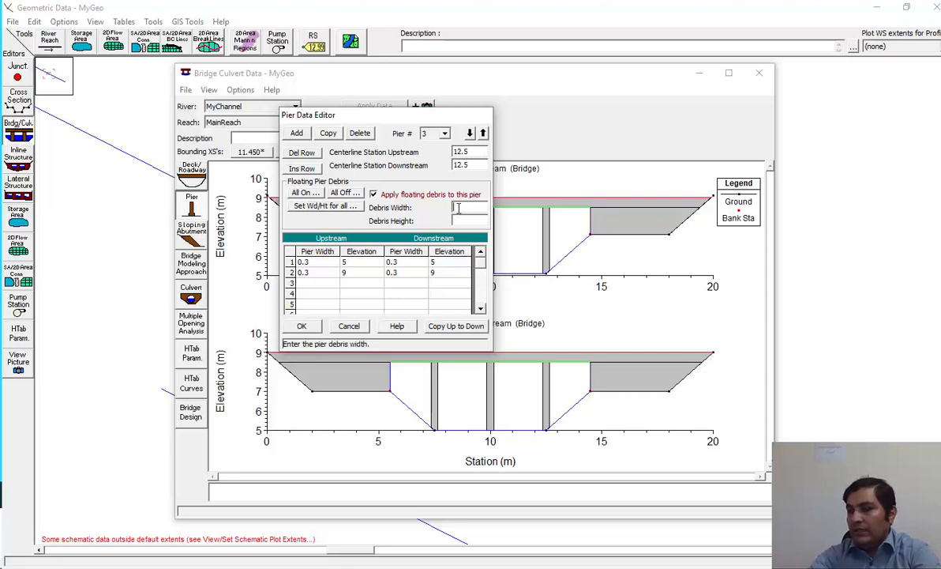
{"action": "left_click", "coordinate": [466, 221]}
{"action": "type", "text": "1"}
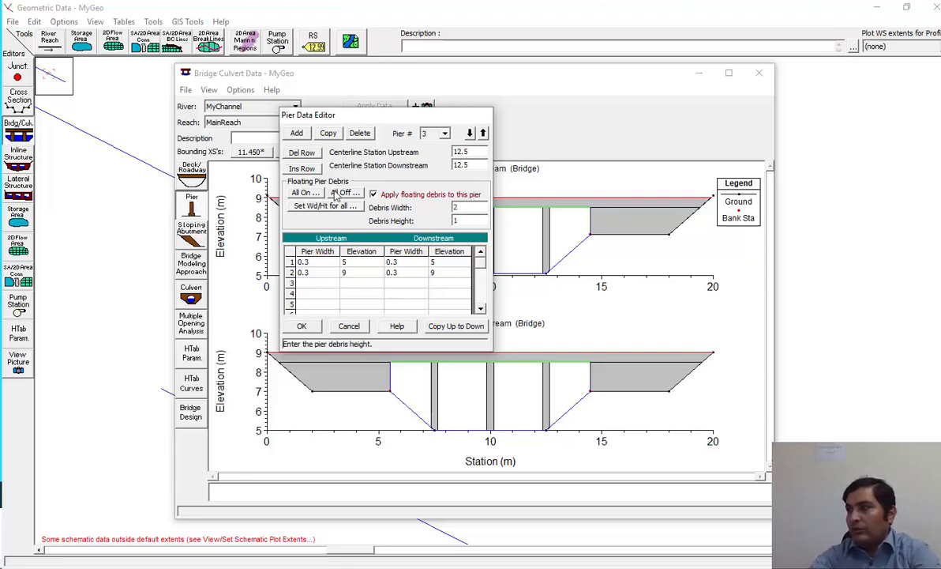
{"action": "left_click", "coordinate": [302, 326]}
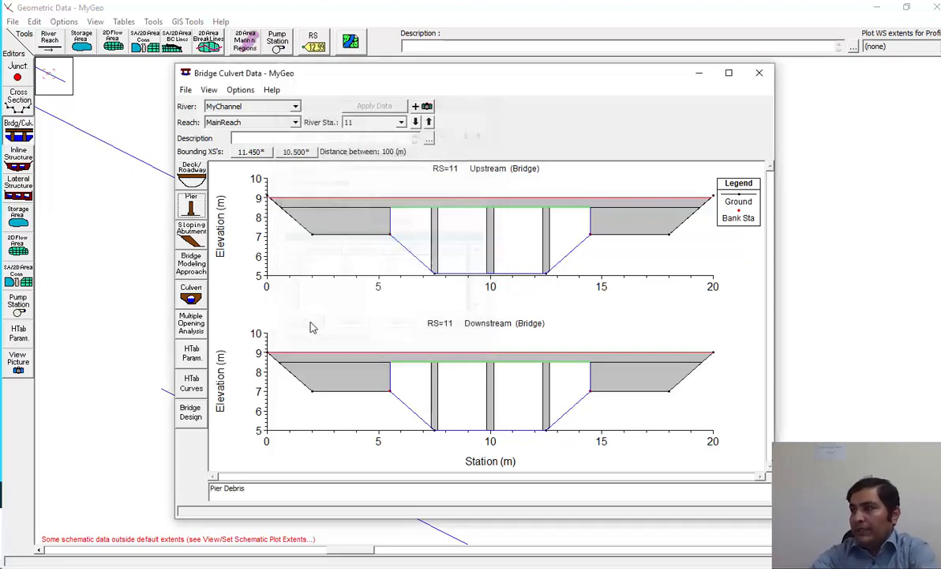
Close the bridge data, then save the geometry and close the geometric data editor.
{"action": "left_click", "coordinate": [759, 72]}
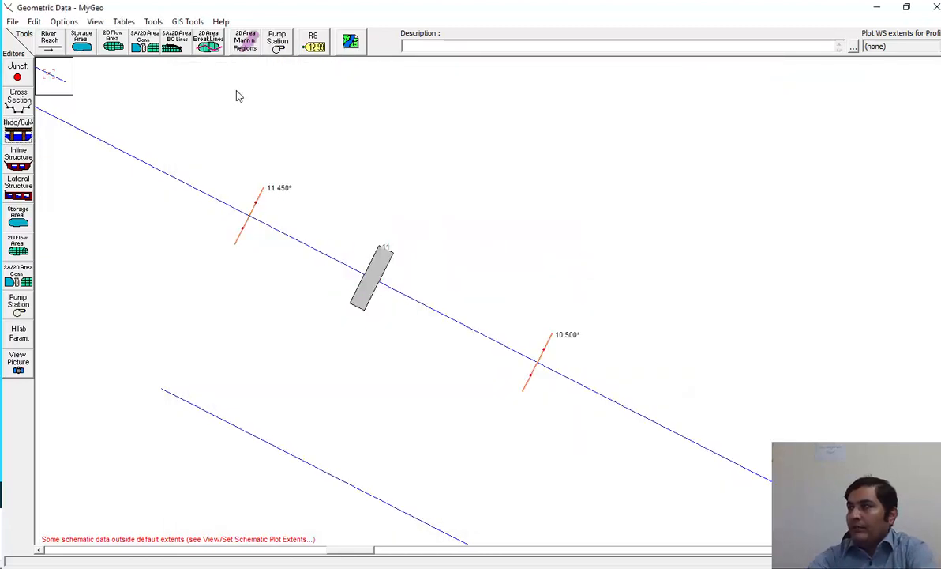
{"action": "left_click", "coordinate": [13, 22]}
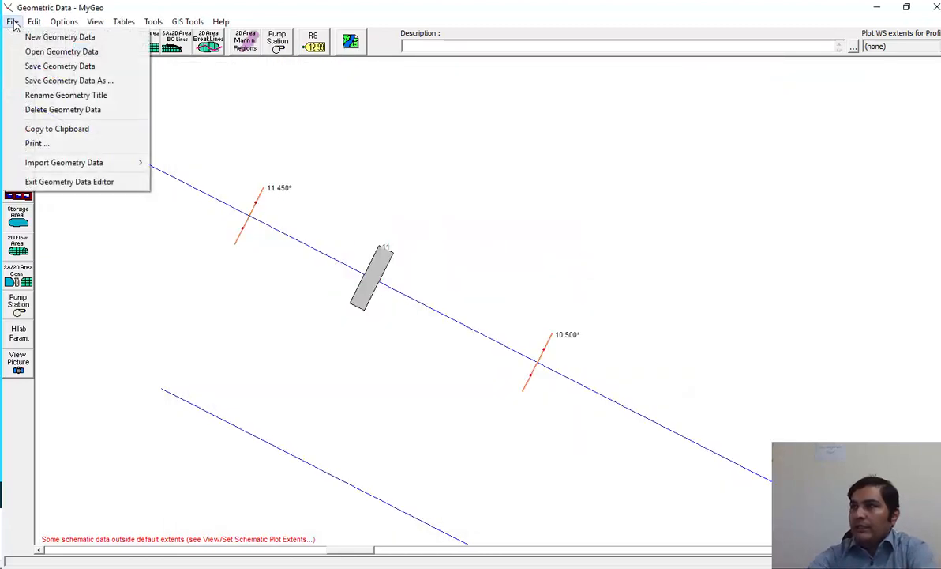
{"action": "left_click", "coordinate": [46, 66]}
{"action": "left_click", "coordinate": [935, 7]}
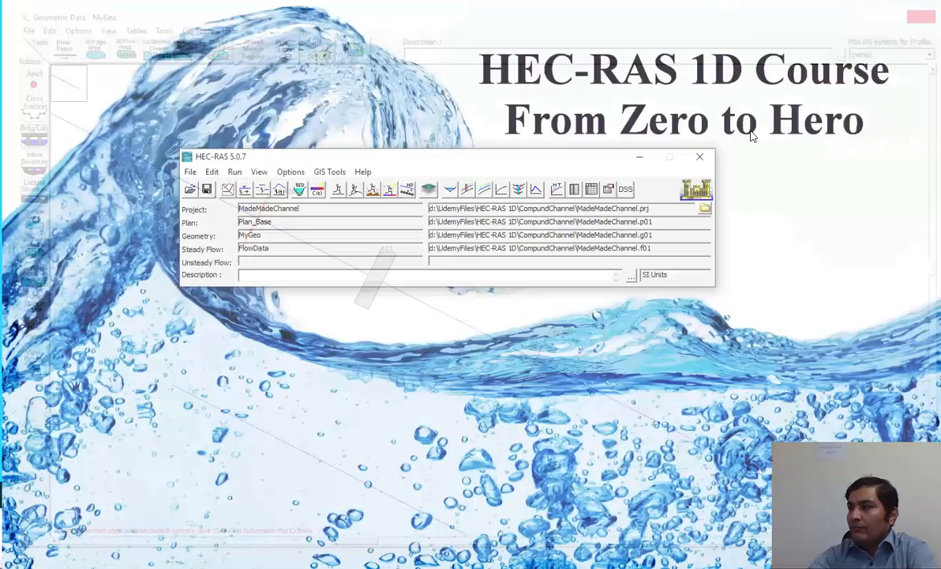
Compute the steady flow analysis for Plan_Base and close the computation and analysis windows.
{"action": "left_click", "coordinate": [337, 189]}
{"action": "left_click", "coordinate": [403, 313]}
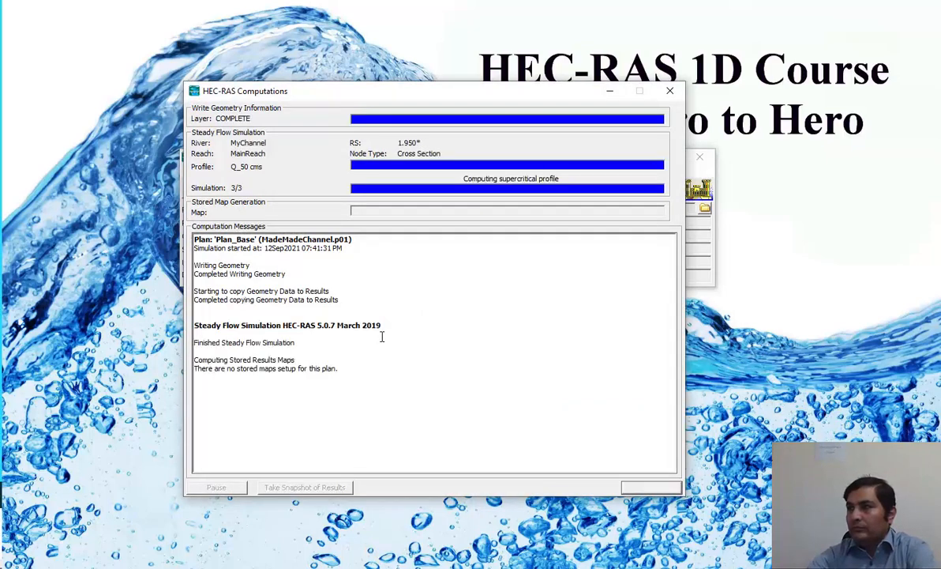
{"action": "left_click", "coordinate": [662, 489]}
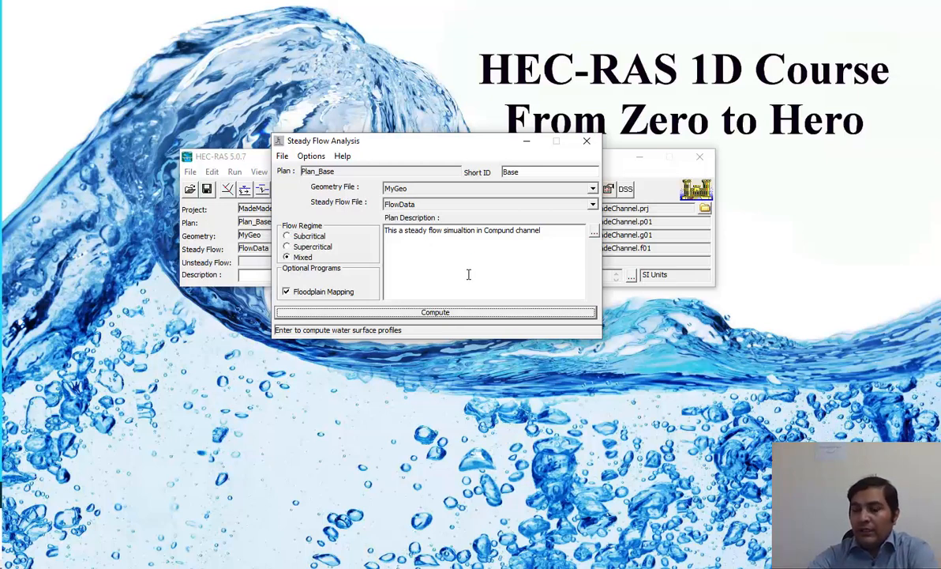
{"action": "left_click", "coordinate": [587, 141]}
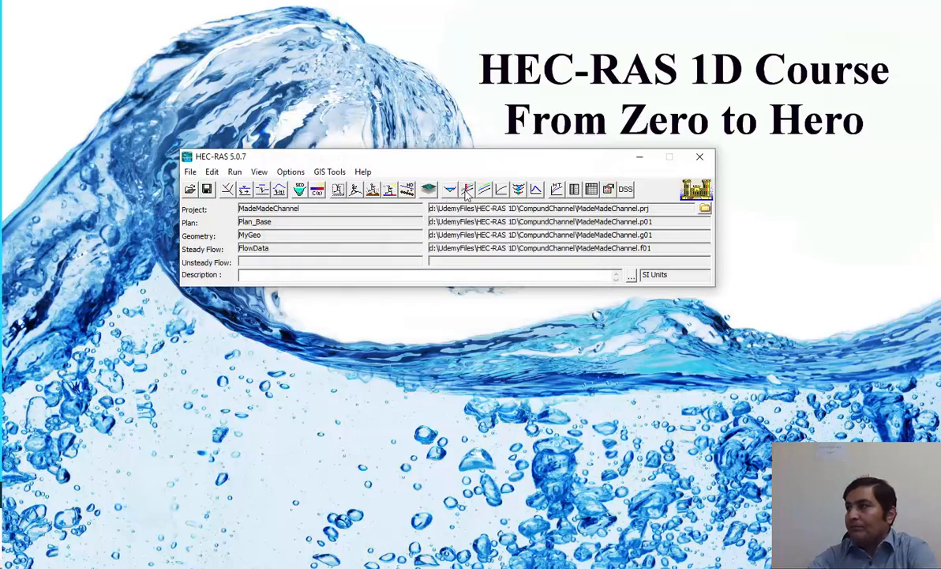
Open the cross section plot for the bridge at river station 11 and display all three flow profiles.
{"action": "left_click", "coordinate": [451, 191]}
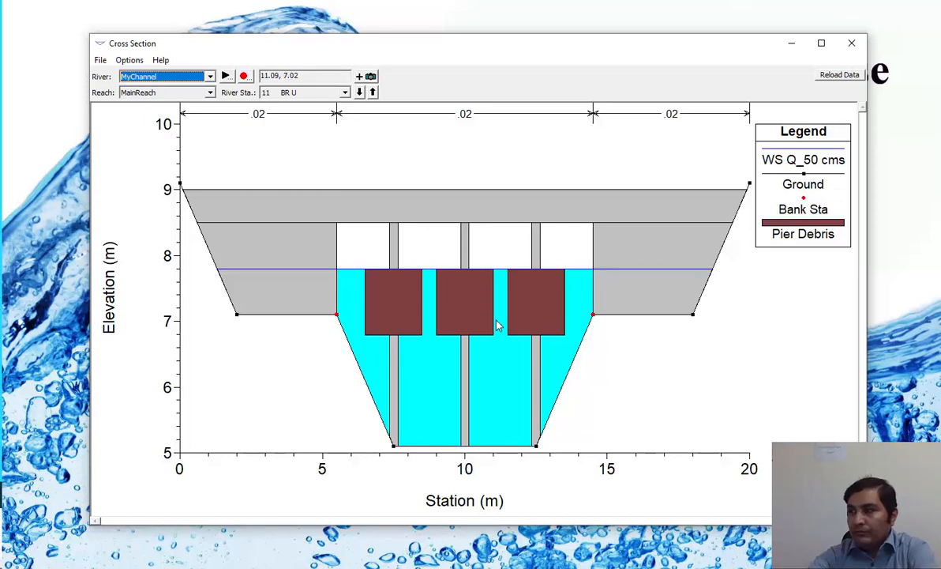
{"action": "right_click", "coordinate": [313, 148]}
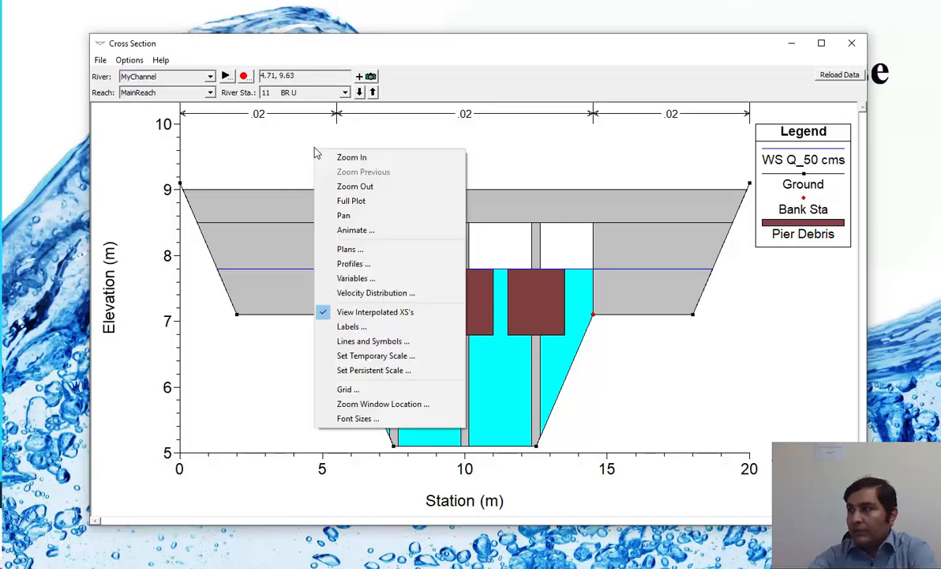
{"action": "left_click", "coordinate": [369, 266]}
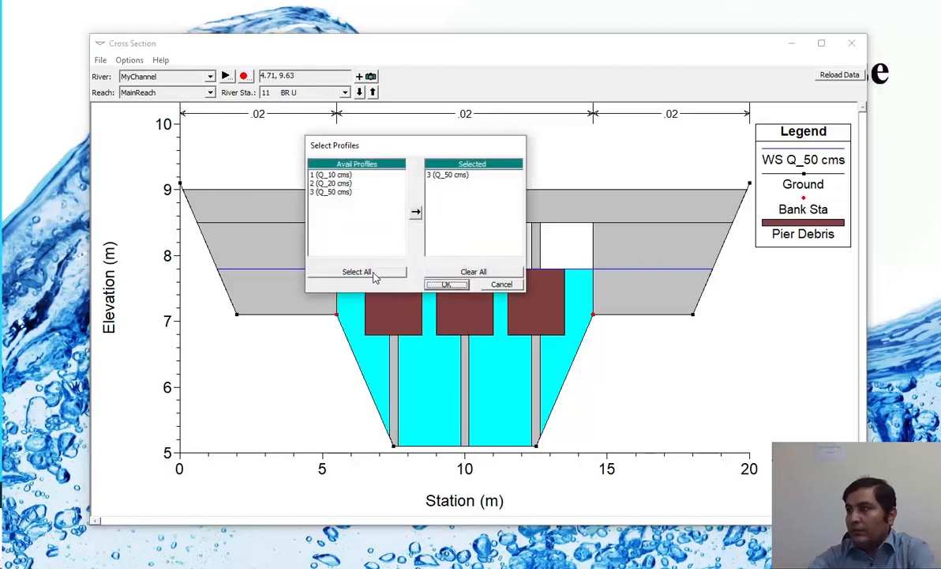
{"action": "left_click", "coordinate": [375, 273]}
{"action": "left_click", "coordinate": [447, 286]}
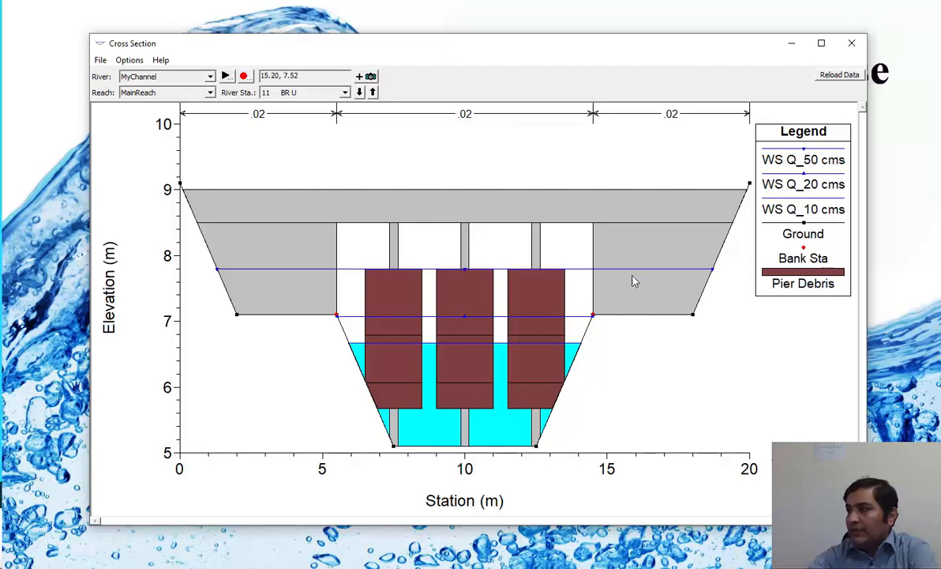
Limit the bridge cross section plot to the Q_50 cms profile, examine the pier debris, and close the plot.
{"action": "right_click", "coordinate": [375, 144]}
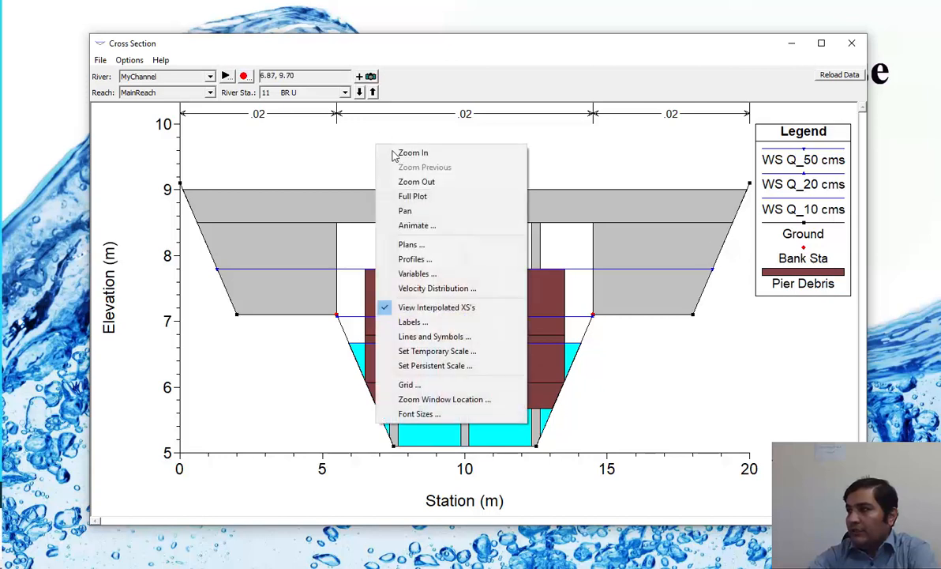
{"action": "left_click", "coordinate": [439, 261]}
{"action": "double_click", "coordinate": [446, 175]}
{"action": "double_click", "coordinate": [452, 175]}
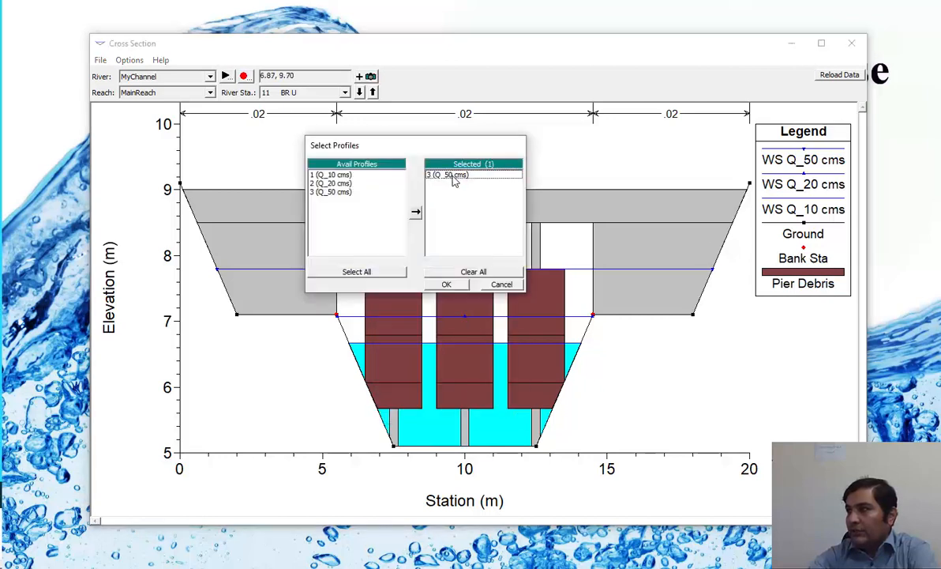
{"action": "left_click", "coordinate": [448, 284]}
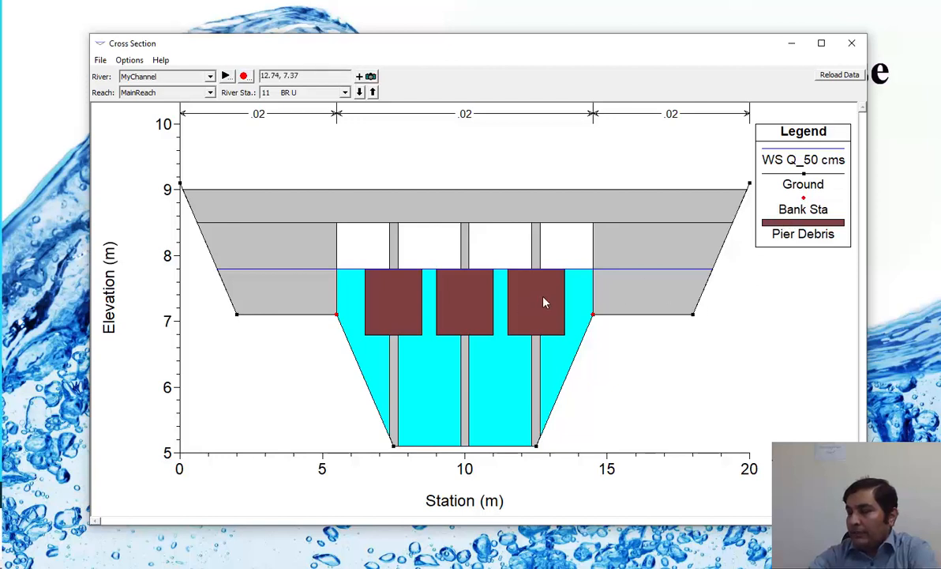
{"action": "left_click", "coordinate": [851, 43]}
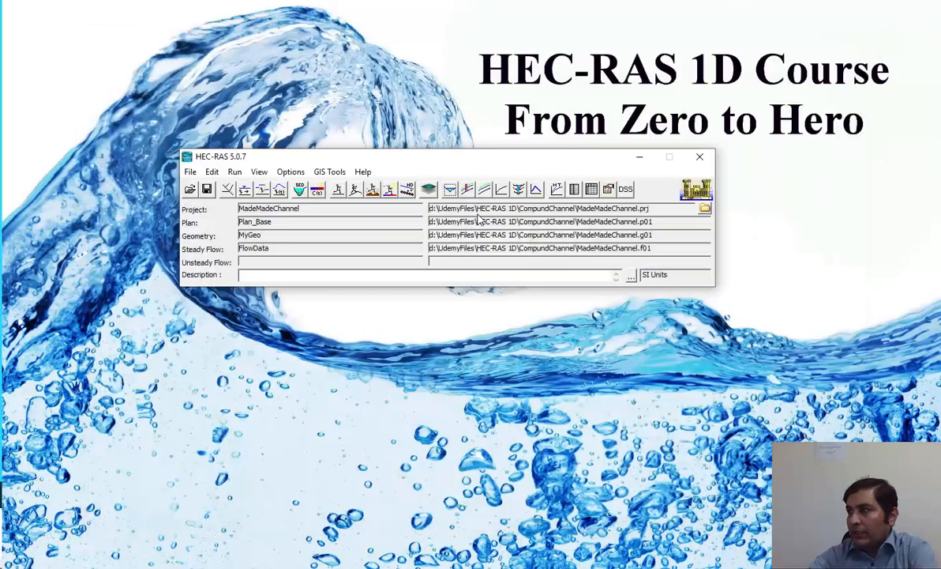
Open the water surface profile plot for MainReach and display the Q_10, Q_20 and Q_50 cms profiles.
{"action": "left_click", "coordinate": [467, 189]}
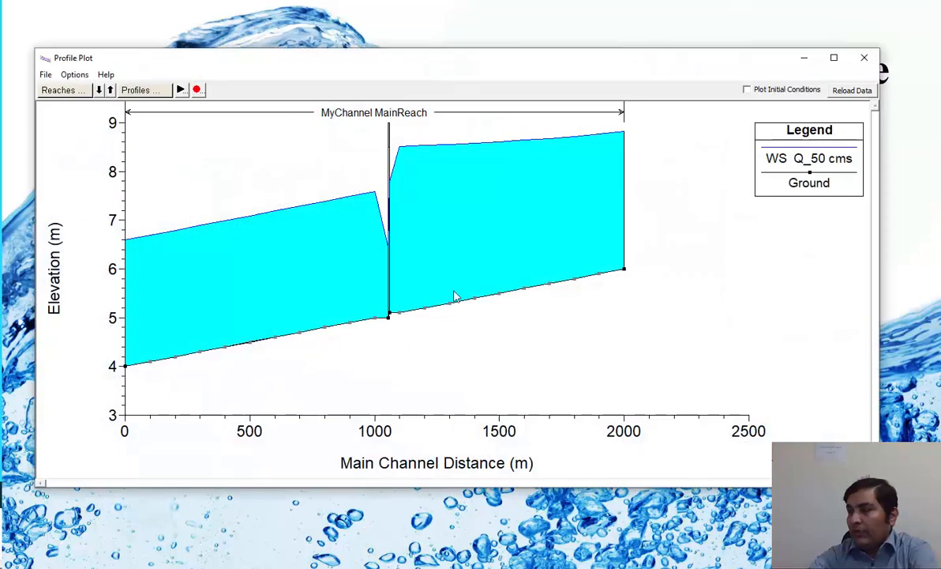
{"action": "right_click", "coordinate": [319, 157]}
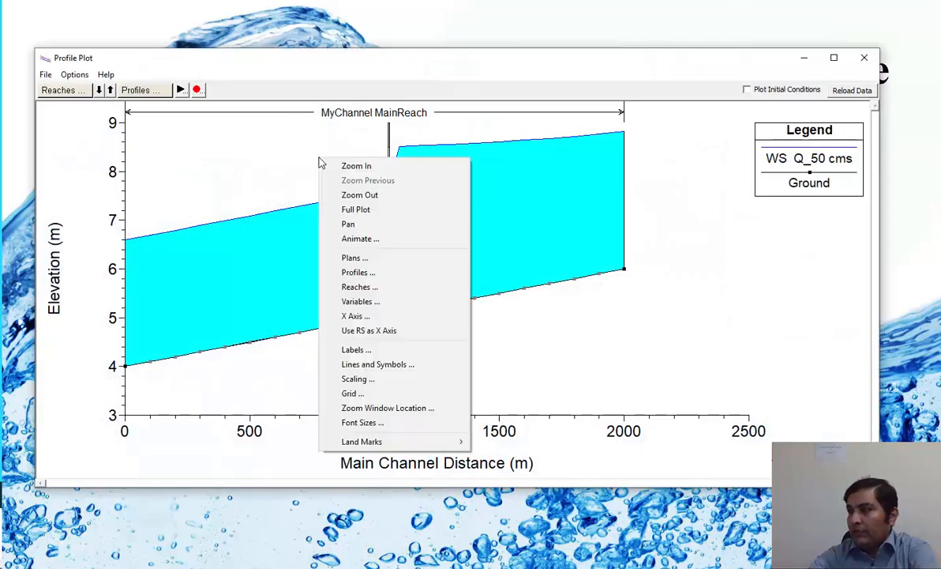
{"action": "left_click", "coordinate": [358, 273]}
{"action": "left_click", "coordinate": [357, 272]}
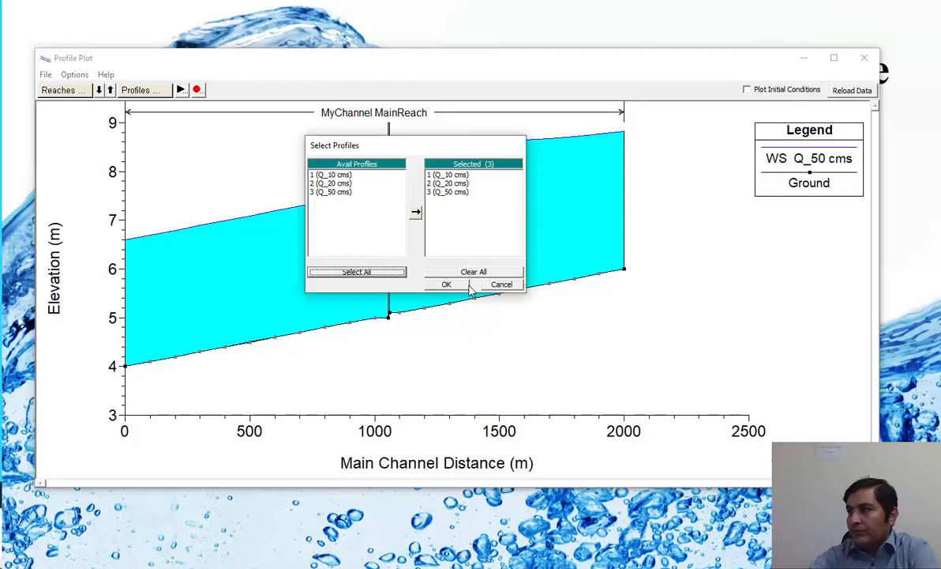
{"action": "left_click", "coordinate": [467, 287]}
Examine the three water surface profiles around the bridge in close-up, and close the profile plot.
{"action": "right_click", "coordinate": [639, 162]}
{"action": "left_click", "coordinate": [655, 182]}
{"action": "left_click_drag", "start_coordinate": [449, 110], "coordinate": [343, 356]}
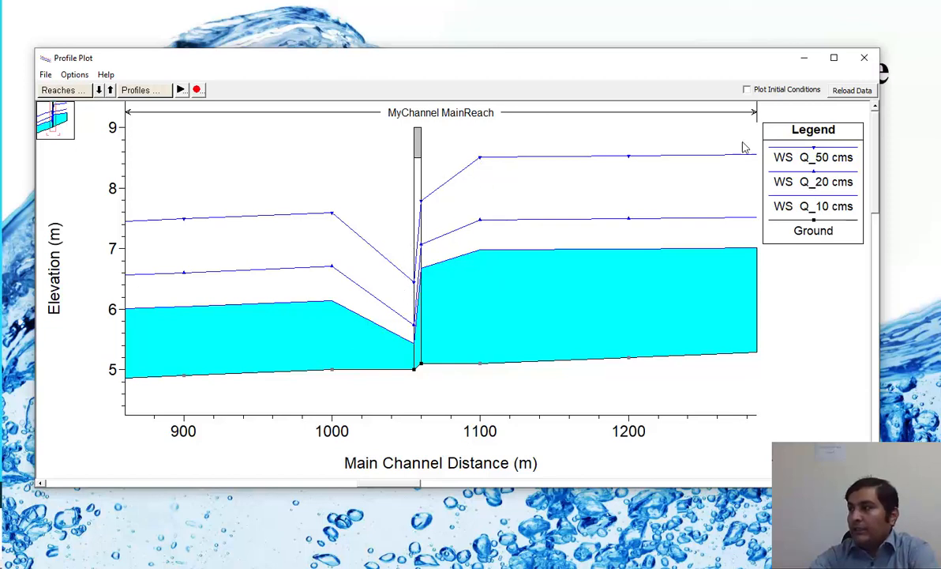
{"action": "left_click", "coordinate": [868, 66]}
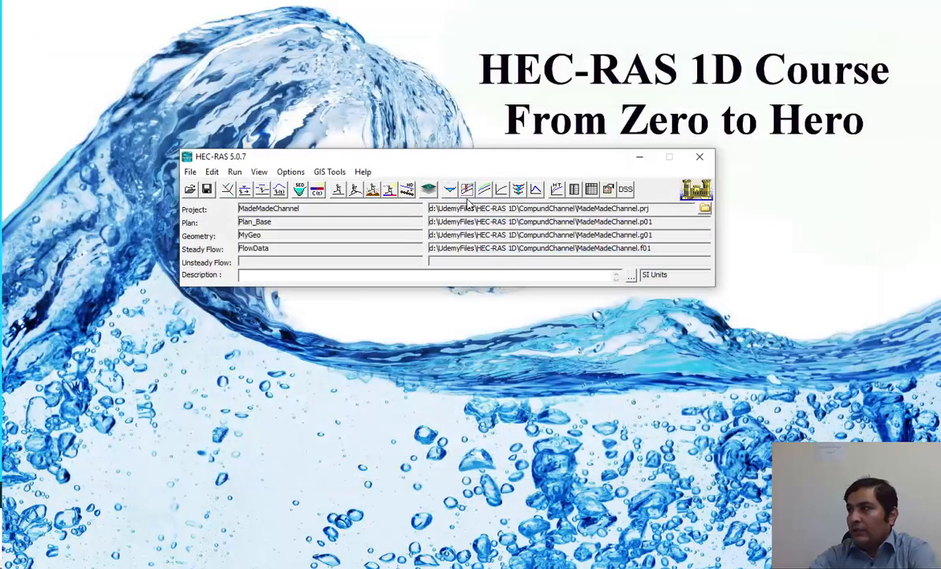
Open the general profile plot of velocities and limit it to the Q_50 cms profile.
{"action": "left_click", "coordinate": [486, 191]}
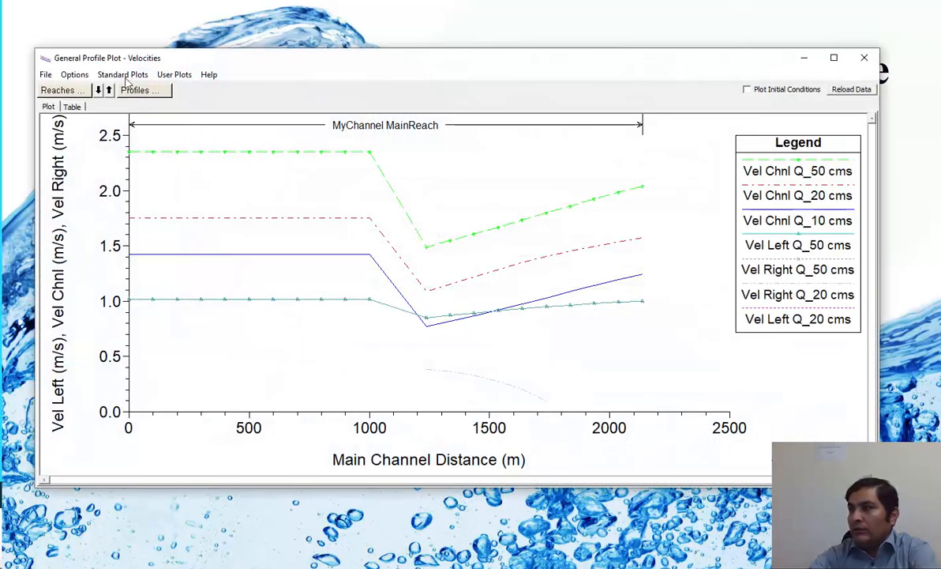
{"action": "left_click", "coordinate": [122, 75]}
{"action": "right_click", "coordinate": [445, 163]}
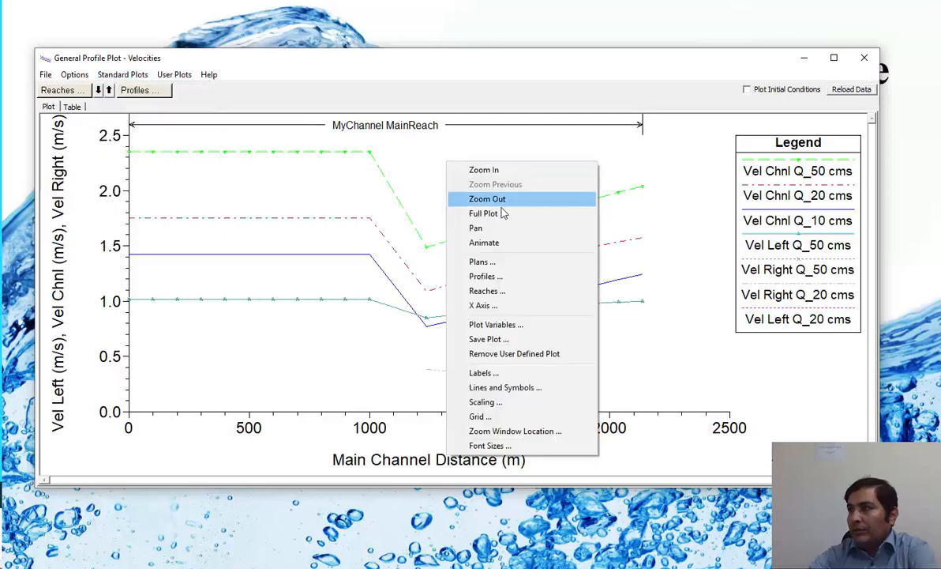
{"action": "left_click", "coordinate": [496, 276]}
{"action": "left_click", "coordinate": [458, 274]}
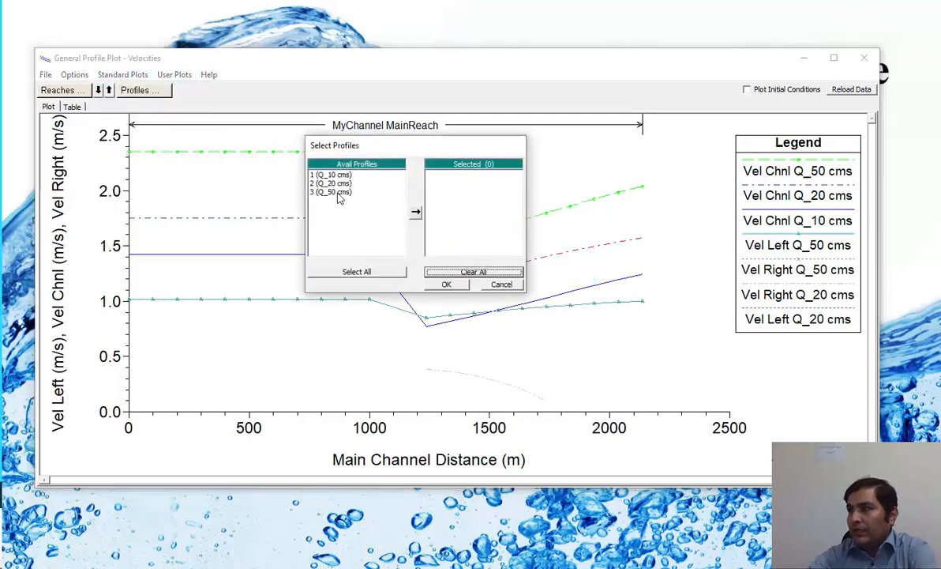
{"action": "double_click", "coordinate": [337, 193]}
{"action": "left_click", "coordinate": [446, 286]}
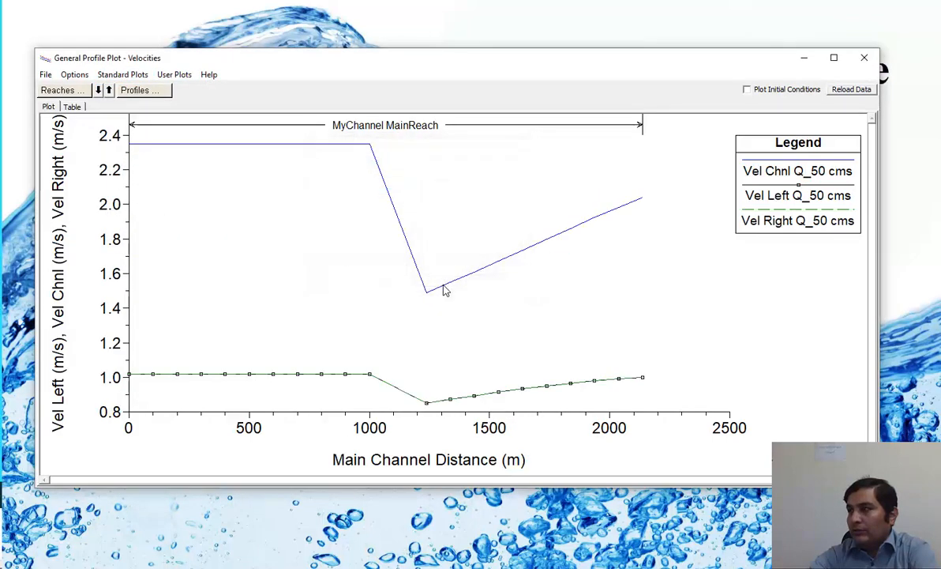
Plot only Vel Total in the general profile plot, examine the velocity along the channel, and close the plot.
{"action": "right_click", "coordinate": [292, 203]}
{"action": "left_click", "coordinate": [375, 360]}
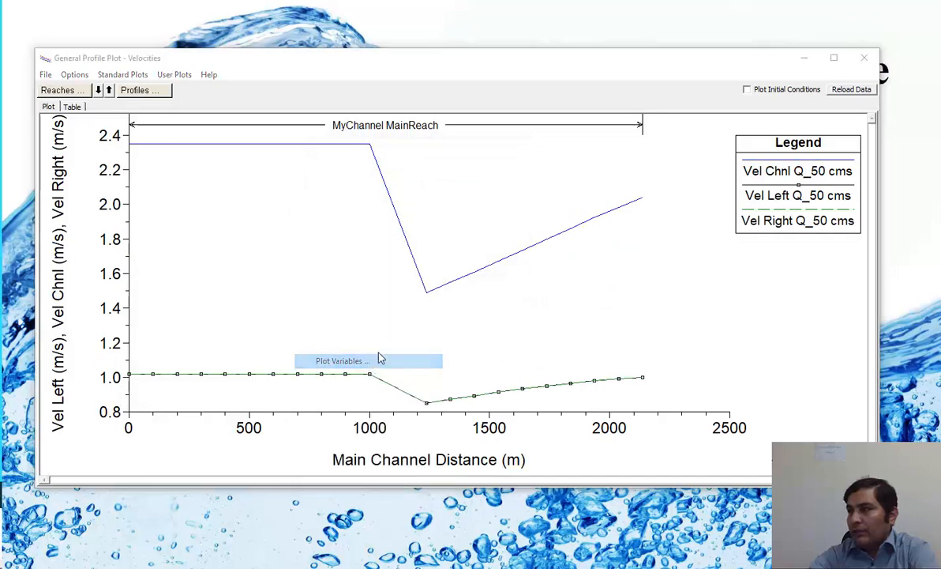
{"action": "left_click", "coordinate": [468, 275]}
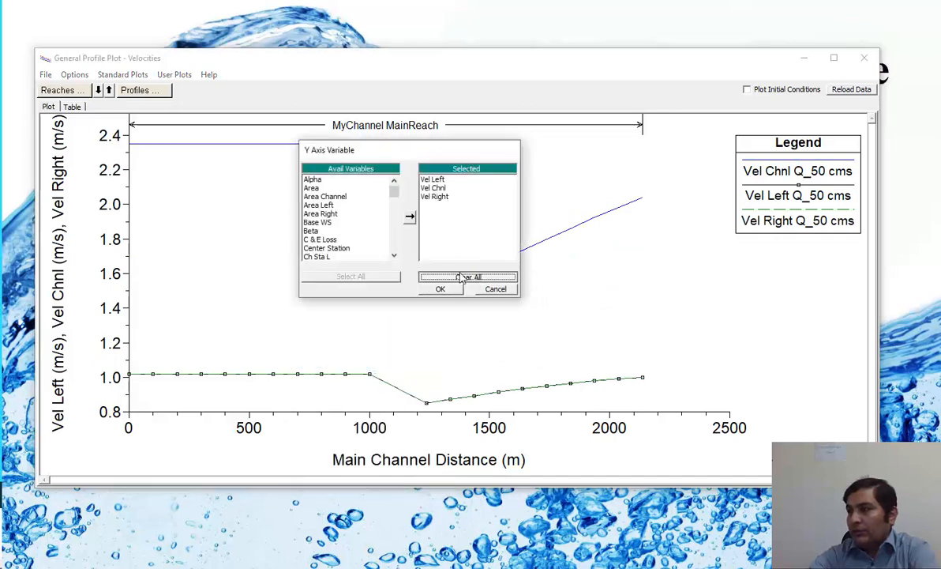
{"action": "left_click_drag", "start_coordinate": [394, 192], "coordinate": [390, 241]}
{"action": "double_click", "coordinate": [316, 257]}
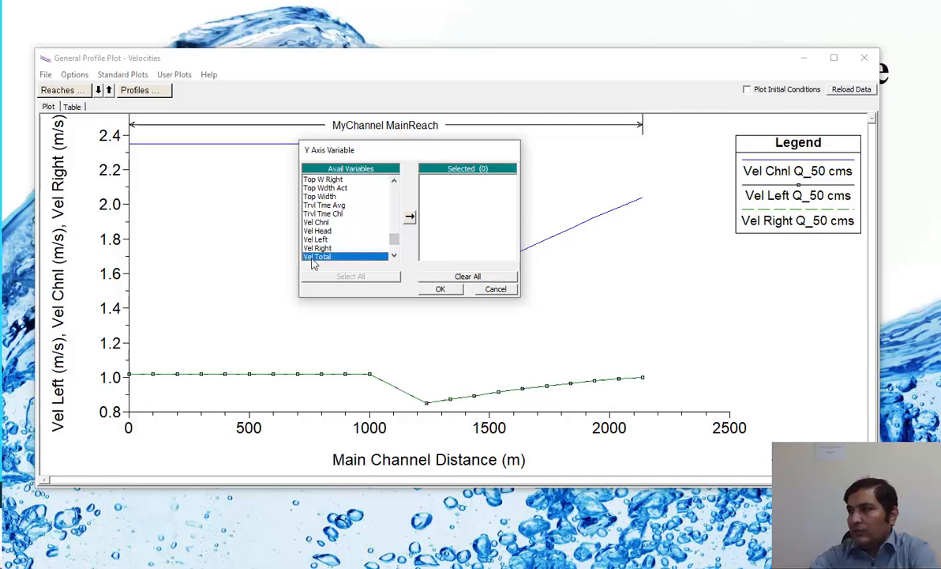
{"action": "left_click", "coordinate": [441, 290]}
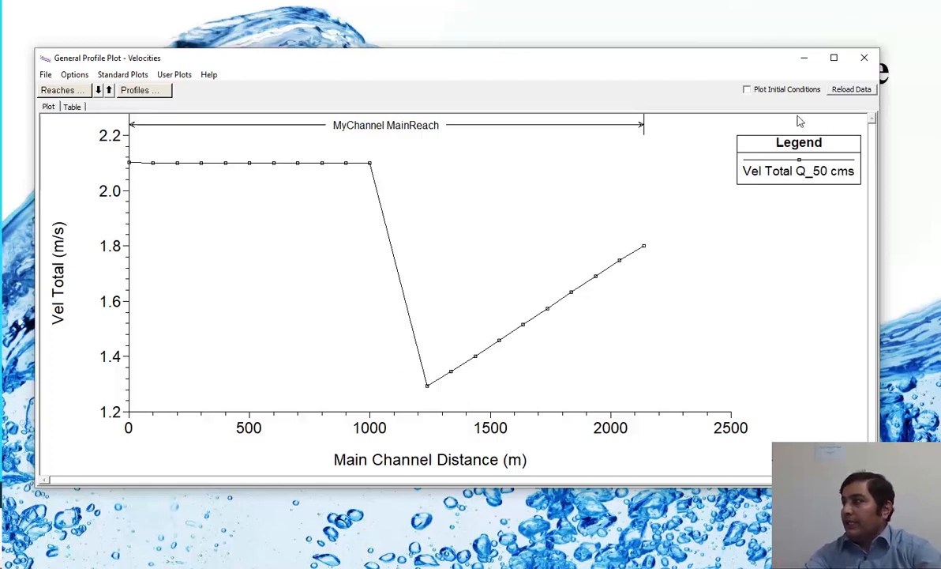
{"action": "left_click", "coordinate": [864, 58]}
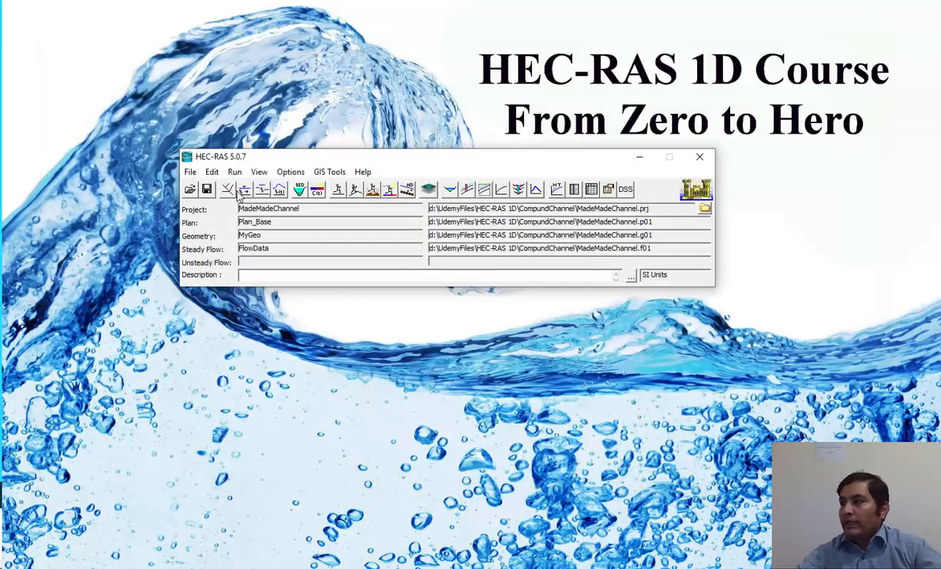
Open the steady flow analysis and save the current plan as a new plan titled Plan_Debris.
{"action": "left_click", "coordinate": [339, 191]}
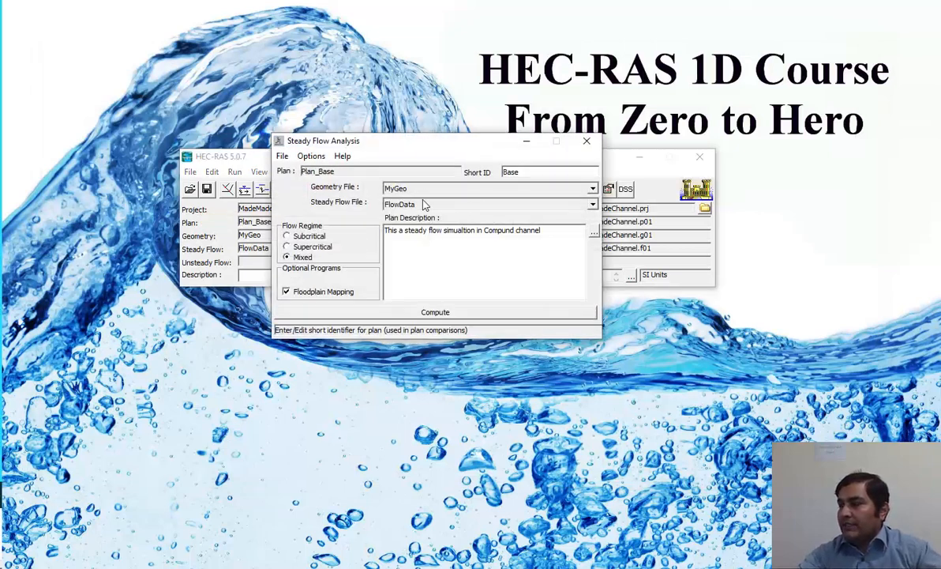
{"action": "left_click", "coordinate": [282, 157]}
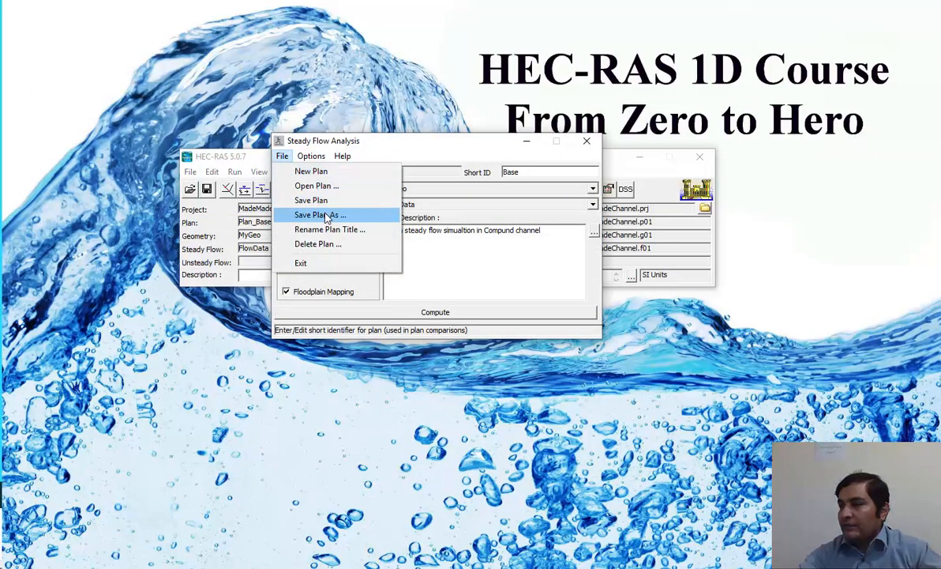
{"action": "left_click", "coordinate": [320, 215]}
{"action": "double_click", "coordinate": [251, 166]}
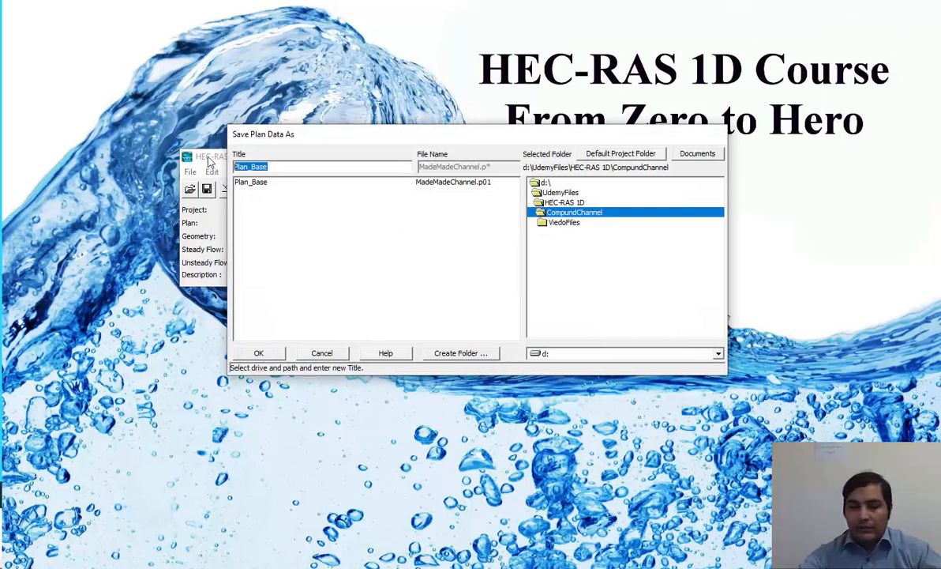
{"action": "type", "text": "Pl"}
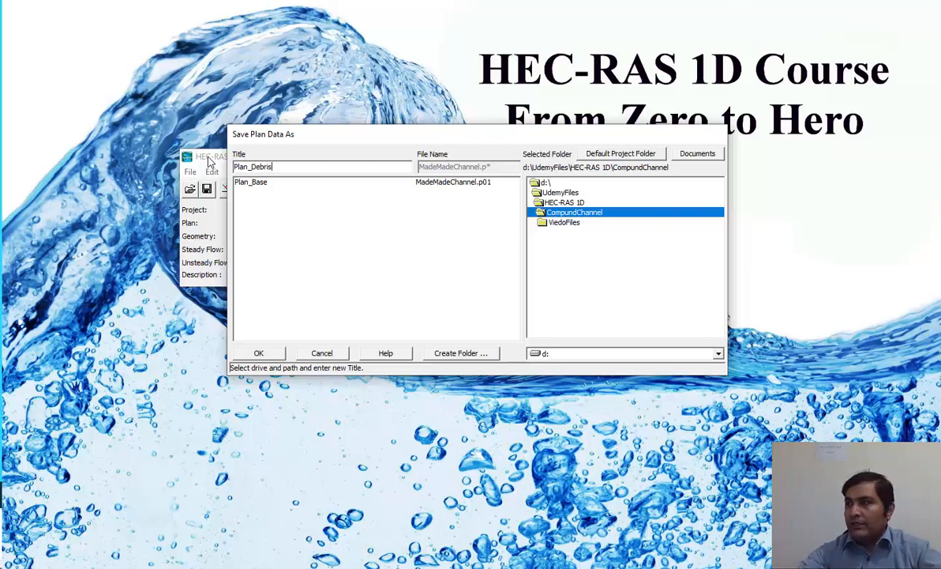
{"action": "left_click_drag", "start_coordinate": [252, 167], "coordinate": [297, 169]}
{"action": "left_click", "coordinate": [259, 353]}
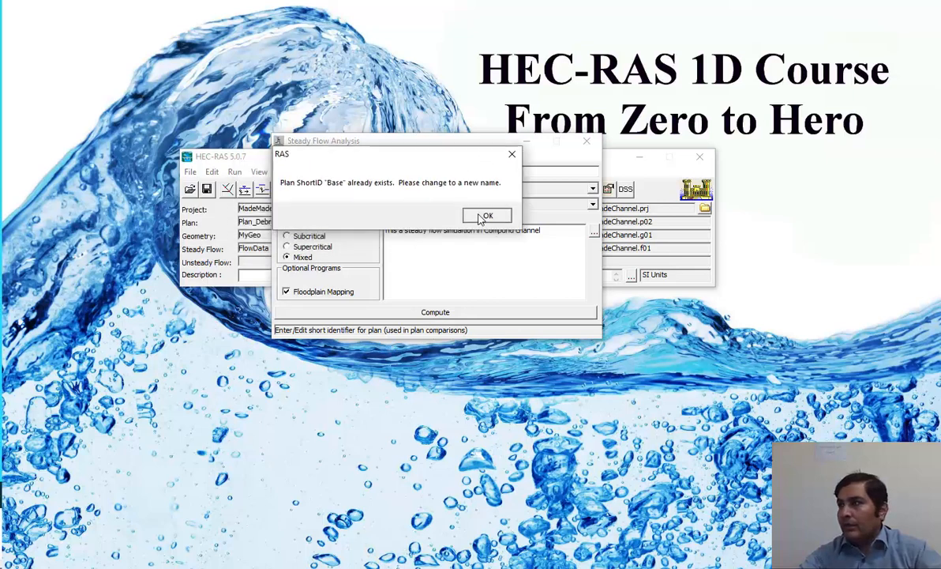
Set the new plan's short ID to Debris, then compute its steady flow analysis and close the windows.
{"action": "left_click", "coordinate": [486, 214]}
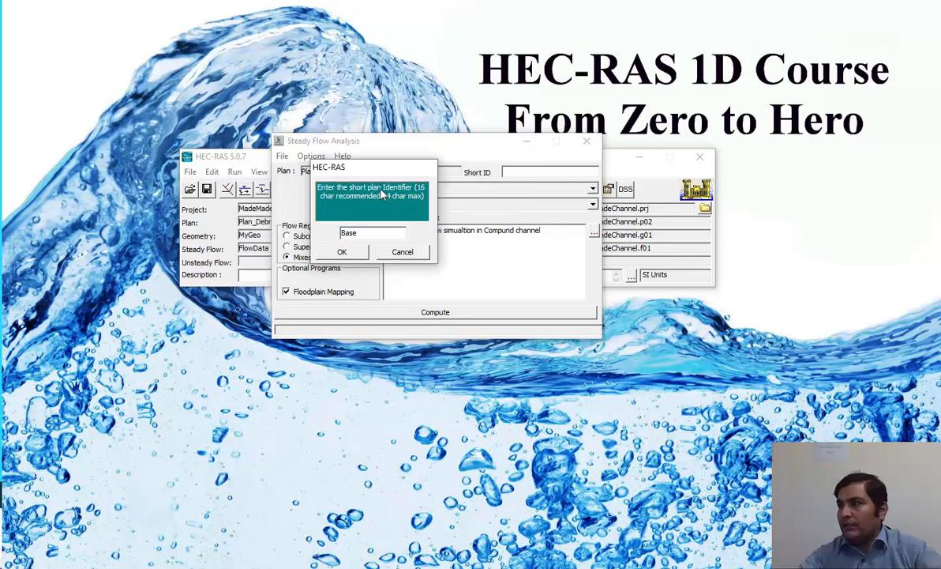
{"action": "double_click", "coordinate": [367, 234]}
{"action": "type", "text": "Debris"}
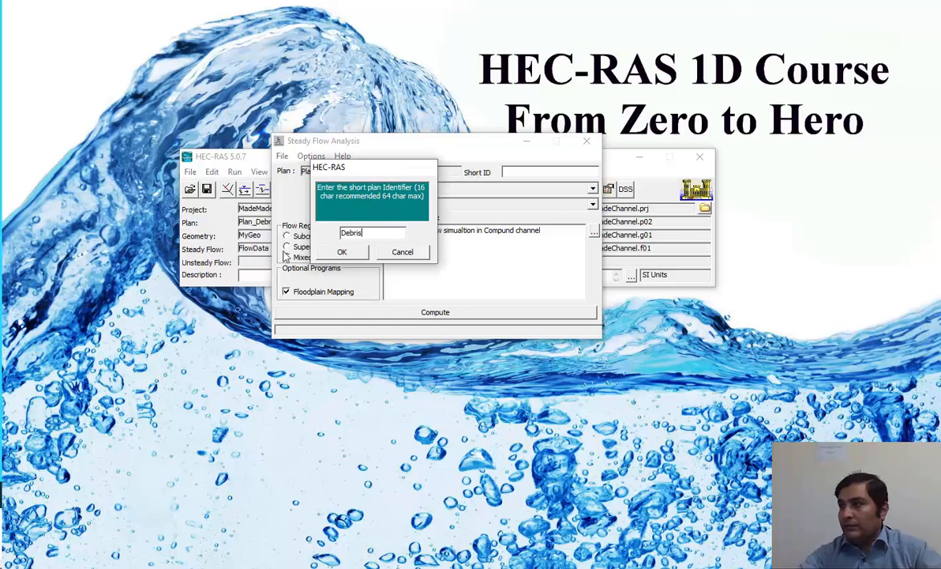
{"action": "left_click", "coordinate": [342, 251]}
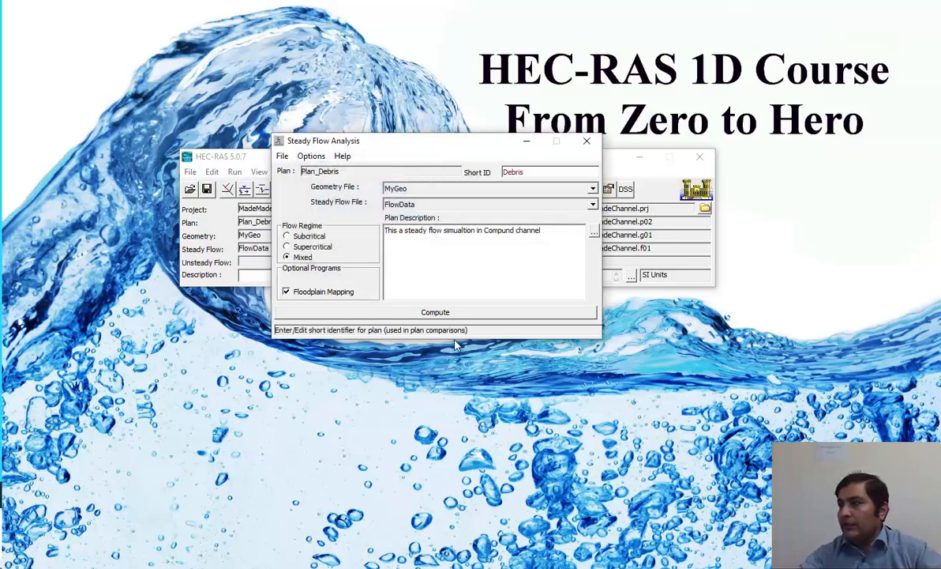
{"action": "left_click", "coordinate": [451, 312]}
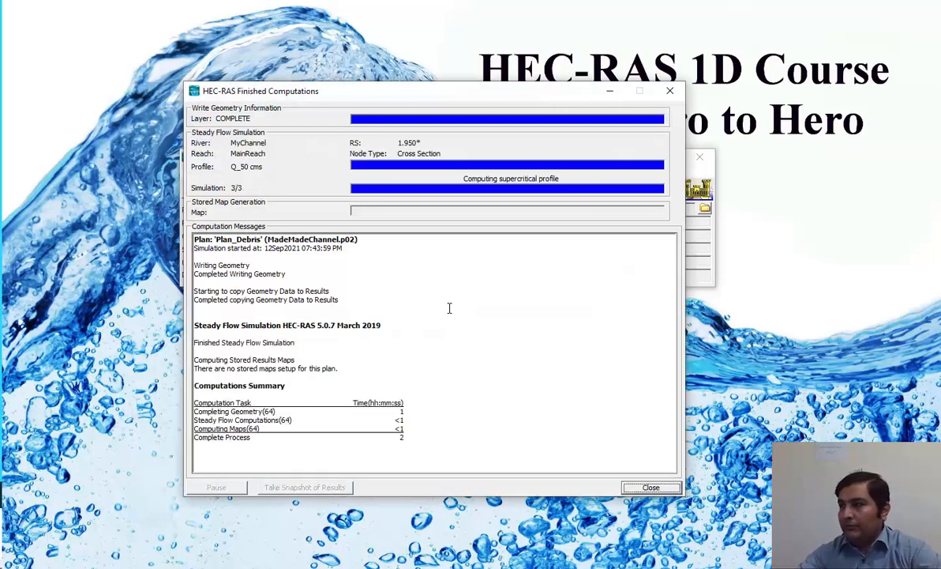
{"action": "left_click", "coordinate": [587, 141]}
Open the geometric data and save the geometry as a new file titled MyGeoBase.
{"action": "left_click", "coordinate": [226, 190]}
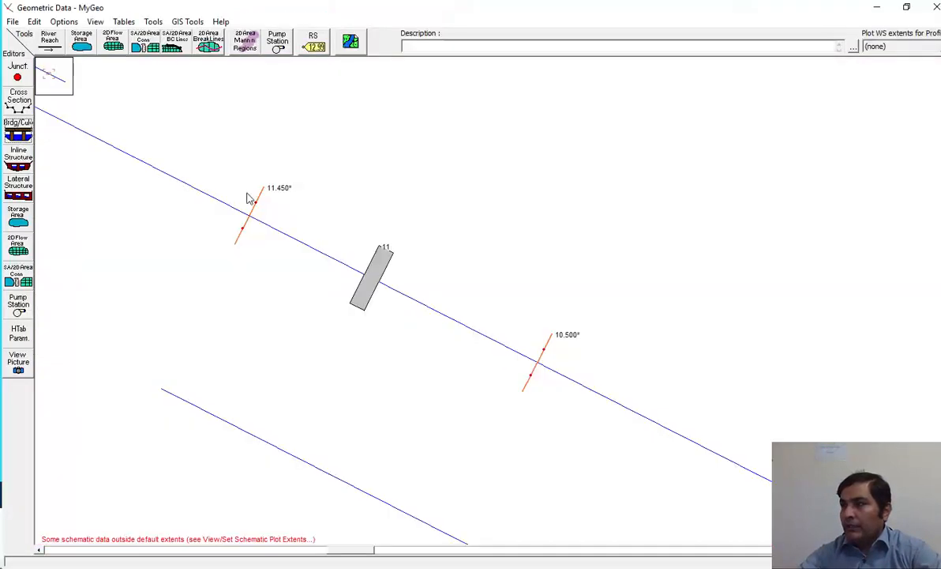
{"action": "left_click", "coordinate": [13, 23]}
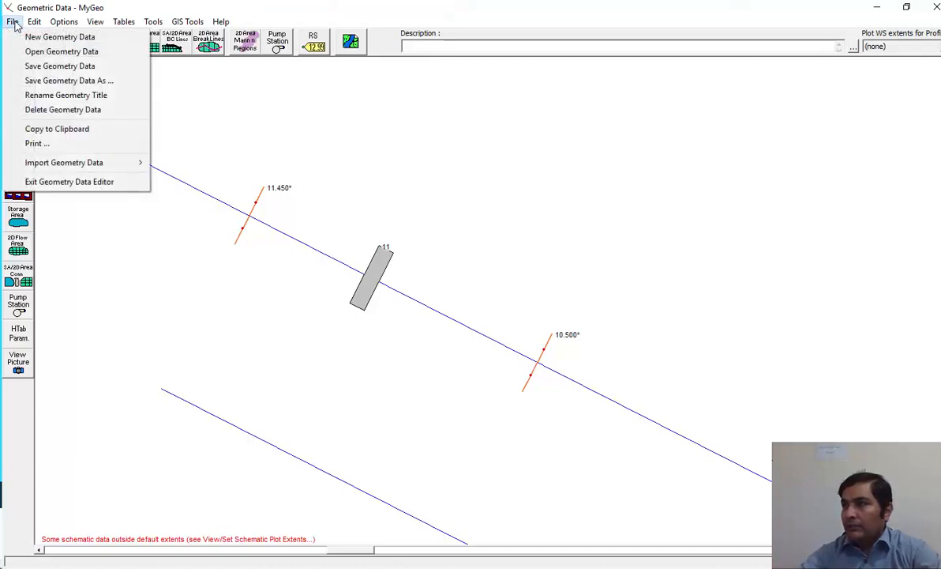
{"action": "left_click", "coordinate": [95, 84]}
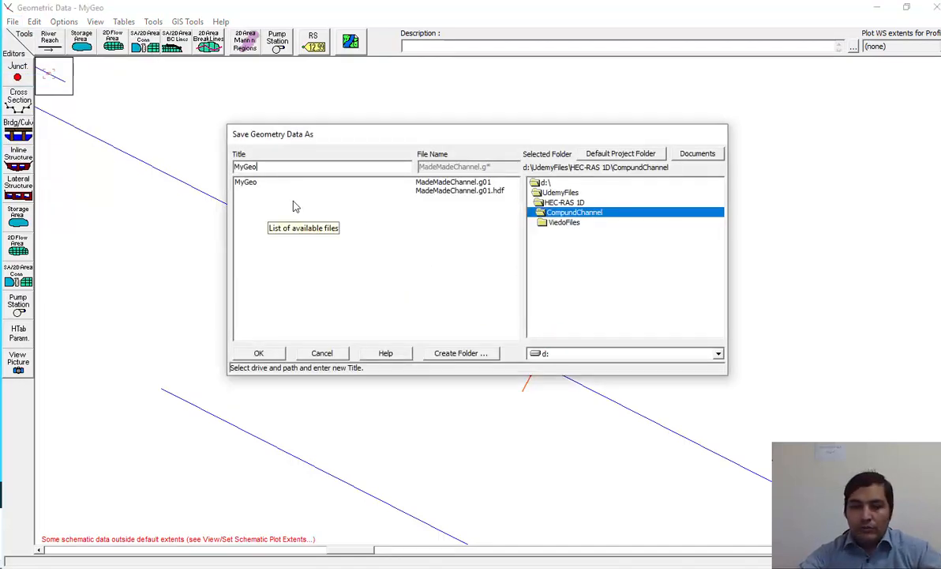
{"action": "type", "text": "Base"}
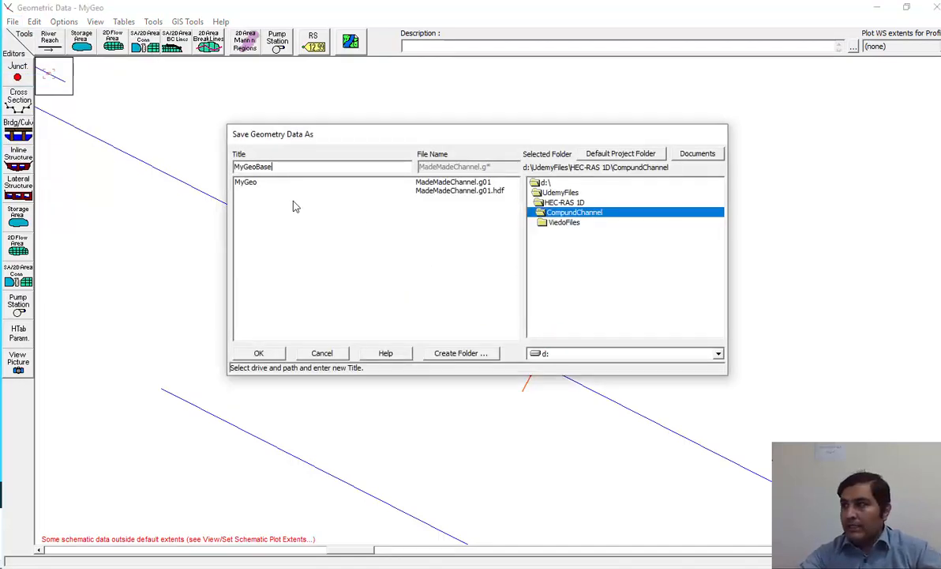
{"action": "left_click", "coordinate": [258, 353]}
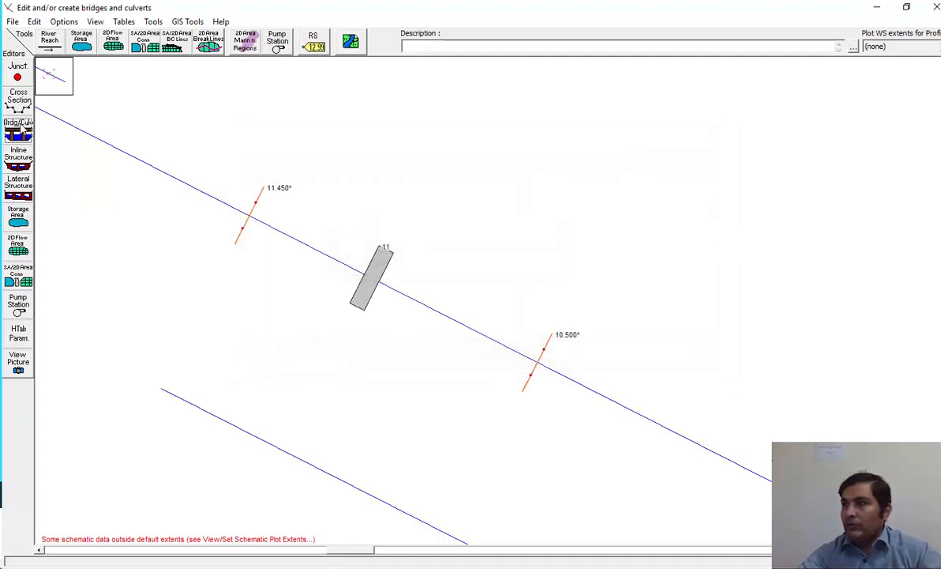
Open the pier data of the bridge at river station 11 and turn off floating debris for all piers.
{"action": "left_click", "coordinate": [24, 135]}
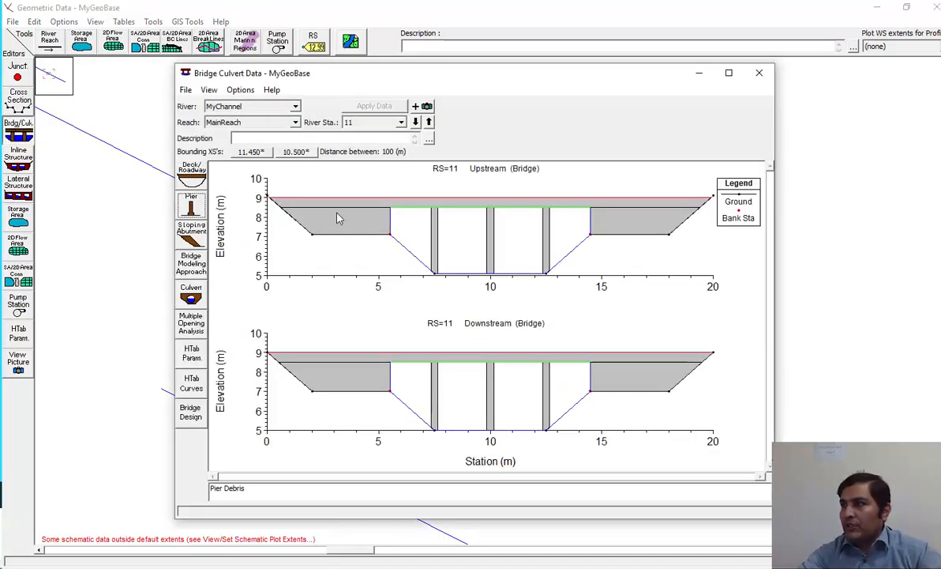
{"action": "left_click", "coordinate": [197, 208]}
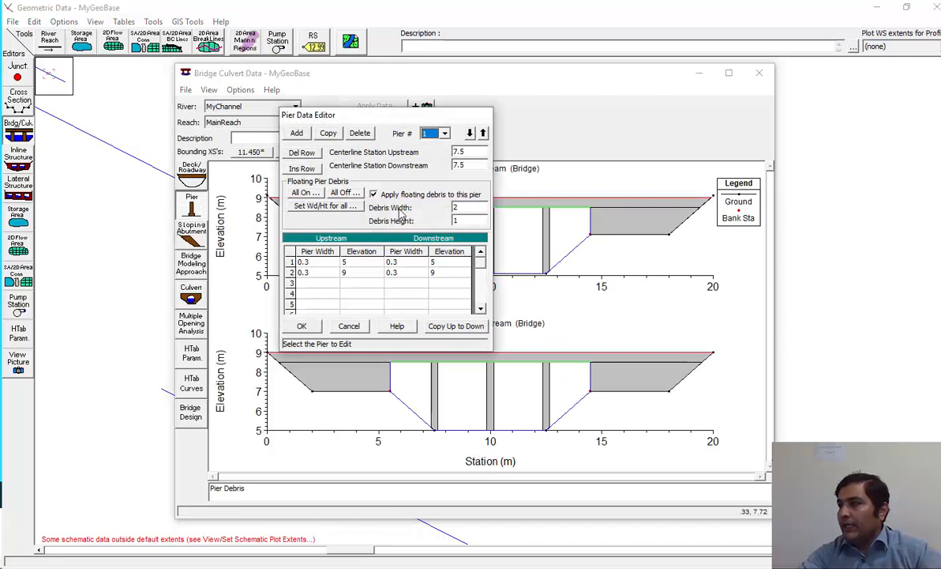
{"action": "left_click", "coordinate": [345, 193]}
{"action": "left_click", "coordinate": [510, 328]}
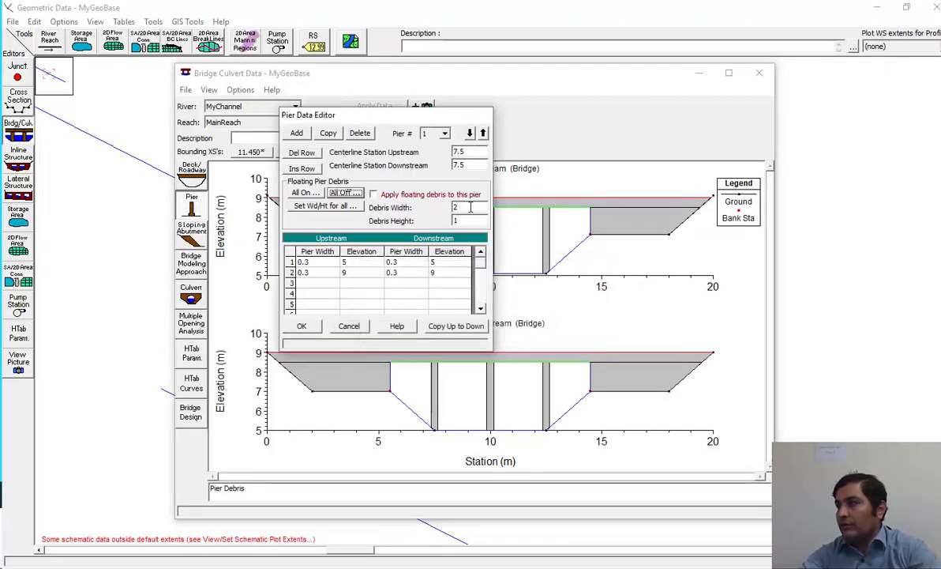
Clear the debris width and height of each pier, accept the pier data, and close the bridge editor.
{"action": "key", "text": "BackSpace"}
{"action": "left_click_drag", "start_coordinate": [461, 220], "coordinate": [423, 220]}
{"action": "key", "text": "BackSpace"}
{"action": "left_click", "coordinate": [471, 136]}
{"action": "key", "text": "BackSpace"}
{"action": "key", "text": "BackSpace"}
{"action": "left_click", "coordinate": [469, 134]}
{"action": "key", "text": "BackSpace"}
{"action": "key", "text": "BackSpace"}
{"action": "left_click", "coordinate": [302, 328]}
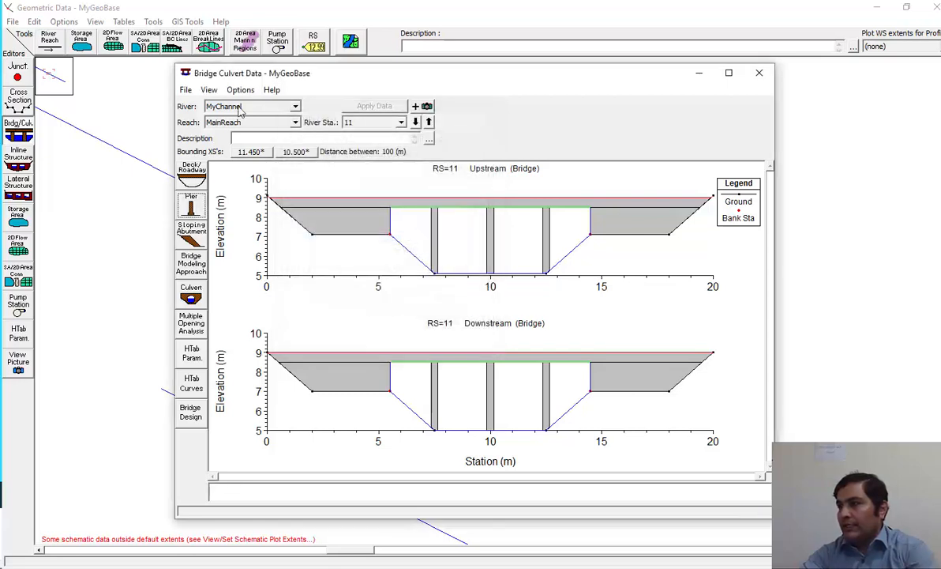
{"action": "left_click", "coordinate": [759, 74]}
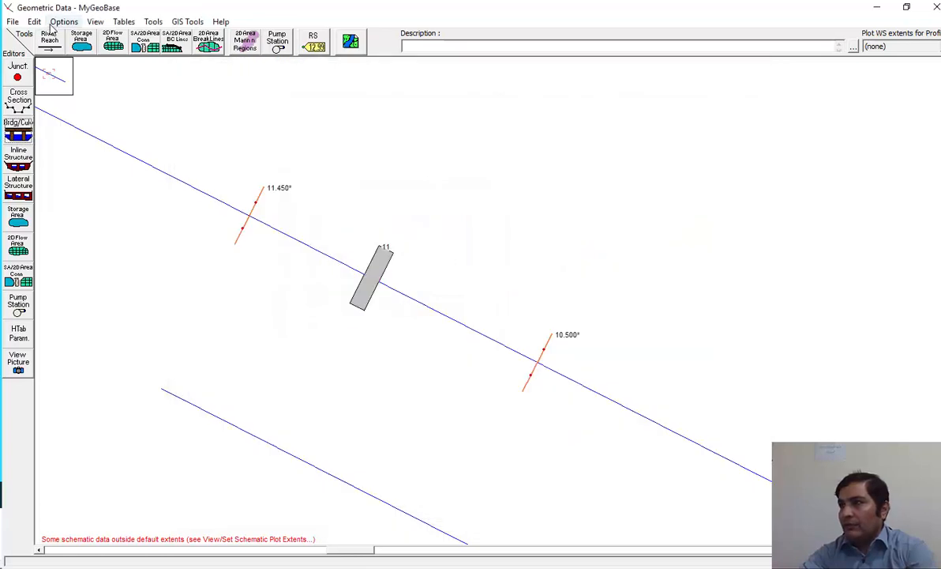
Save the MyGeoBase geometry data and close the geometry editor.
{"action": "left_click", "coordinate": [13, 21]}
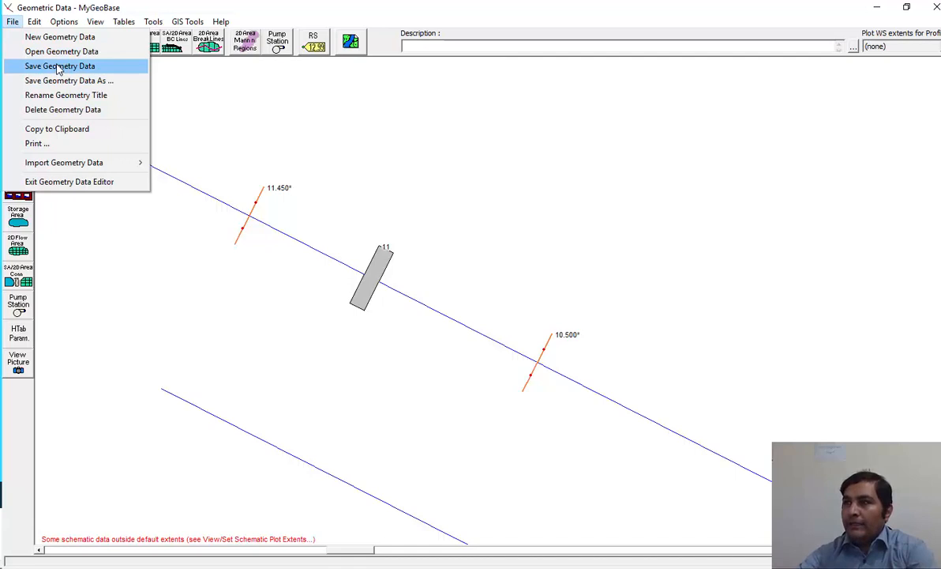
{"action": "left_click", "coordinate": [57, 67]}
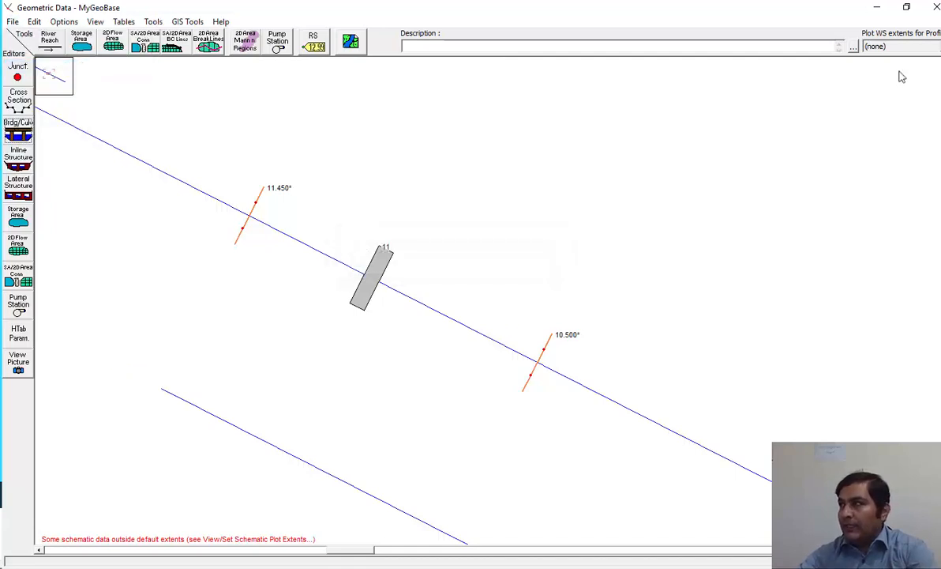
{"action": "left_click", "coordinate": [935, 8]}
Open the steady flow analysis and save a new plan titled Plan_Base1.
{"action": "left_click", "coordinate": [339, 192]}
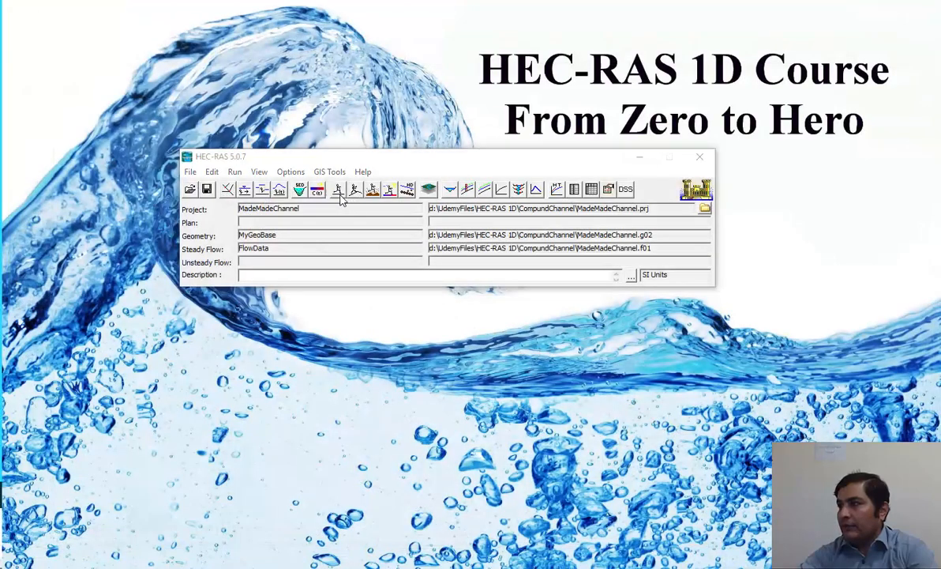
{"action": "left_click", "coordinate": [282, 157]}
{"action": "left_click", "coordinate": [320, 214]}
{"action": "left_click", "coordinate": [253, 182]}
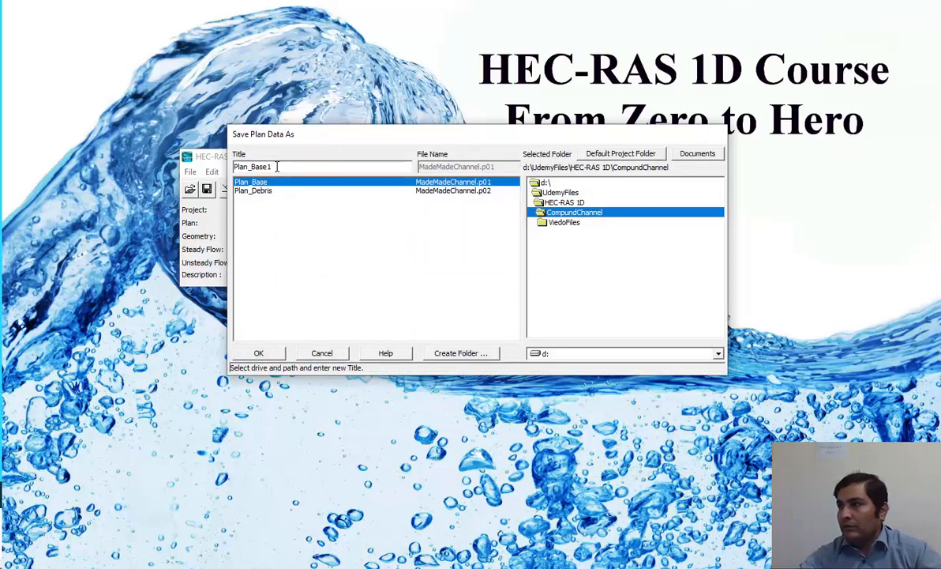
{"action": "left_click", "coordinate": [269, 350]}
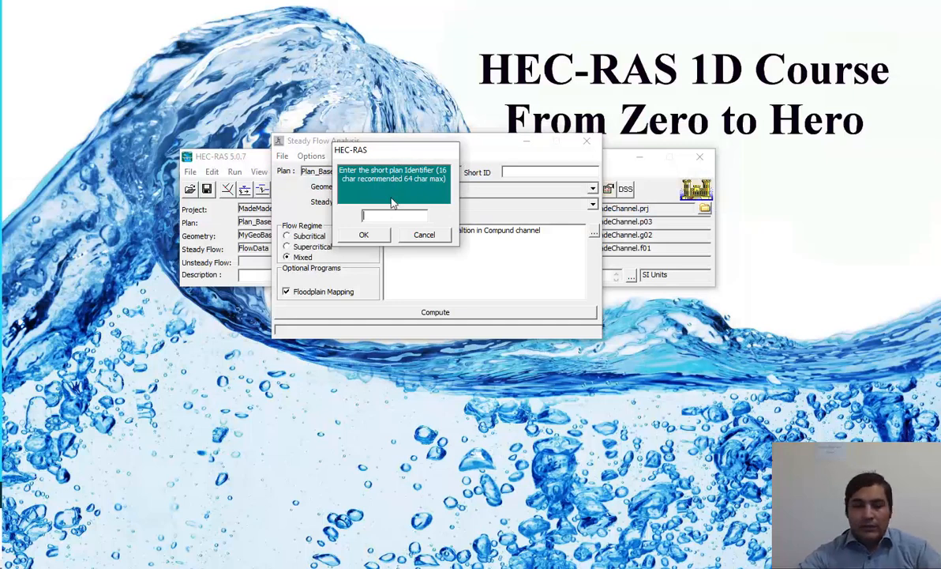
Set the new plan's short ID to Base1, compute its steady flow analysis, and close the computation and analysis windows.
{"action": "type", "text": "1"}
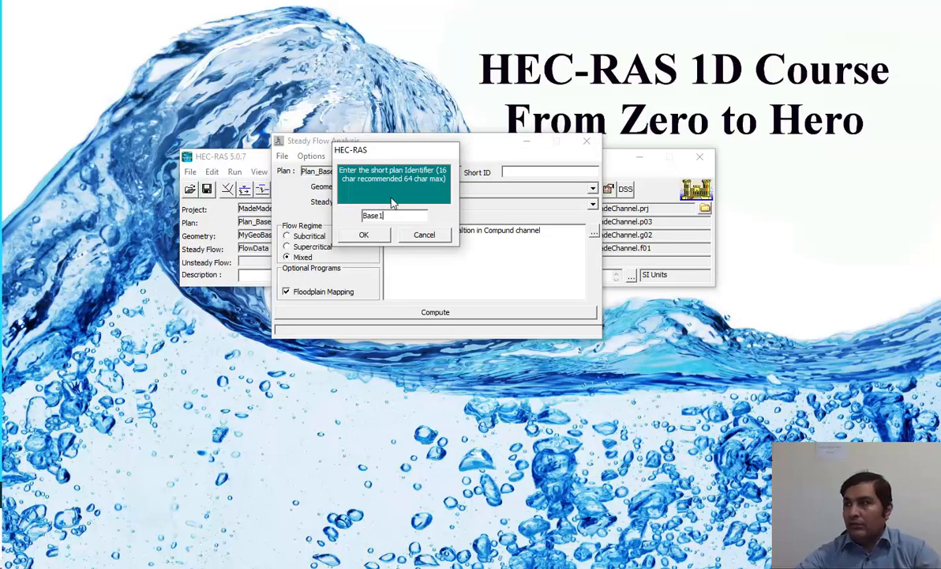
{"action": "left_click", "coordinate": [365, 234]}
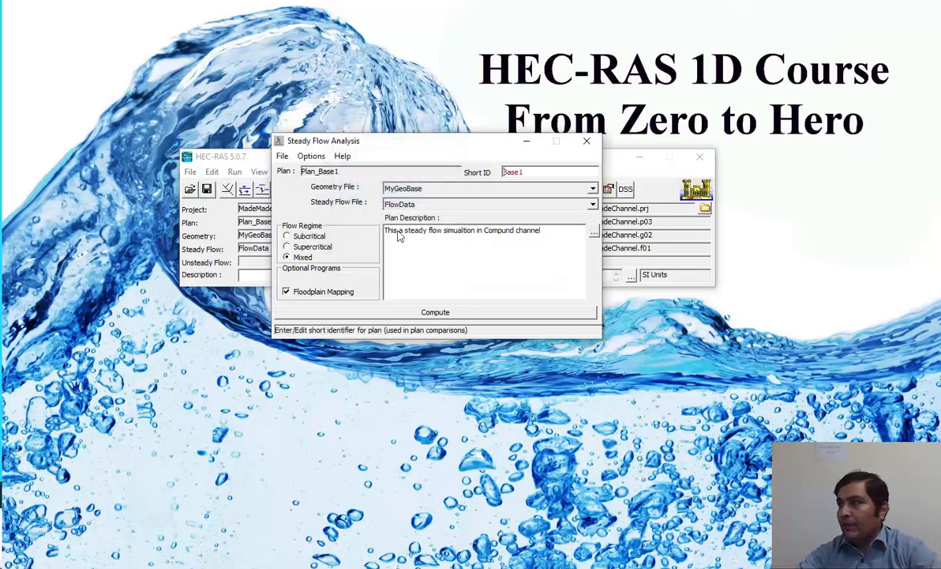
{"action": "left_click", "coordinate": [421, 315]}
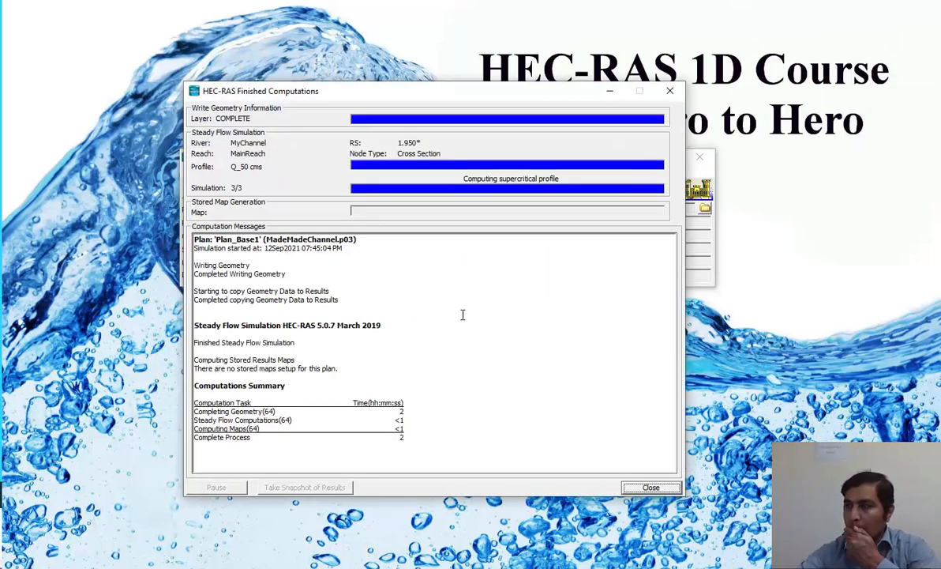
{"action": "left_click", "coordinate": [647, 487]}
{"action": "left_click", "coordinate": [587, 143]}
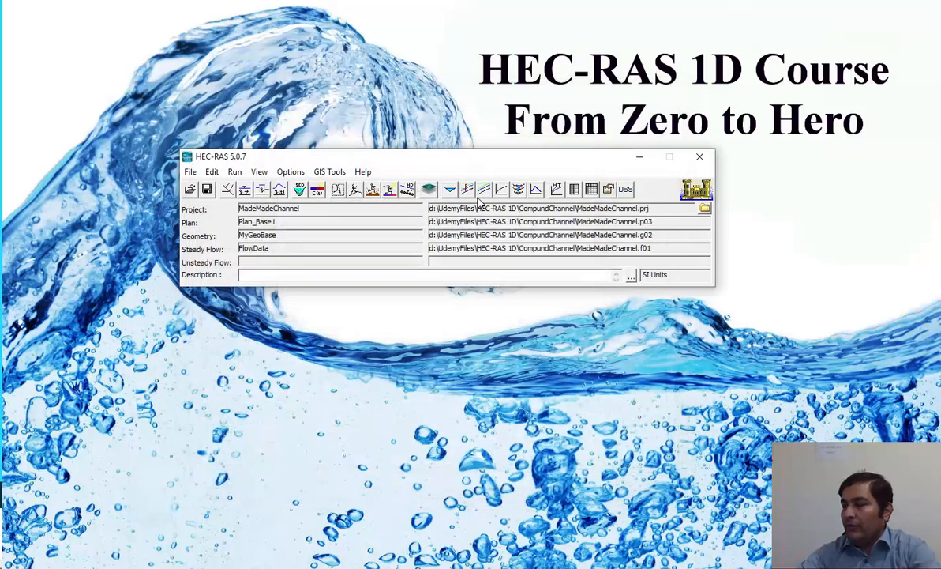
Plot the cross section at the upstream side of bridge 11 with Plan_Debris added to Plan_Base1, and compare their water surfaces.
{"action": "left_click", "coordinate": [449, 190]}
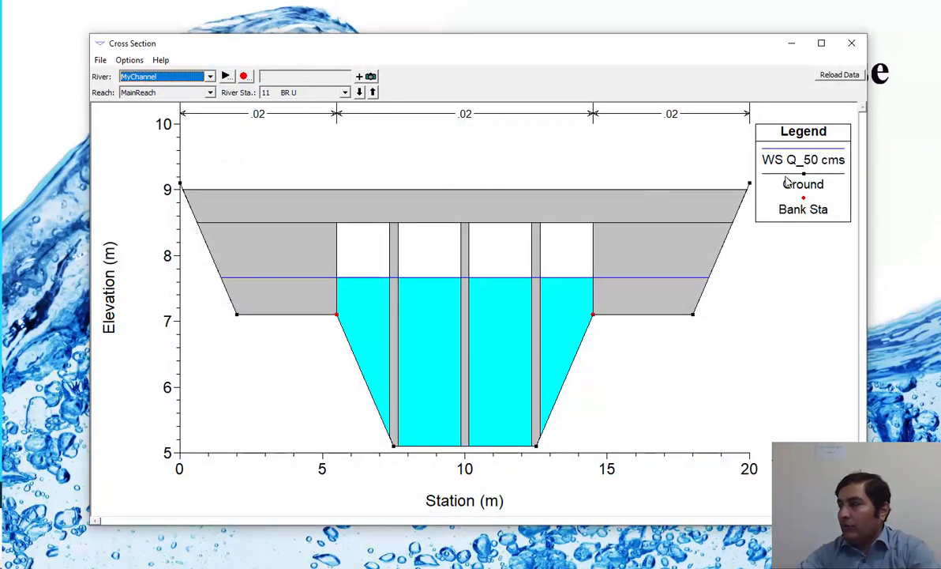
{"action": "right_click", "coordinate": [415, 147]}
{"action": "right_click", "coordinate": [343, 144]}
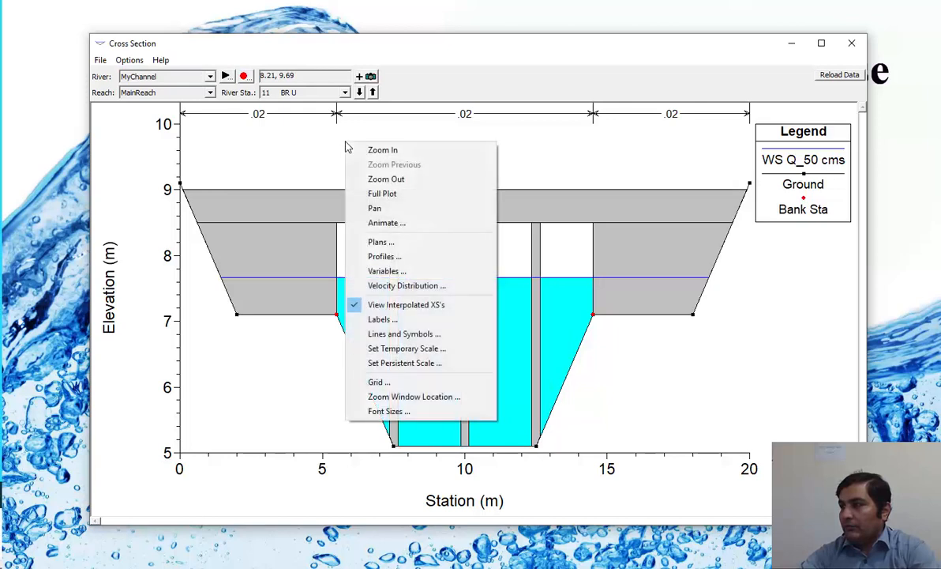
{"action": "left_click", "coordinate": [381, 242]}
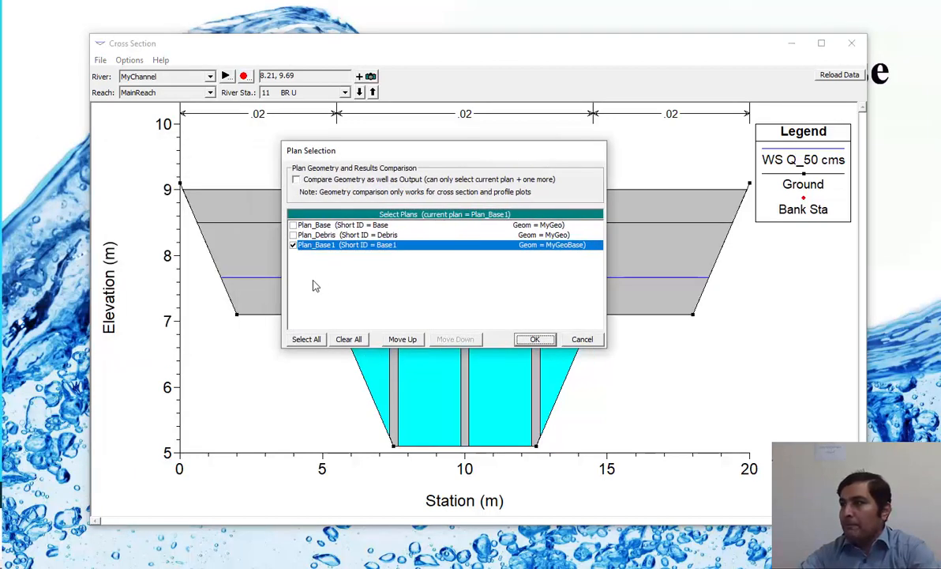
{"action": "left_click", "coordinate": [294, 235]}
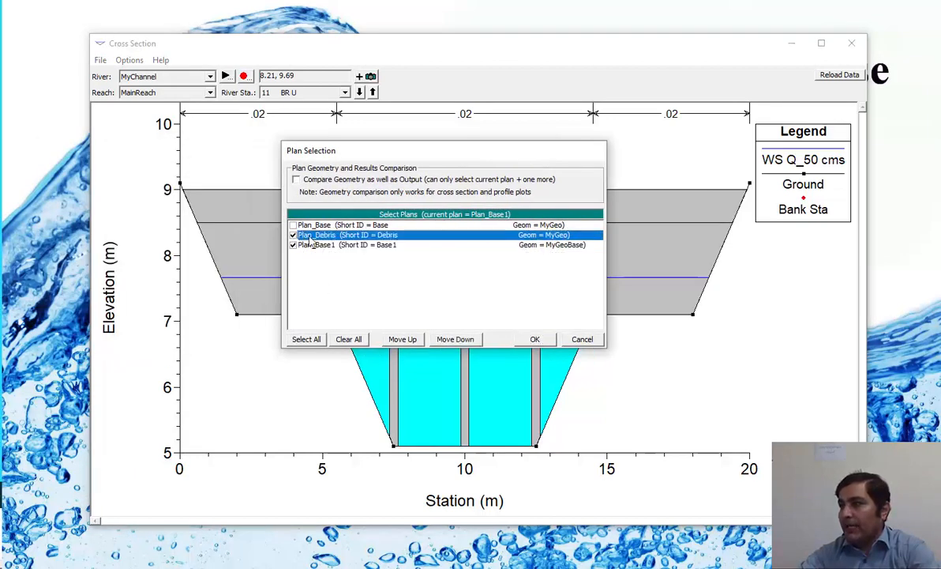
{"action": "left_click", "coordinate": [535, 339]}
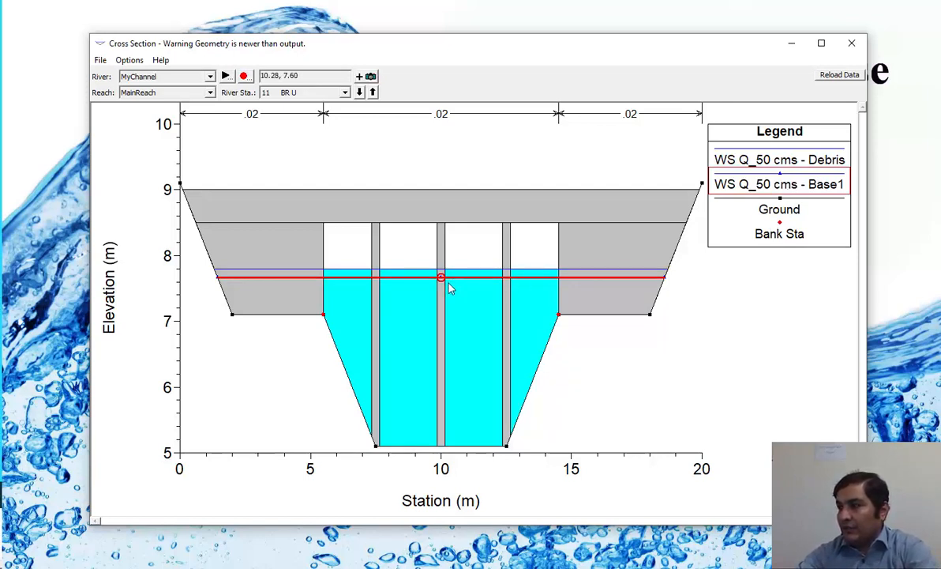
{"action": "left_click", "coordinate": [750, 162]}
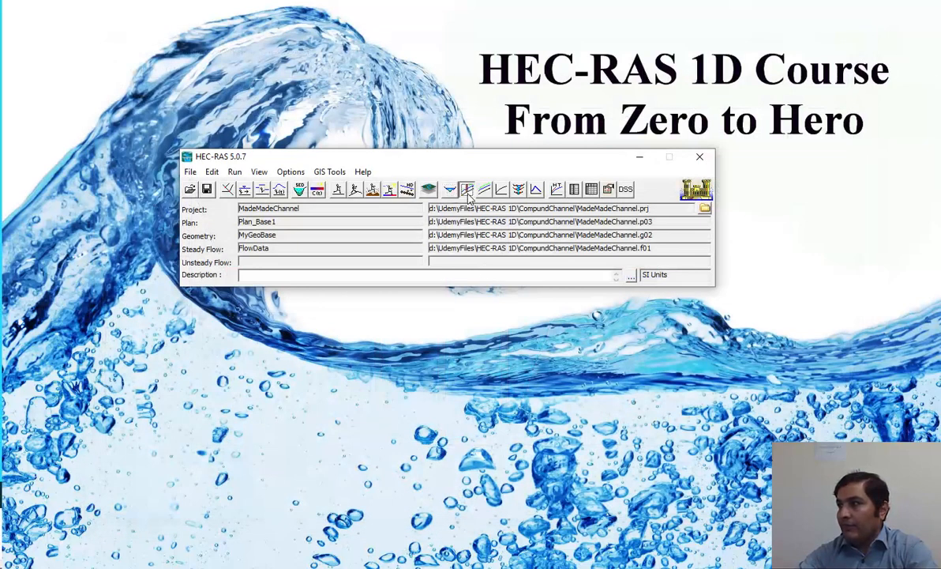
Open the water surface profile plot, enlarge it, and keep Plan_Debris and Plan_Base1 as the compared plans.
{"action": "left_click", "coordinate": [467, 193]}
{"action": "left_click", "coordinate": [832, 59]}
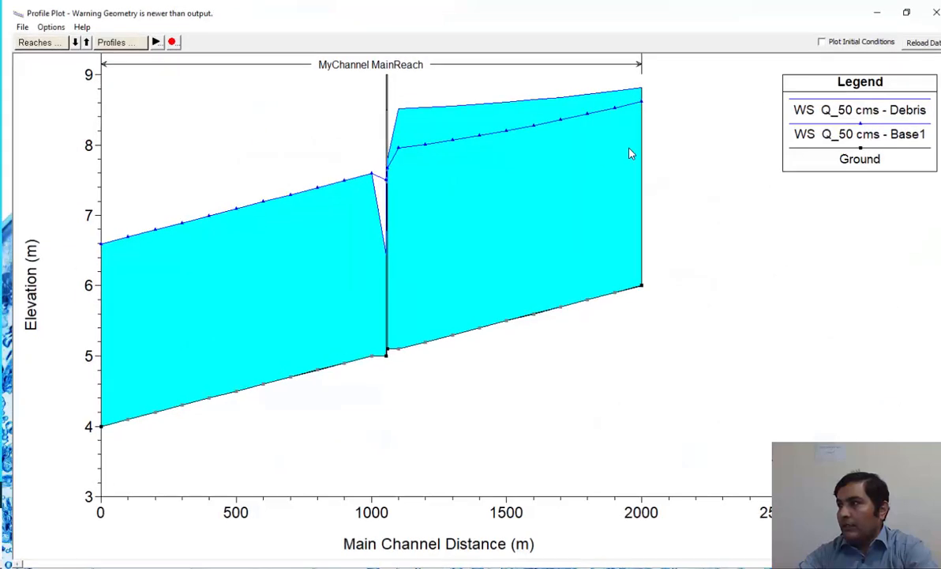
{"action": "right_click", "coordinate": [344, 118]}
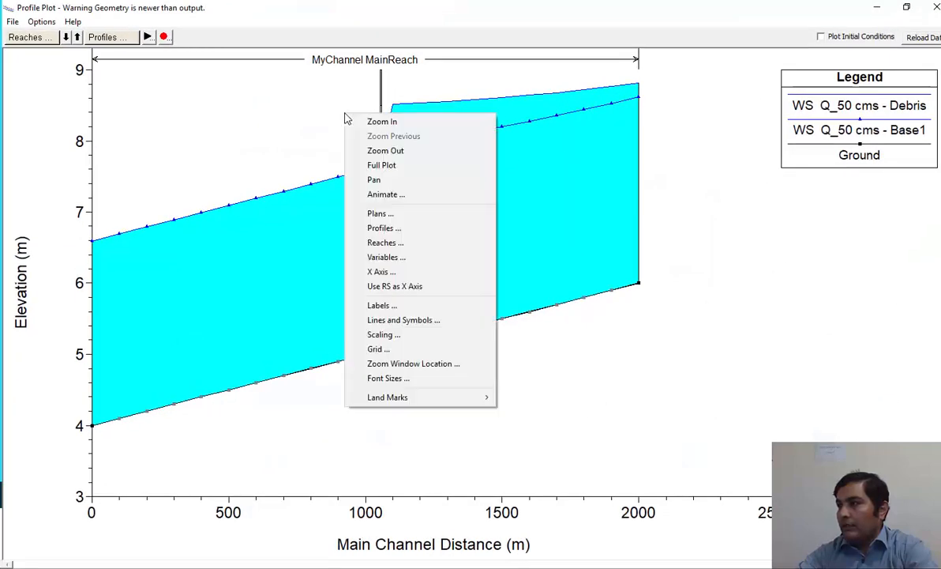
{"action": "left_click", "coordinate": [386, 214]}
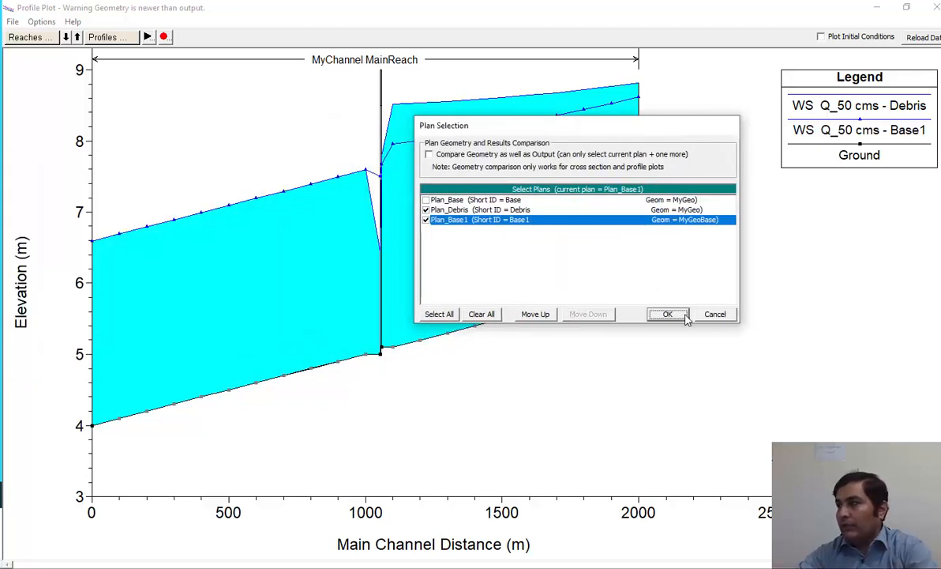
{"action": "left_click", "coordinate": [685, 315]}
Highlight the Debris and Base1 water surface lines in turn to compare them along the channel, then close the profile plot.
{"action": "right_click", "coordinate": [677, 181]}
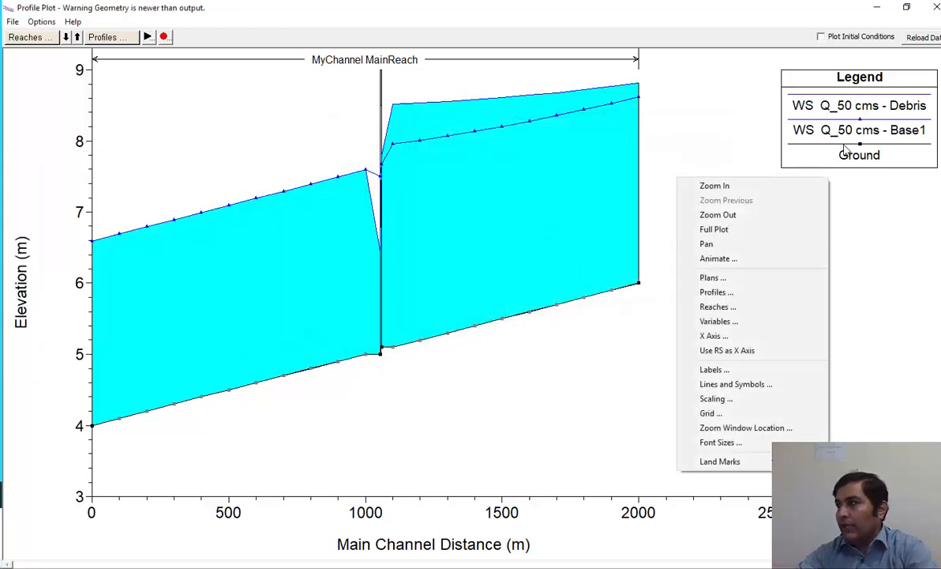
{"action": "left_click", "coordinate": [847, 108]}
{"action": "left_click", "coordinate": [859, 136]}
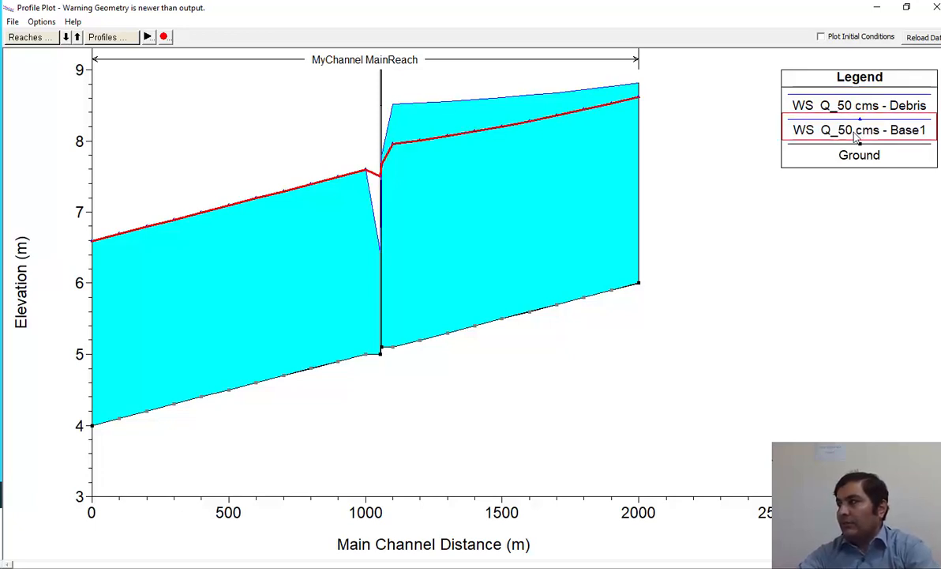
{"action": "left_click", "coordinate": [861, 113]}
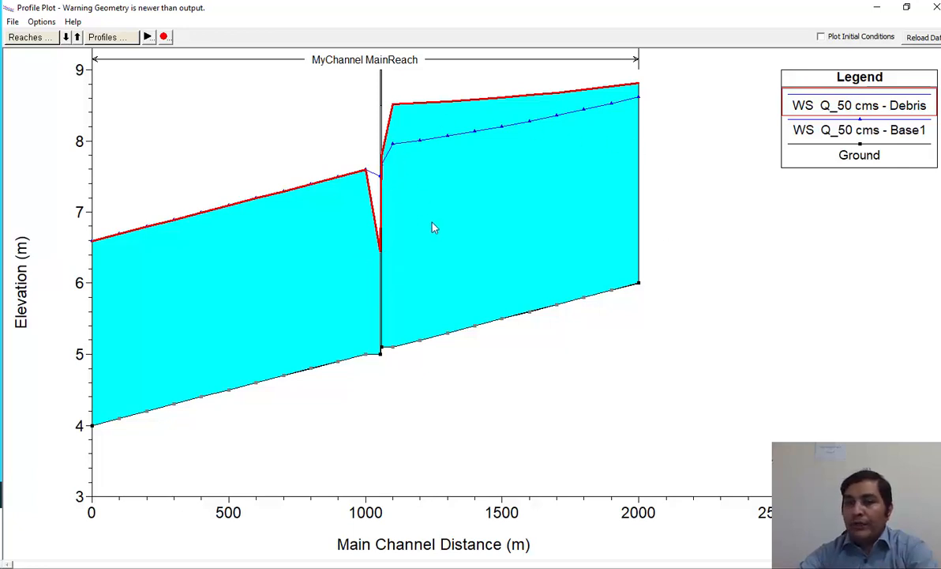
{"action": "left_click", "coordinate": [935, 10]}
Open the general profile plot of velocities and plot only Vel Total for the Debris and Base1 plans.
{"action": "left_click", "coordinate": [482, 190]}
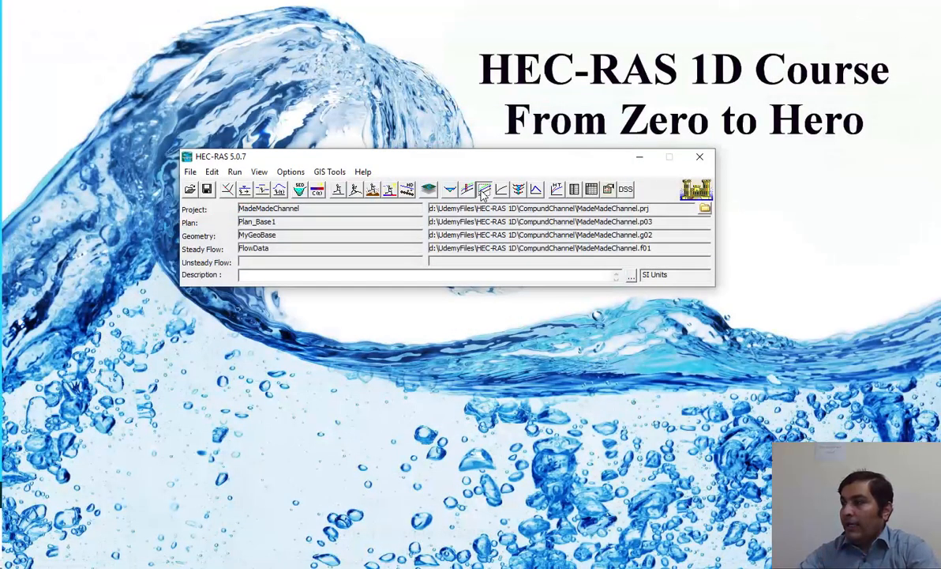
{"action": "left_click", "coordinate": [139, 90]}
{"action": "right_click", "coordinate": [273, 215]}
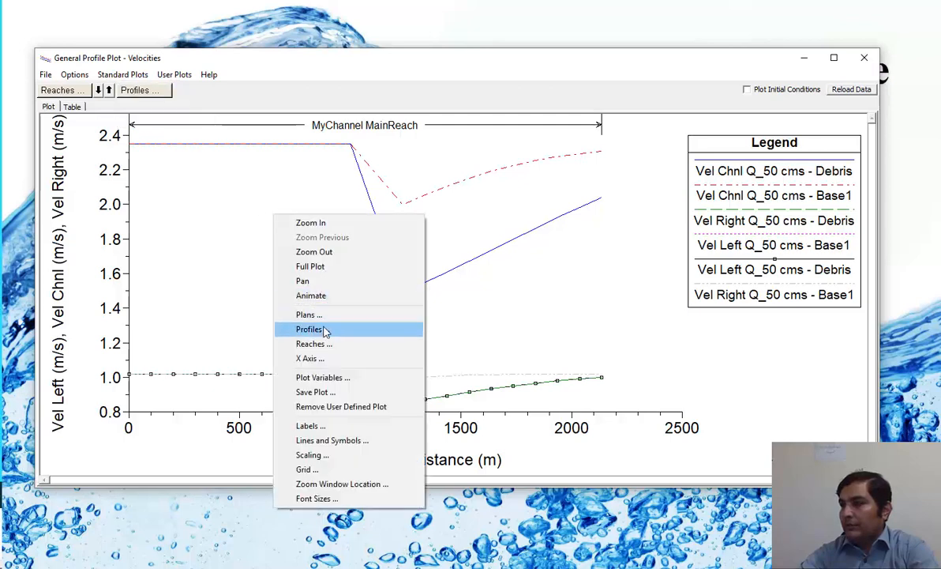
{"action": "left_click", "coordinate": [323, 377]}
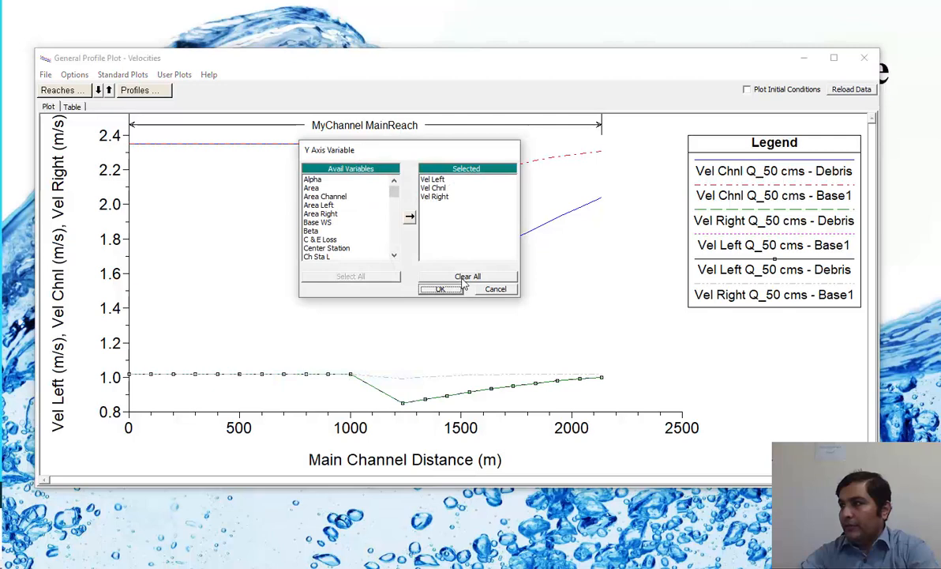
{"action": "left_click", "coordinate": [464, 278]}
{"action": "left_click_drag", "start_coordinate": [393, 191], "coordinate": [388, 247]}
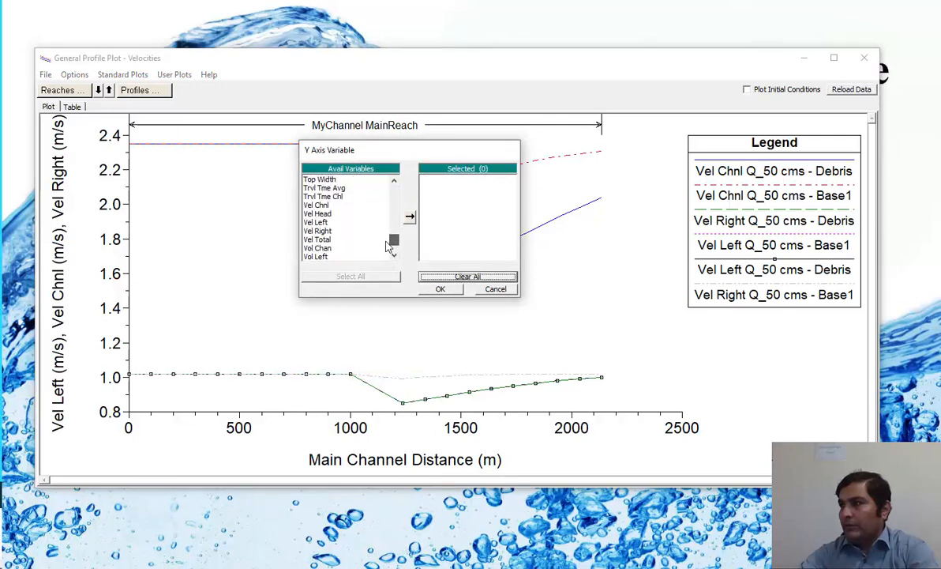
{"action": "double_click", "coordinate": [318, 239]}
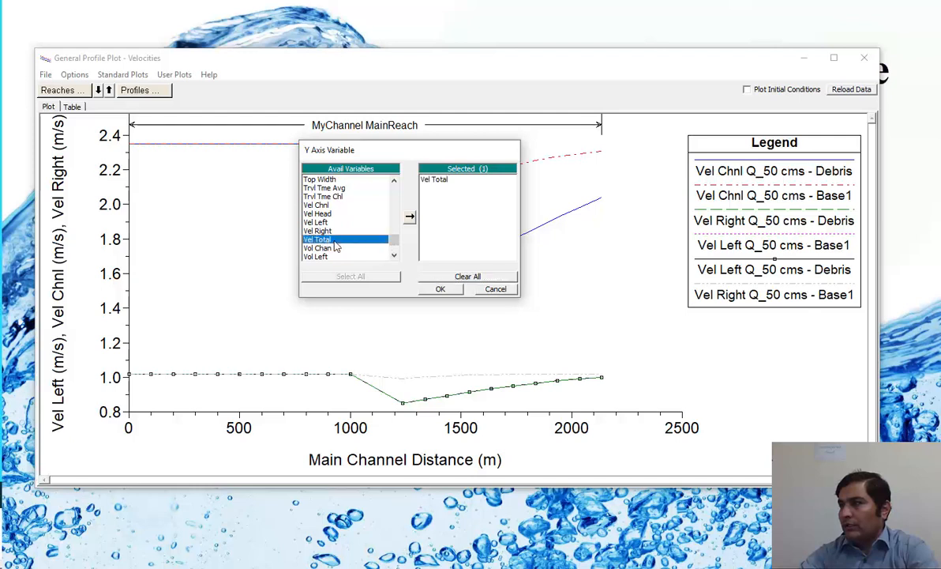
{"action": "left_click", "coordinate": [444, 291]}
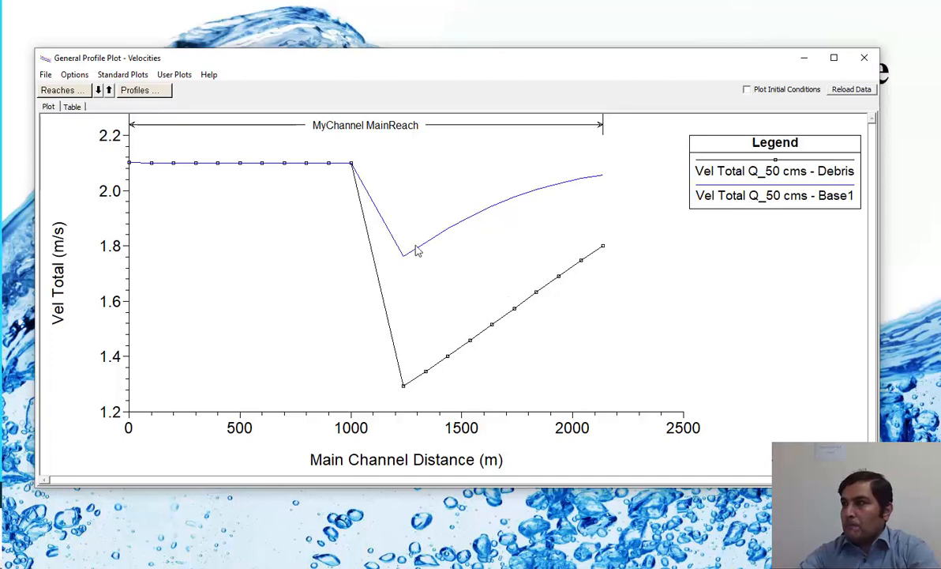
Highlight the Debris total velocity line, compare it with Base1 along the channel, and close the plot.
{"action": "left_click", "coordinate": [833, 172]}
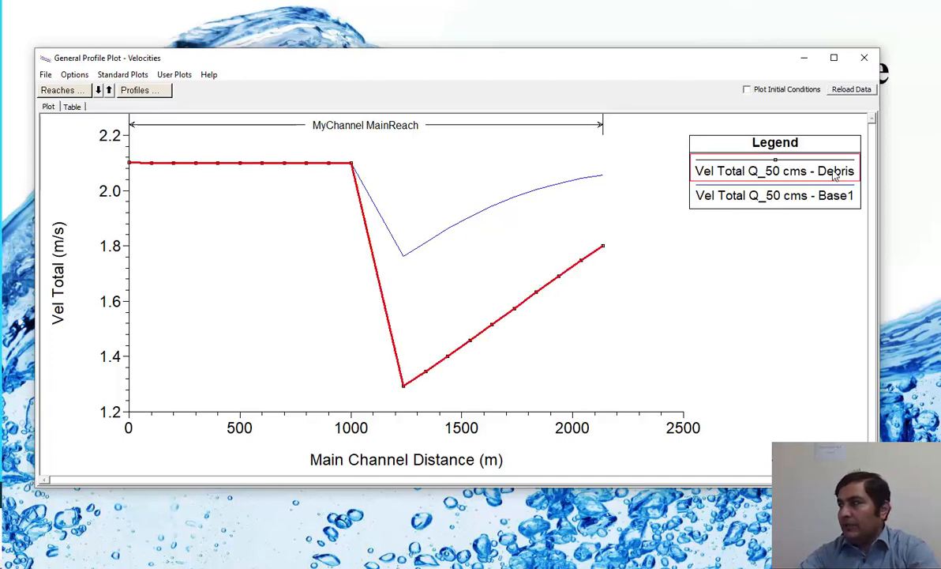
{"action": "left_click", "coordinate": [452, 237]}
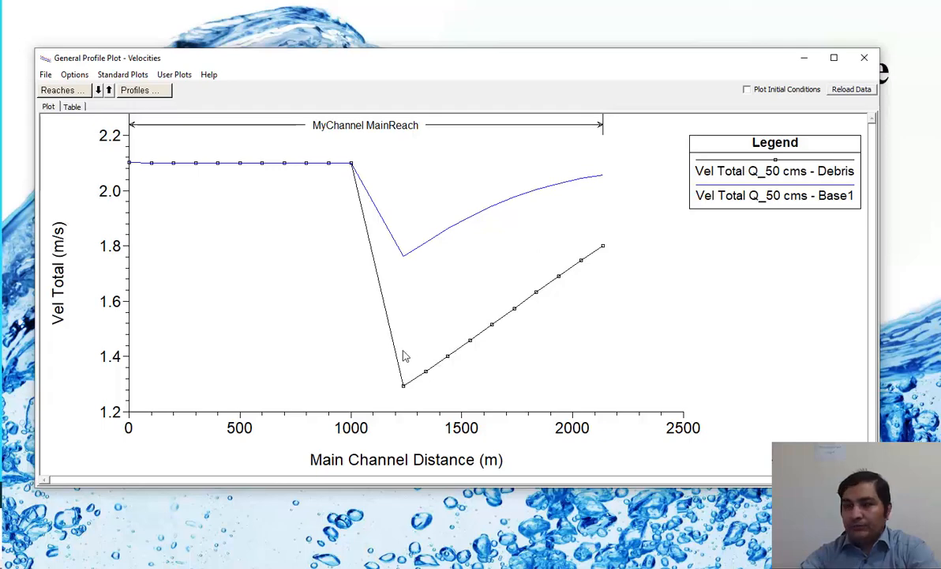
{"action": "left_click", "coordinate": [864, 58]}
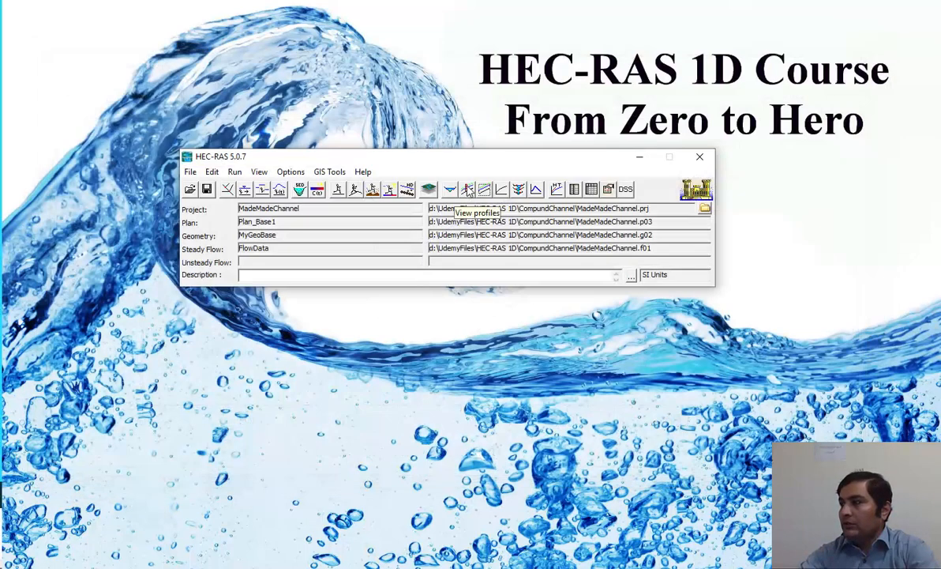